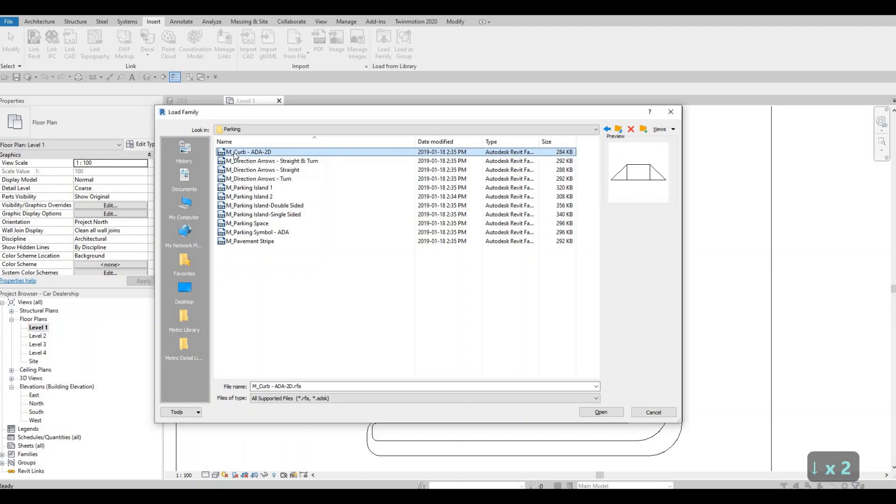
- Go through the parking family previews and load the M_Pavement Stripe family into the project
key("Down")
key("Down")
key("Down")
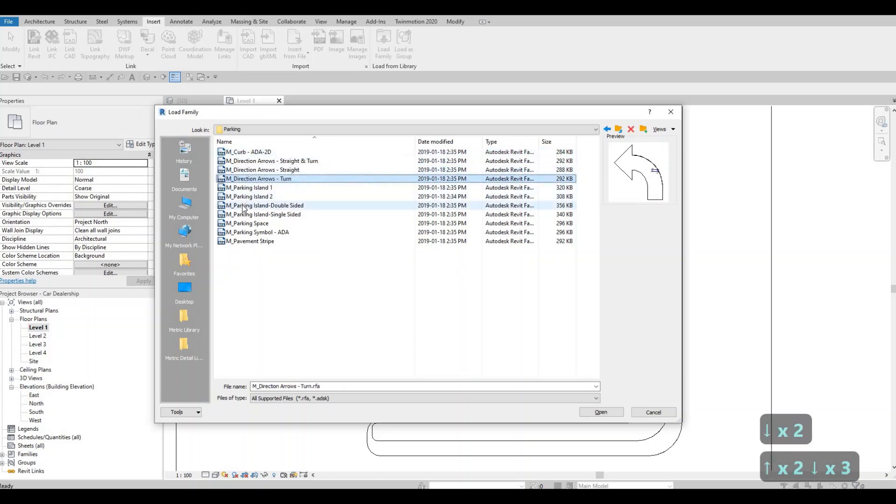
key("Down")
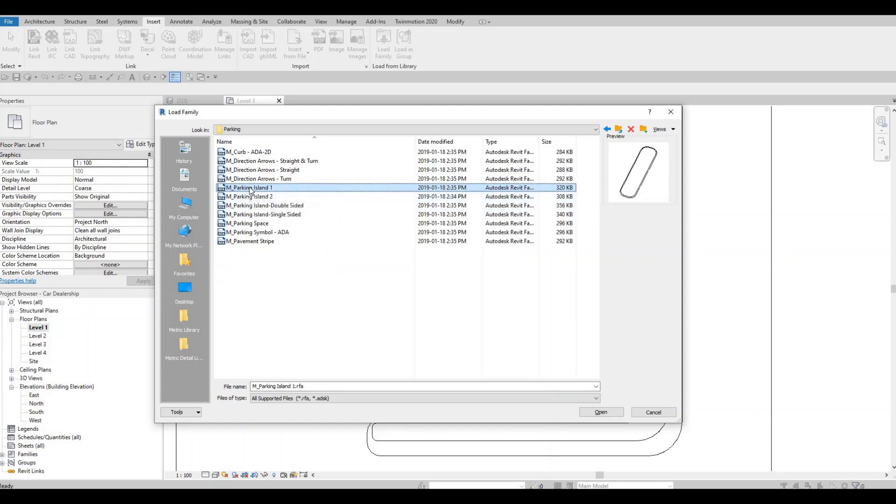
key("Down")
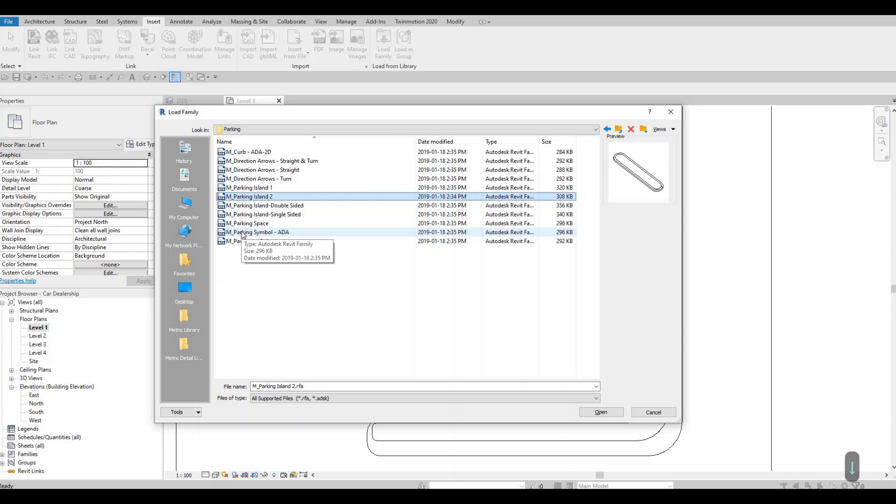
key("Down")
key("Down")
key("Down")
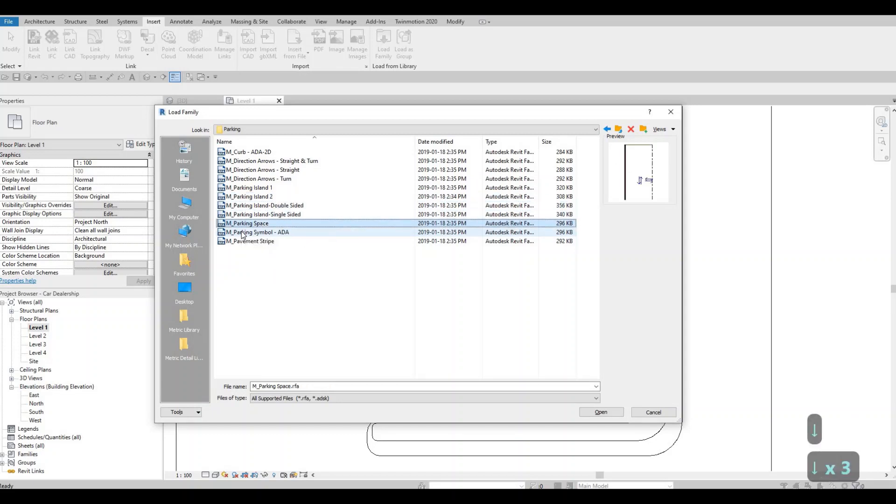
key("Down")
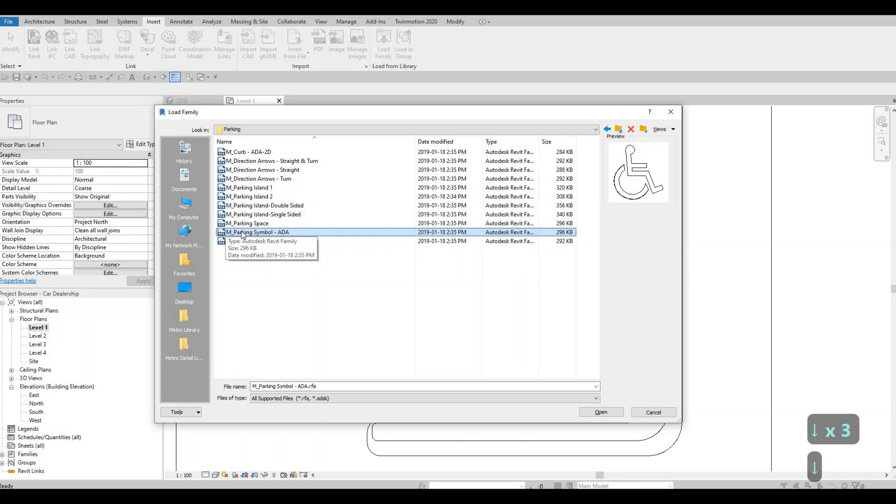
key("Up")
key("Down")
key("Down")
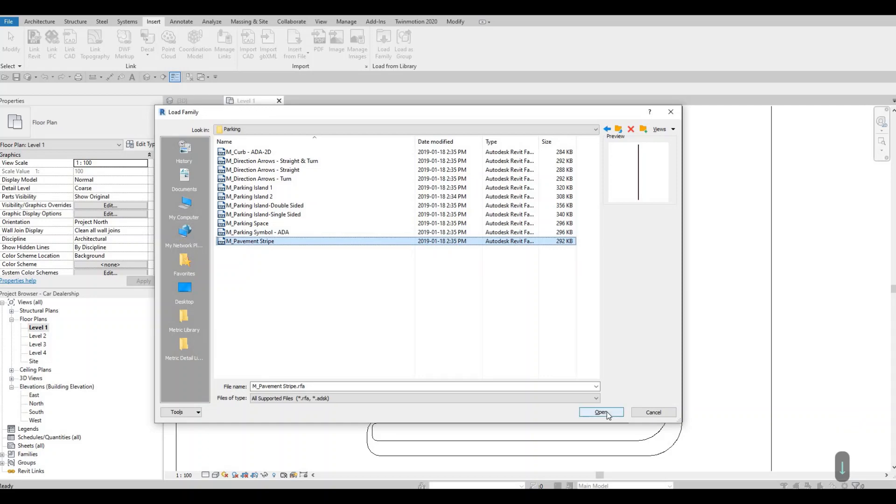
key("Return")
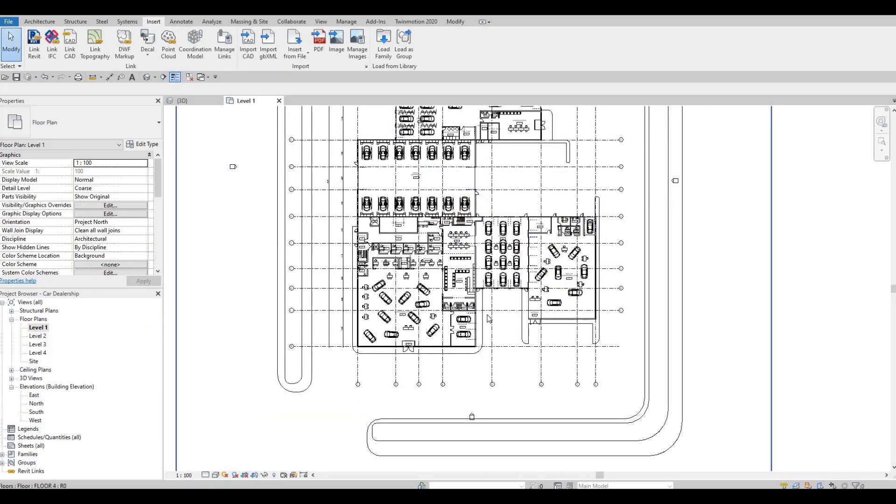
- Place two 5490mm pavement stripes against the curb edge, one on the grid line beside Vestibule 66 and one about 3232 mm to its right
key("m")
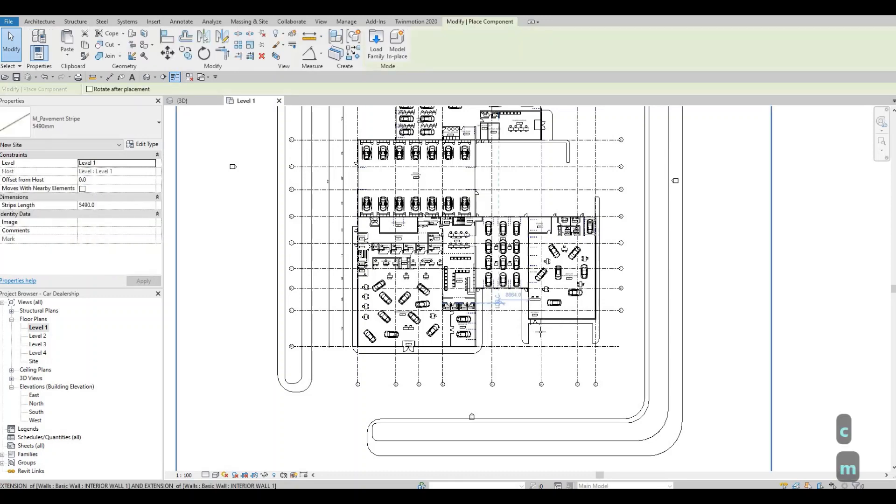
scroll(529, 321, "up", 5)
scroll(554, 344, "up", 4)
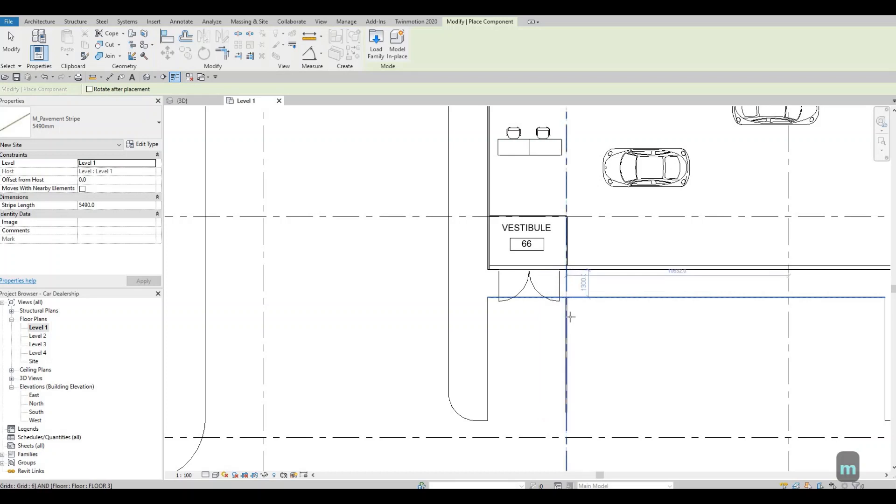
left_click(630, 318)
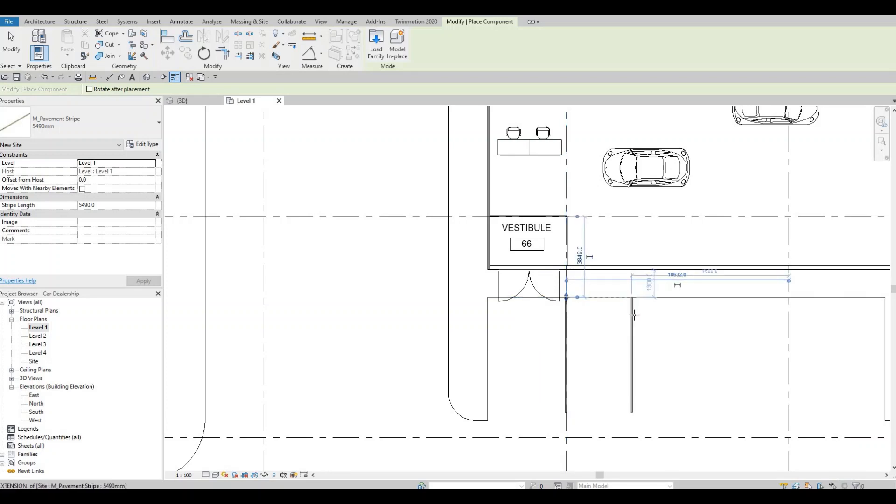
left_click(634, 315)
key("Escape")
key("Escape")
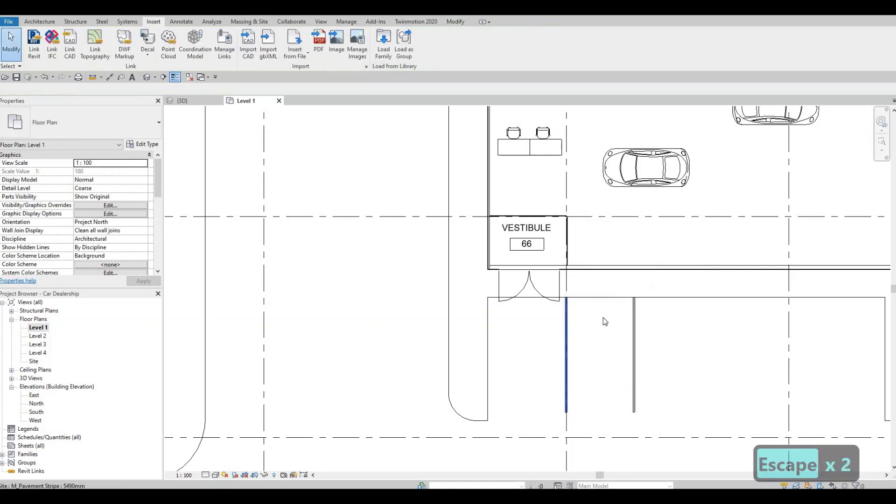
- Try to set the spacing to 2750 mm by repositioning the first stripe relative to the second, and undo the move
left_click(604, 321)
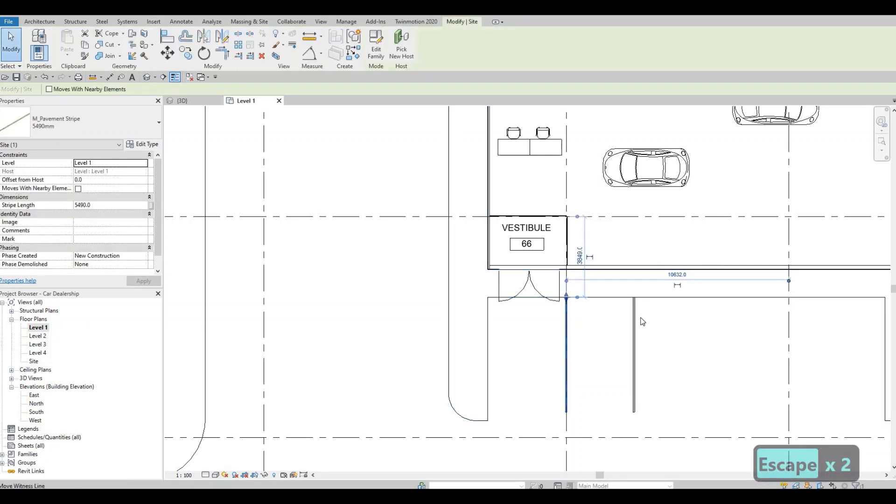
left_click_drag(635, 321, 633, 322)
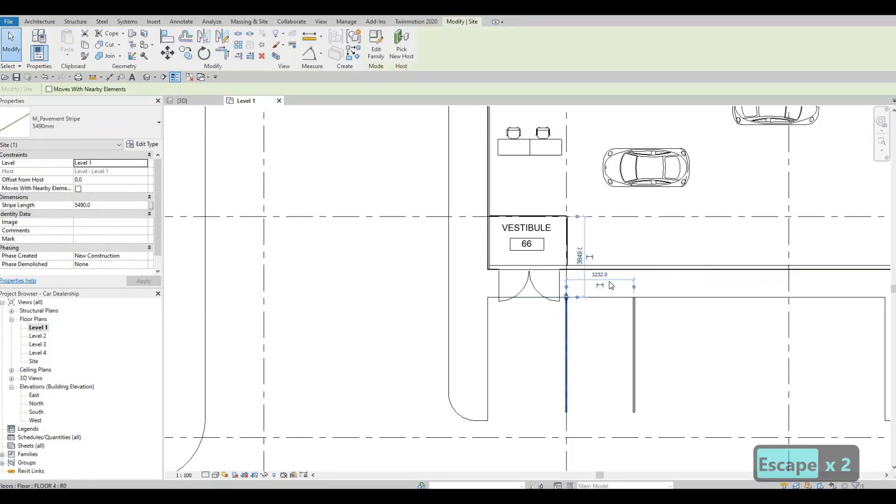
scroll(607, 281, "up", 2)
key("F1")
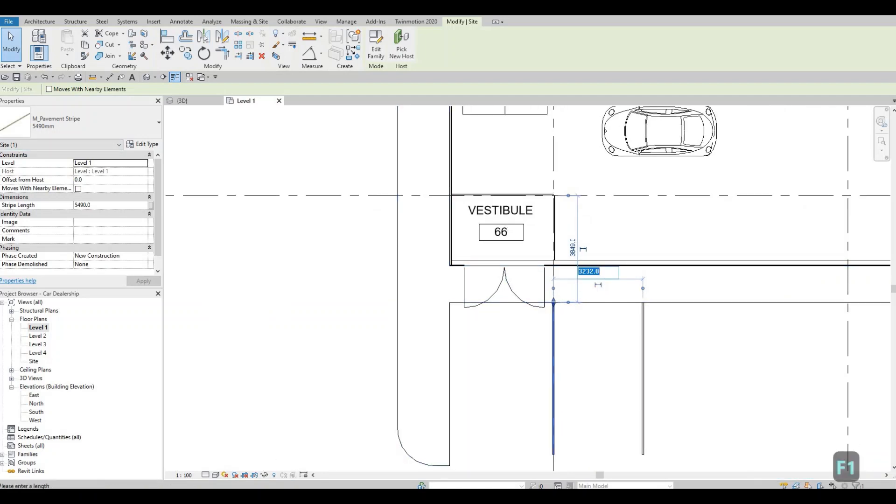
type("2750")
key("Return")
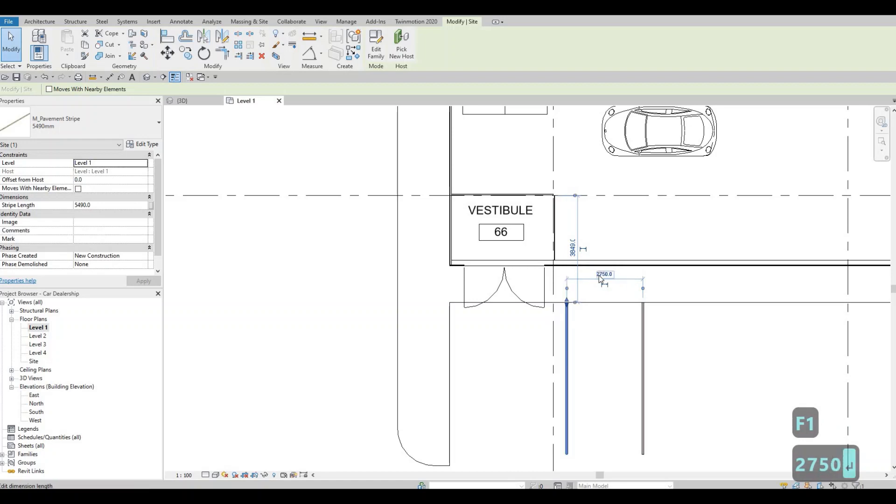
key("ctrl+z")
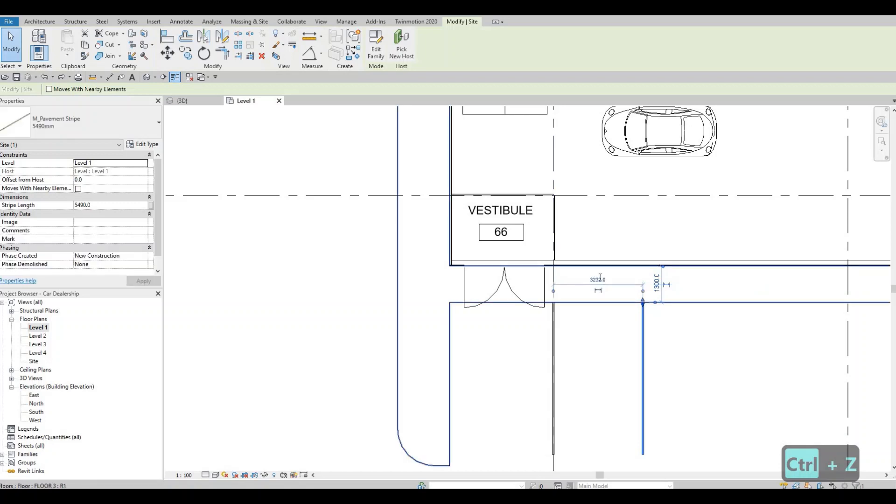
- Set the second stripe's distance from the first stripe to 2750 mm so that the second stripe moves
left_click(595, 278)
type("27")
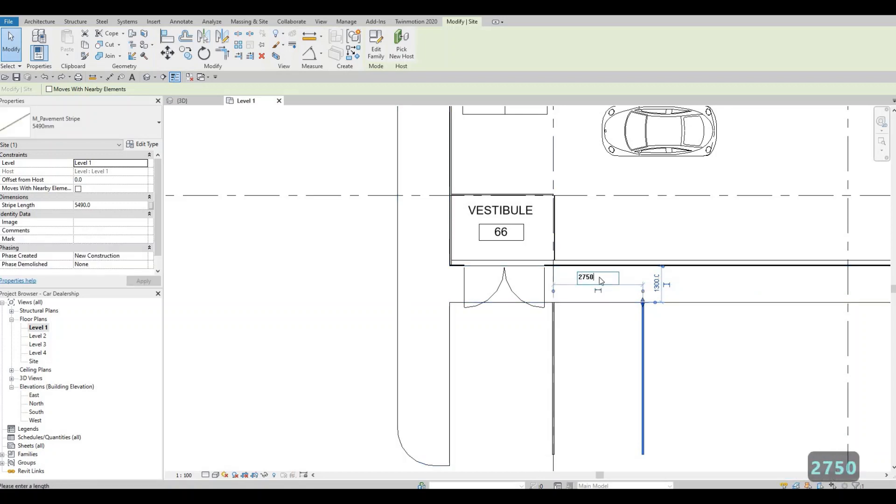
type("50")
key("Return")
key("Escape")
key("Escape")
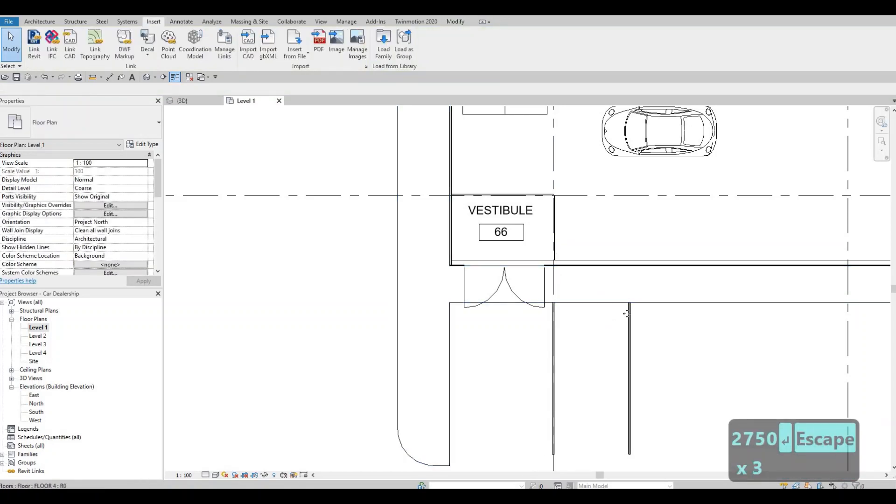
- Copy the second stripe about 2788 mm to the right along the curb edge to form another parking bay
left_click(629, 314)
key("c")
key("o")
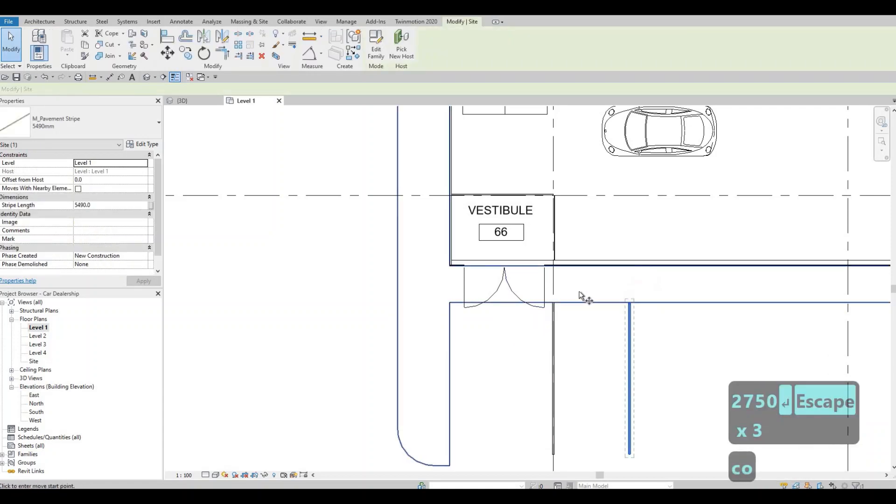
scroll(581, 297, "up", 1)
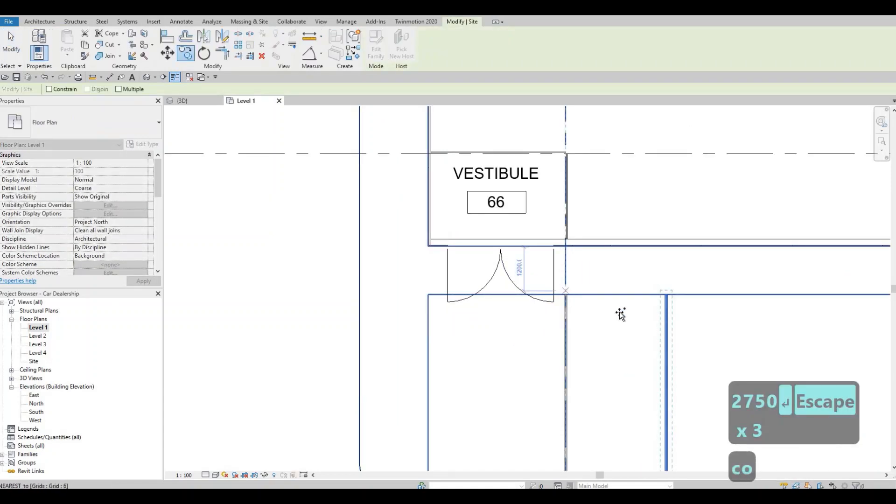
left_click(566, 295)
middle_click_drag(681, 308, 375, 275)
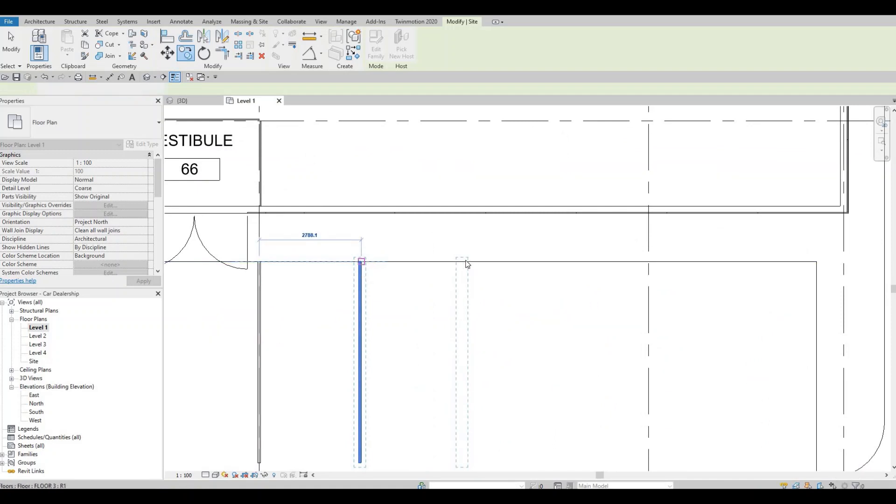
left_click(466, 263)
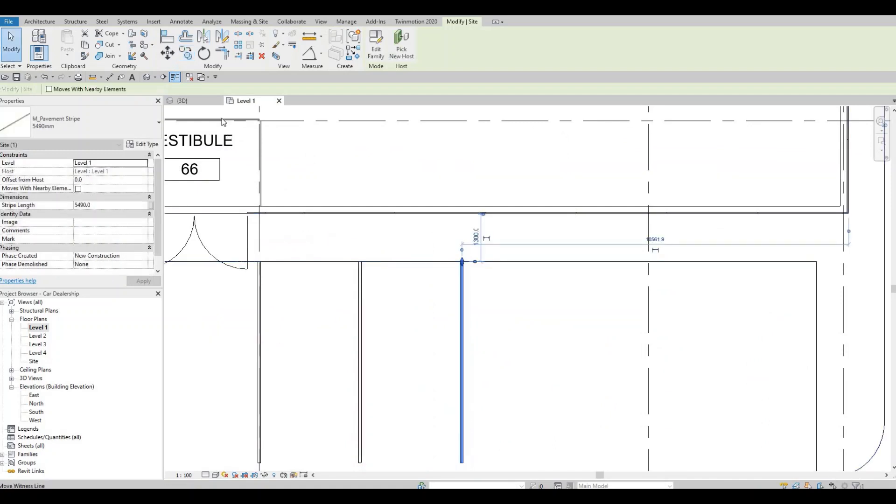
- Make three more copies of the third stripe along the curb with multiple copying, spaced about 2788 mm apart
left_click(120, 91)
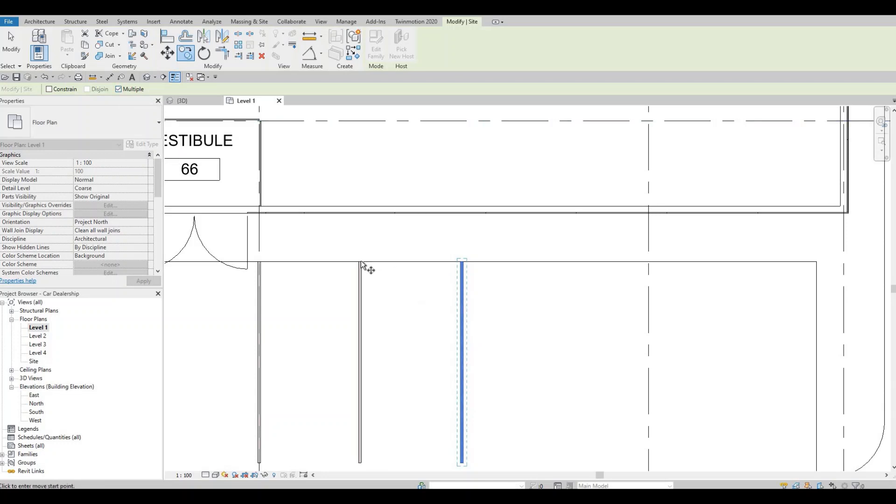
left_click(463, 262)
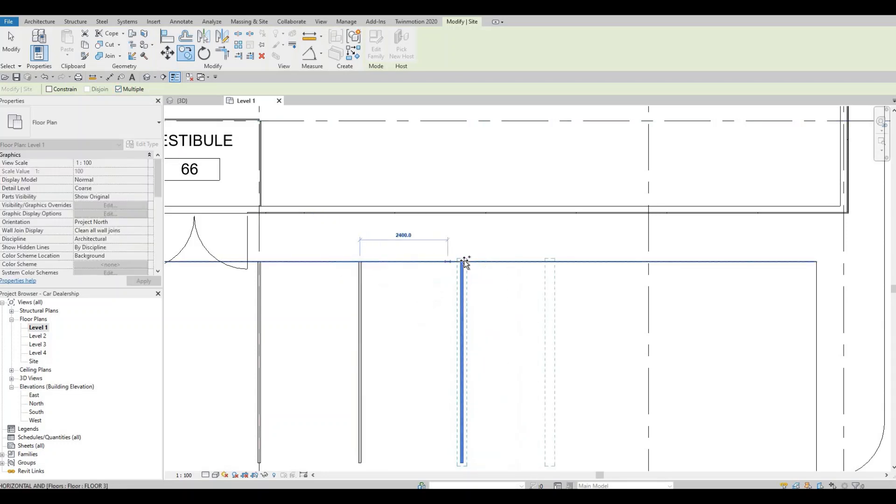
left_click(567, 263)
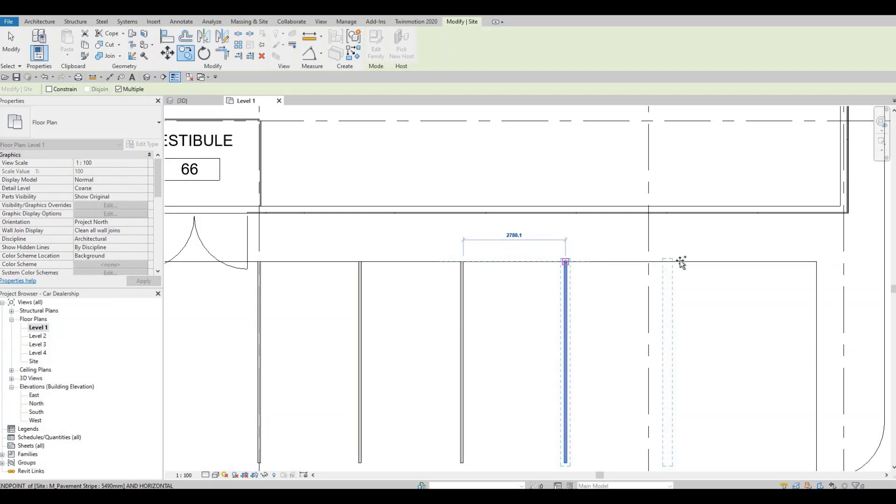
left_click(669, 263)
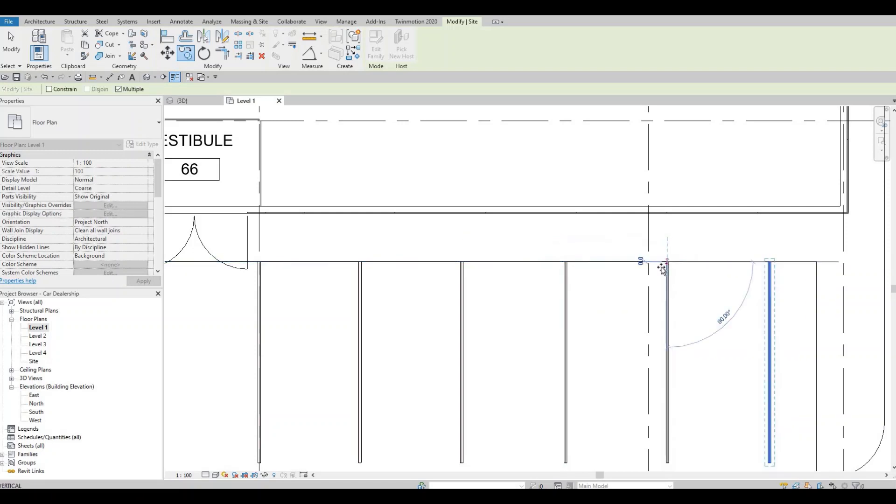
scroll(657, 290, "down", 2)
key("Escape")
key("Escape")
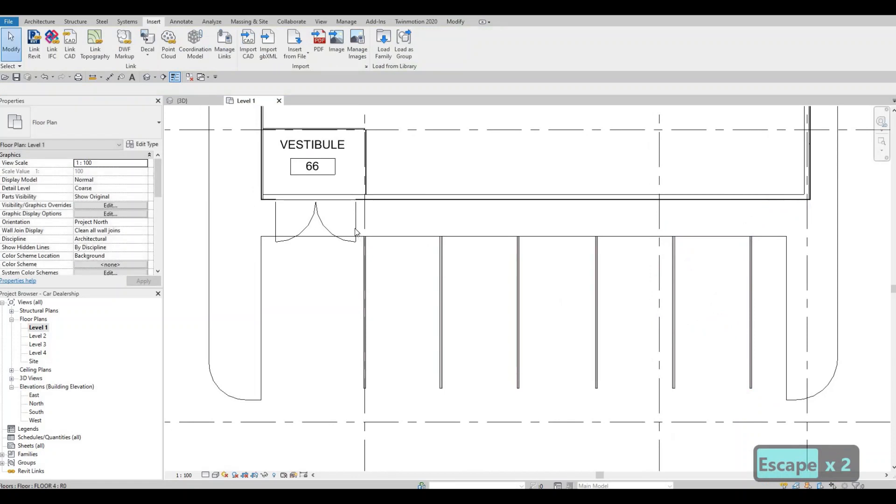
- Delete the rightmost pavement stripe of the row, next to the curb island
left_click_drag(344, 218, 758, 412)
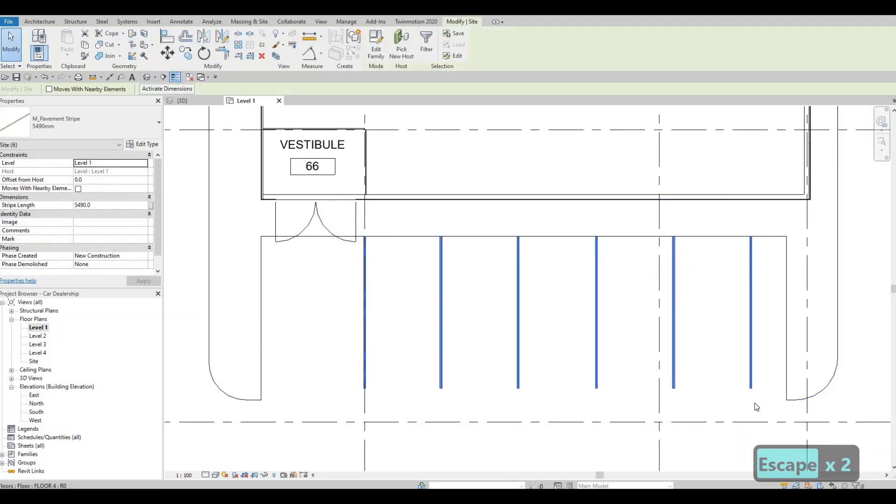
key("Escape")
key("Escape")
left_click(748, 311)
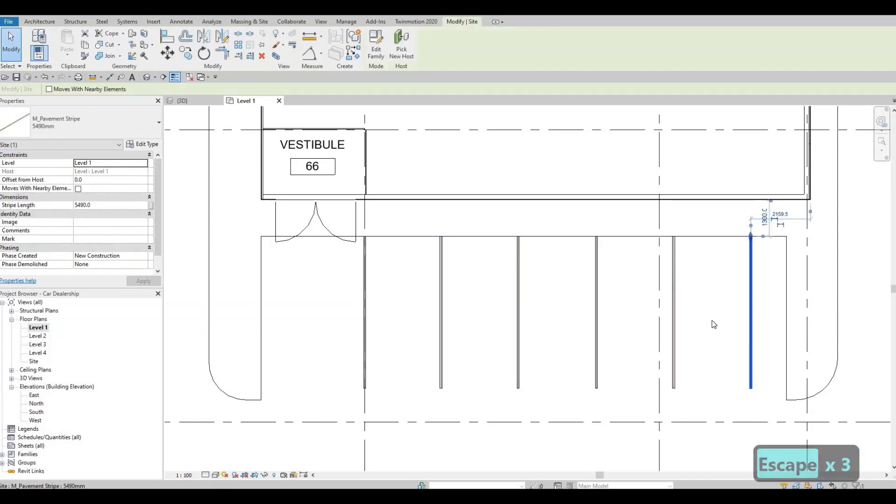
key("Delete")
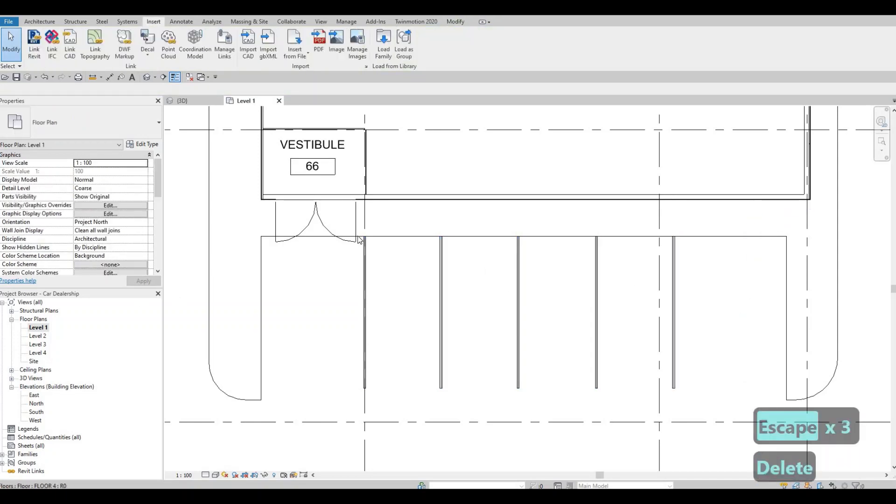
- Select the remaining five stripes and nudge them five increments to the right to centre the bays
key("Escape")
left_click_drag(338, 216, 695, 429)
key("Right")
key("Right")
key("Right")
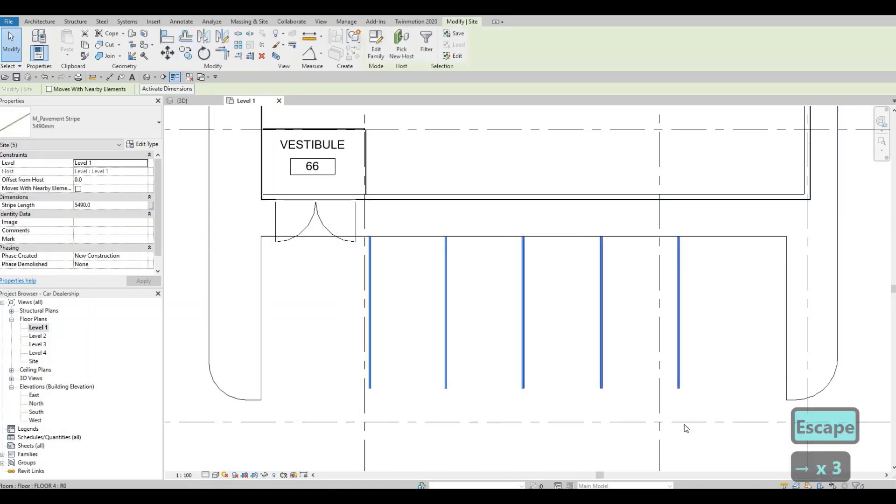
key("Right")
key("Right")
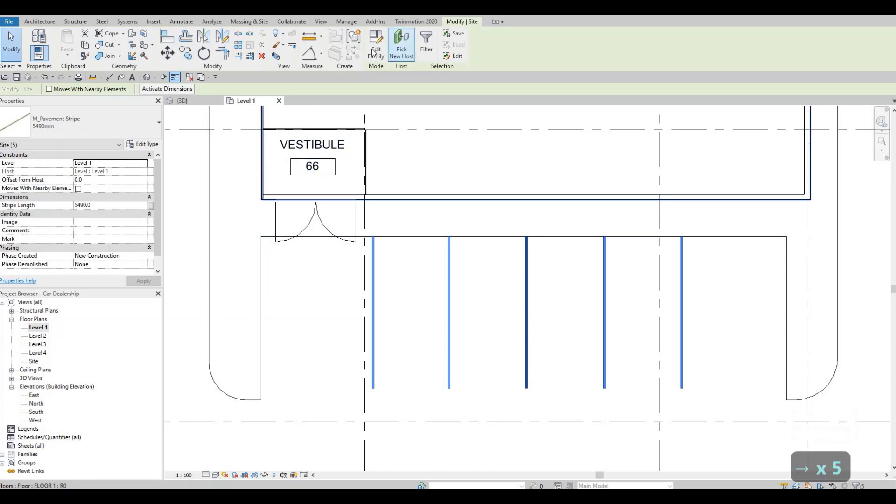
left_click(375, 51)
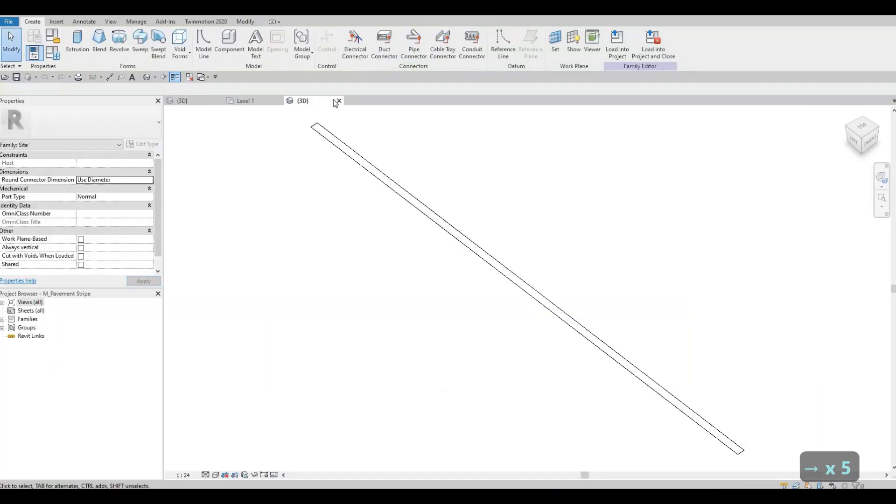
left_click(339, 101)
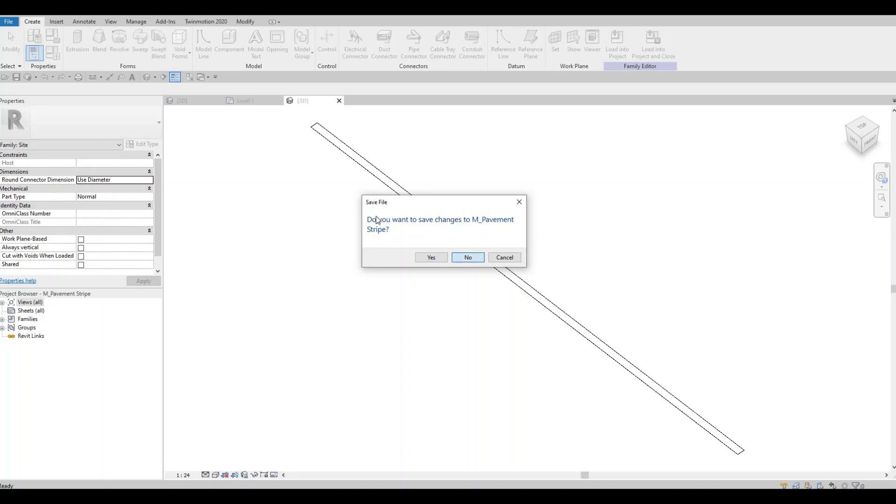
key("Return")
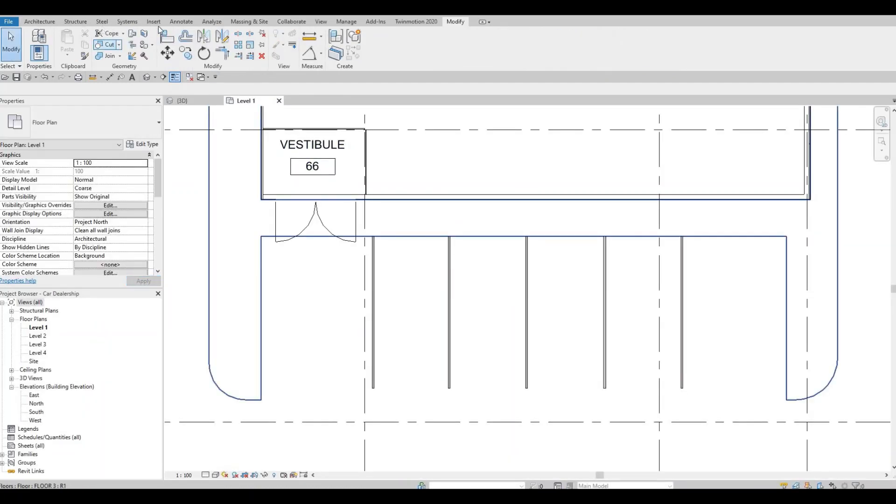
- Load the M_Parking Symbol - ADA family from the Parking library folder
left_click(156, 23)
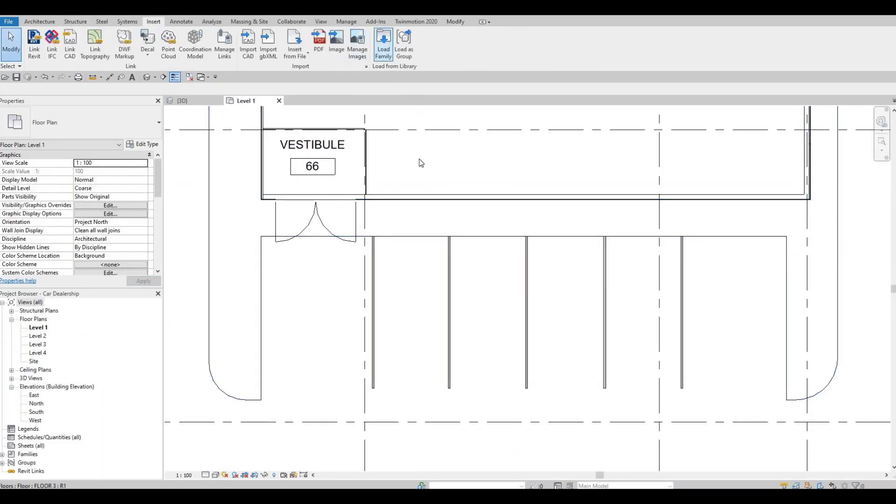
left_click(257, 232)
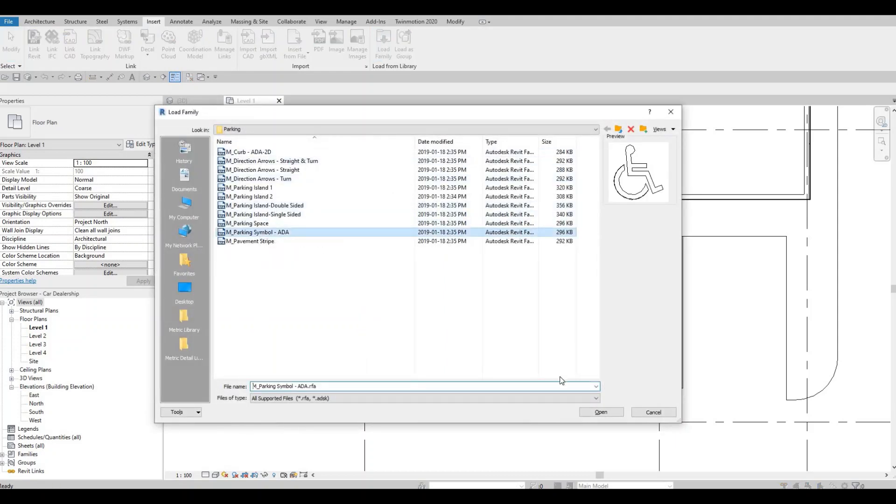
left_click(602, 412)
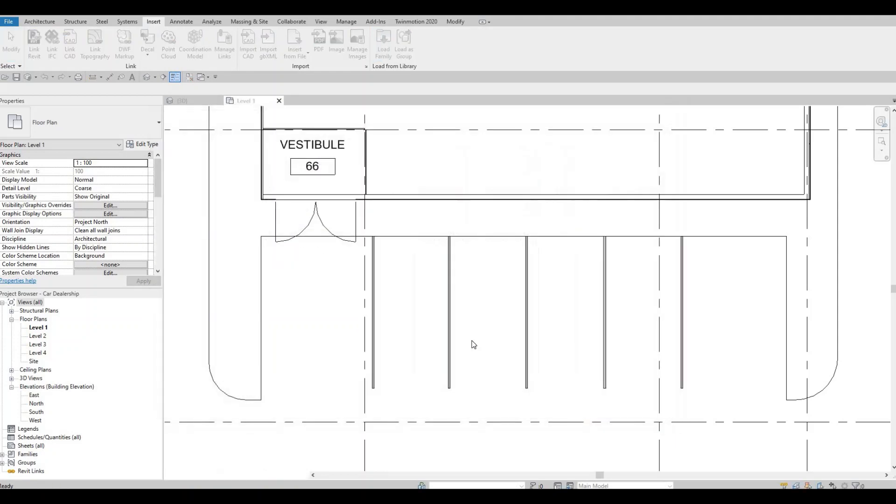
- Place an ADA parking symbol in each of the two end bays of the row outside Vestibule 66
key("m")
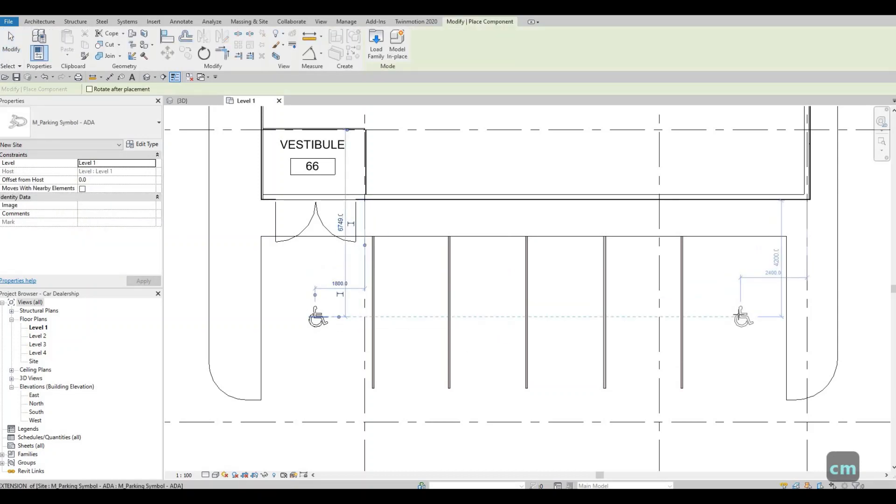
left_click(742, 317)
key("Escape")
scroll(611, 285, "down", 6)
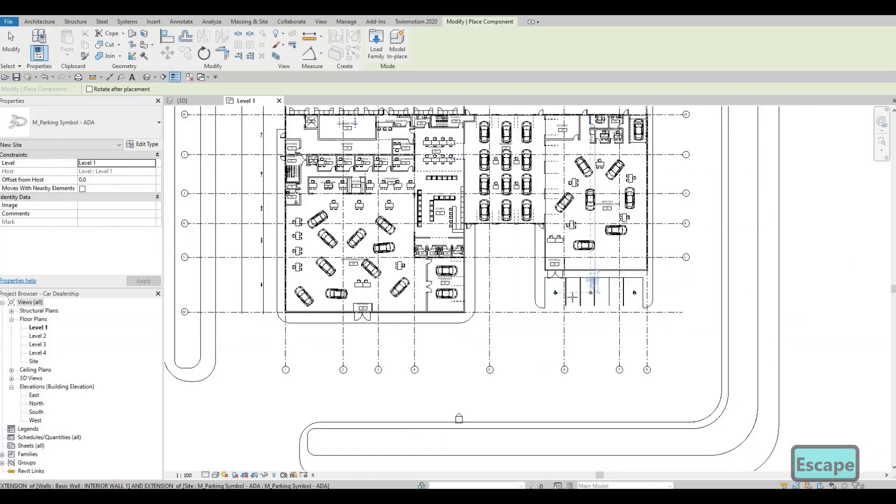
key("Escape")
- Create a similar 5490 mm pavement stripe and place it on the curb edge below the Lounge/Advisors room, near the curb island
scroll(561, 326, "up", 4)
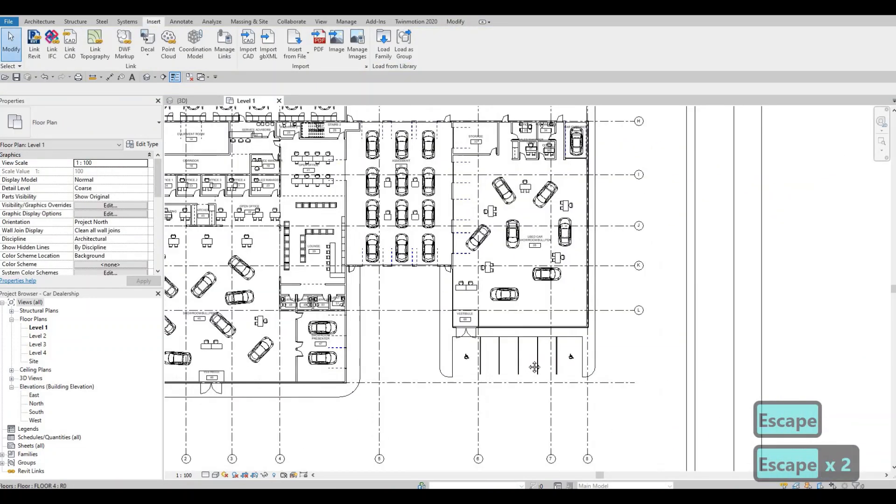
middle_click_drag(534, 367, 509, 414)
scroll(540, 409, "up", 2)
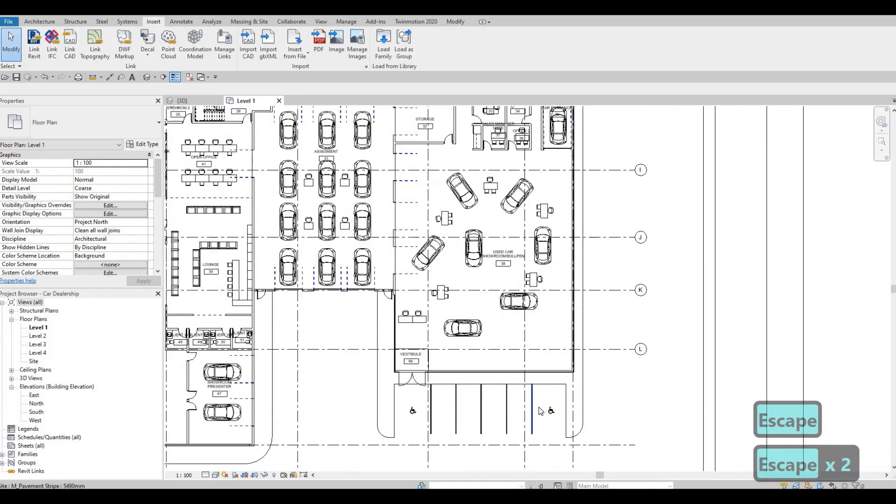
key("Escape")
key("c")
key("s")
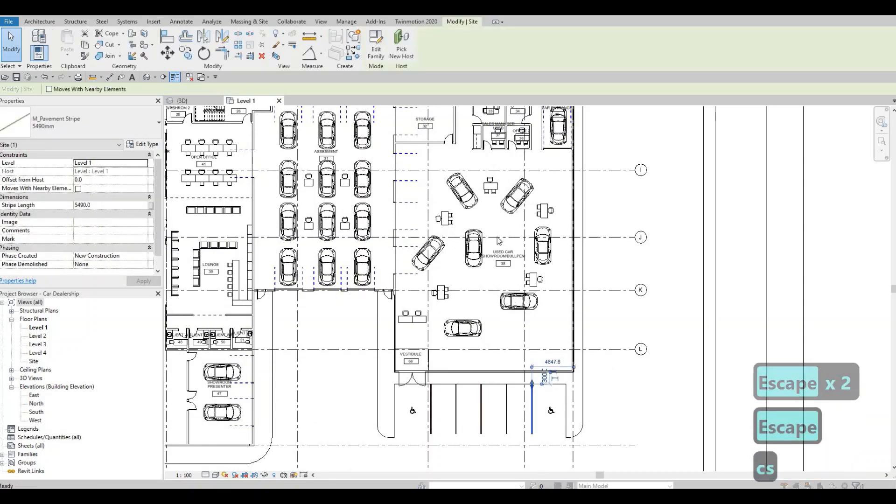
key("Escape")
mouse_move(503, 209)
middle_mouse_down()
mouse_move(515, 456)
mouse_move(506, 360)
middle_mouse_up()
scroll(504, 361, "up", 1)
scroll(280, 306, "up", 1)
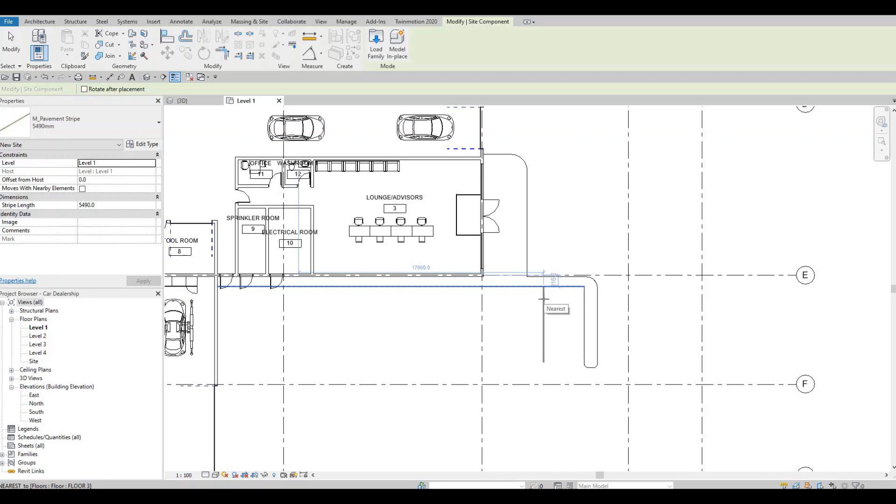
scroll(554, 303, "up", 1)
key("Escape")
key("Escape")
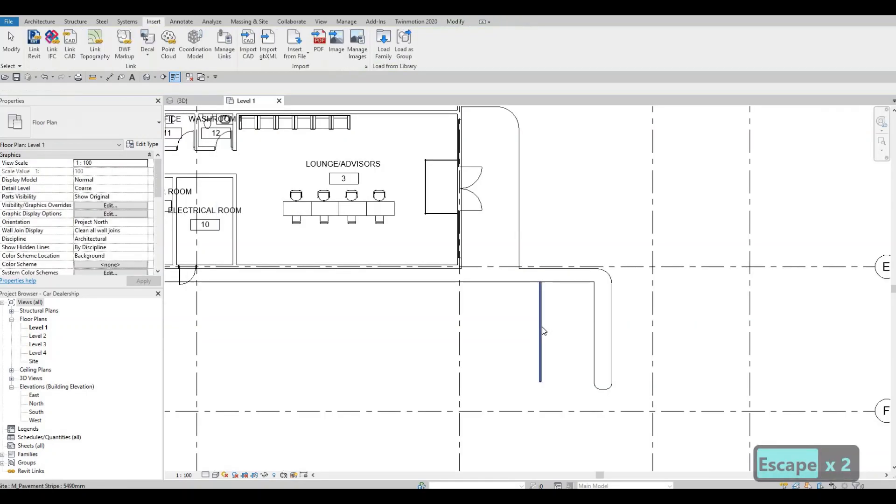
- Set the new stripe's distance from the curb island to 2750 mm
left_click(541, 326)
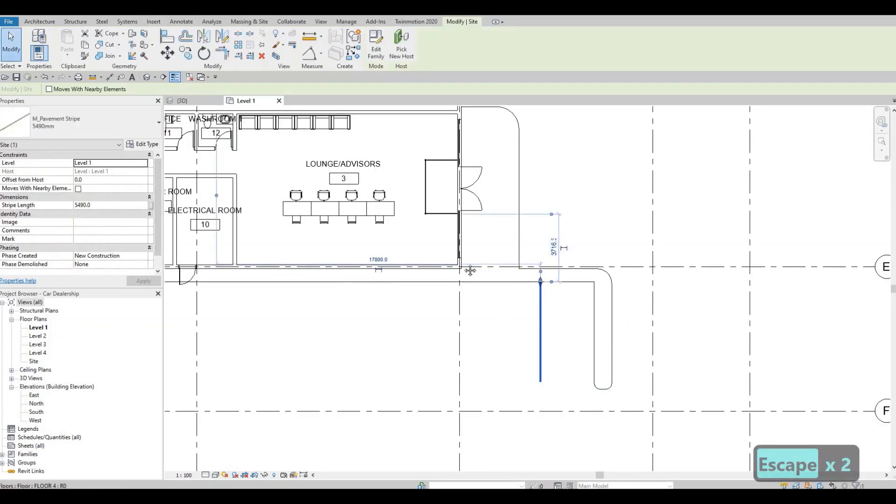
scroll(322, 280, "down", 1)
middle_click_drag(322, 280, 538, 278)
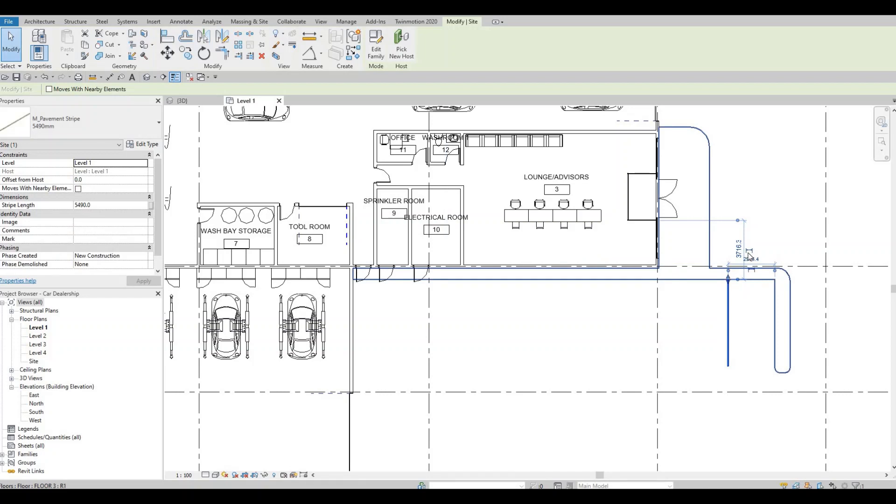
scroll(773, 282, "up", 1)
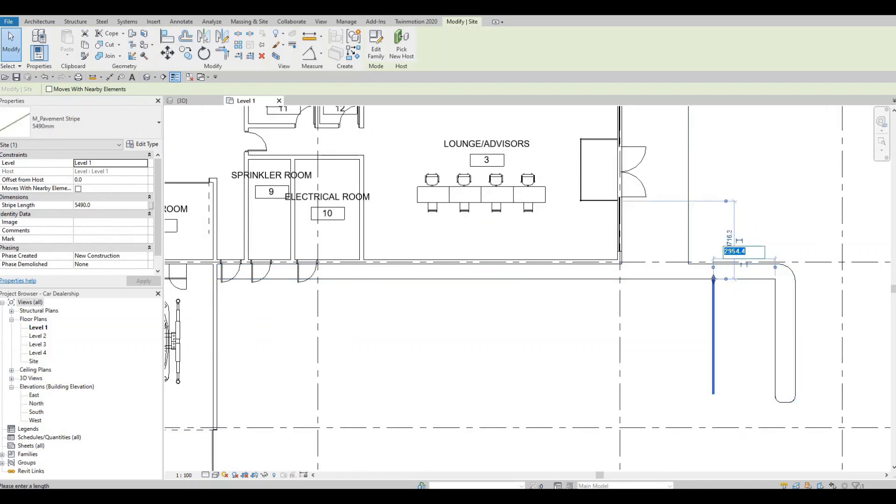
type("0")
key("Return")
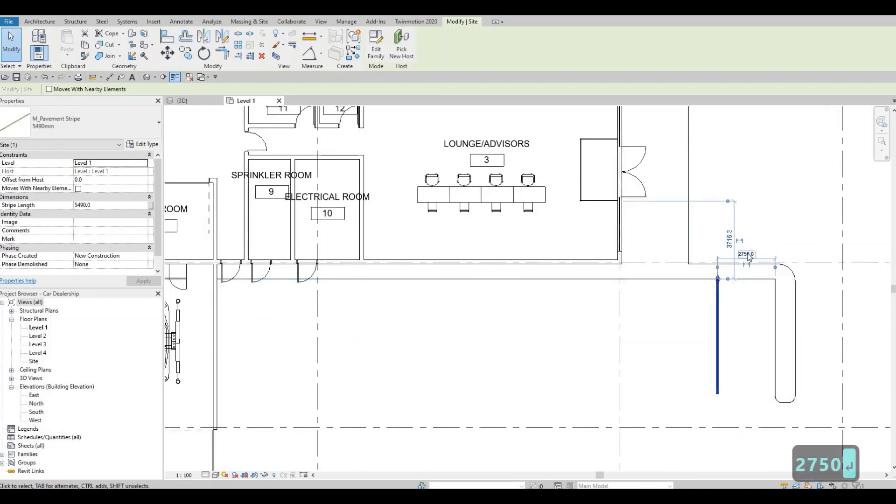
- Copy the stripe 2750 mm to the left along the curb edge
key("Escape")
key("Escape")
left_click(718, 294)
key("c")
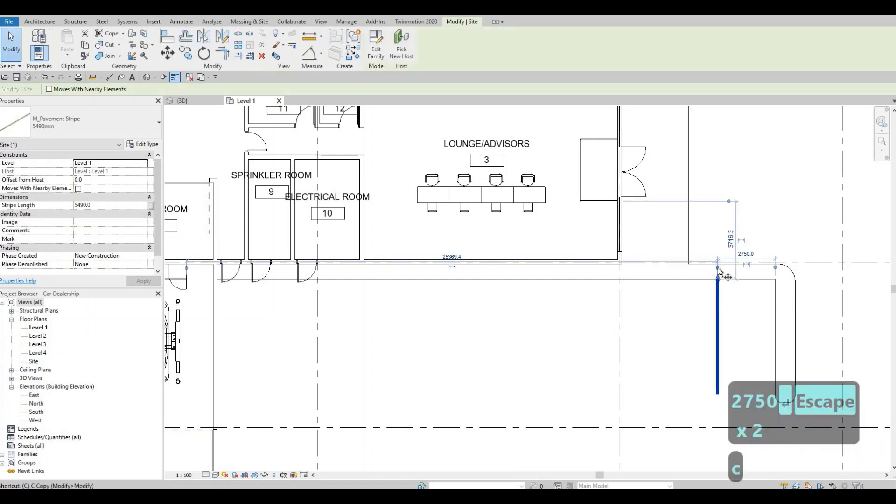
key("o")
scroll(719, 278, "up", 2)
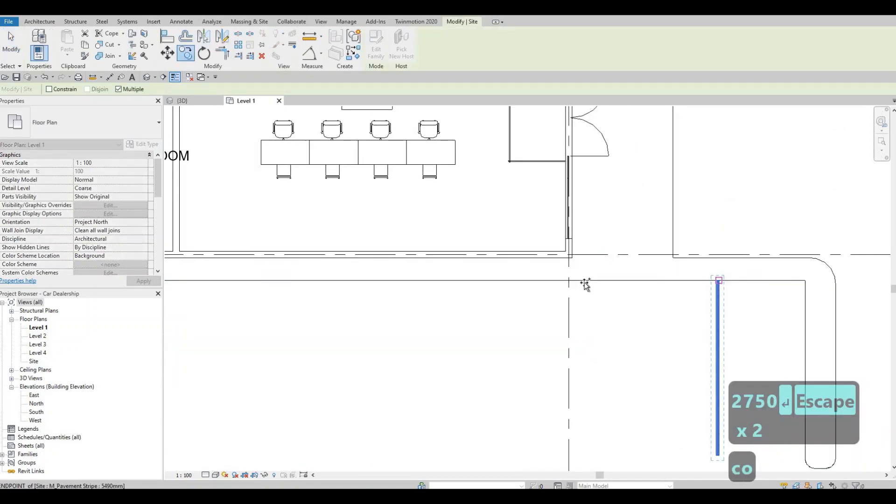
type("2750")
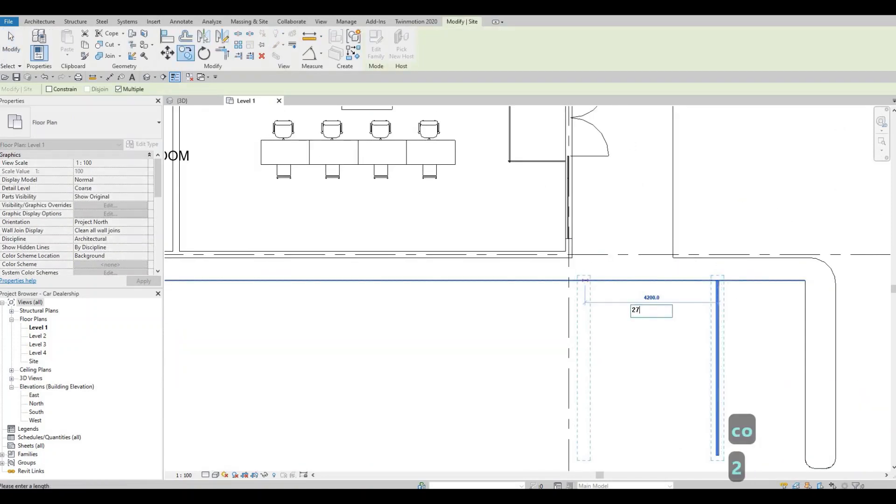
key("Return")
key("Escape")
key("Escape")
key("Escape")
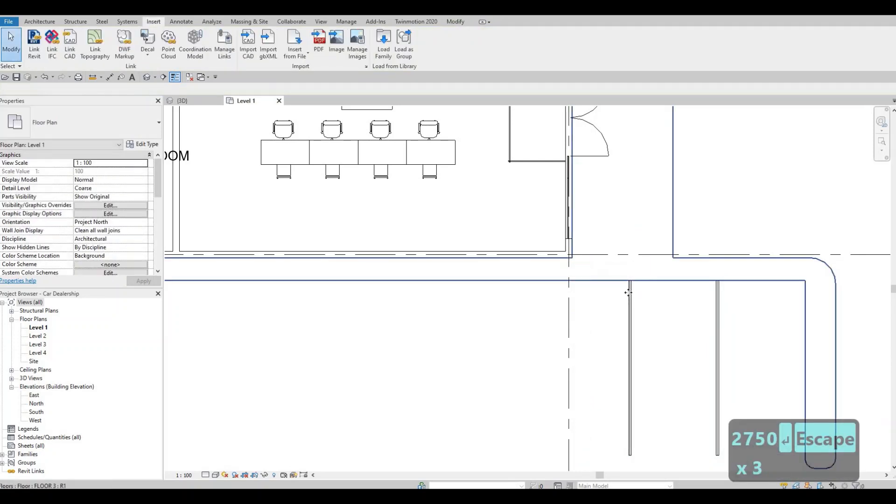
- Make seven more copies of the second stripe leftward along the curb with multiple copying, spaced about 2800 mm apart
left_click(630, 294)
key("c")
key("o")
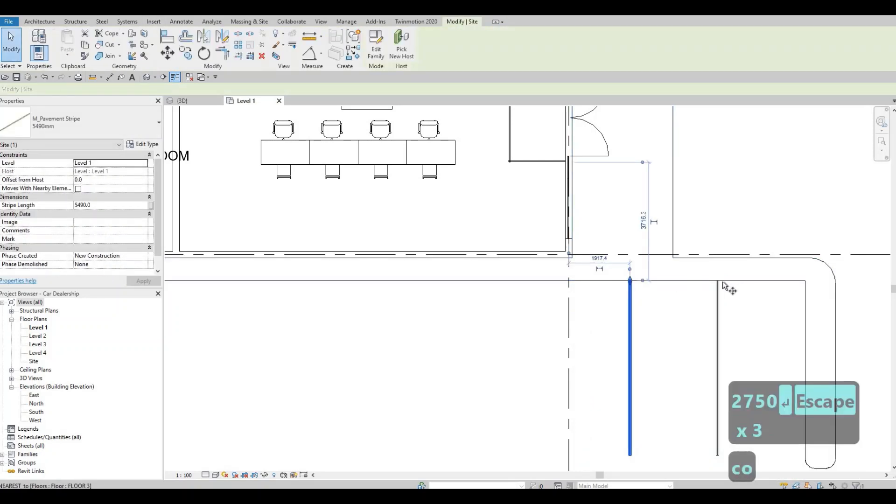
left_click(631, 280)
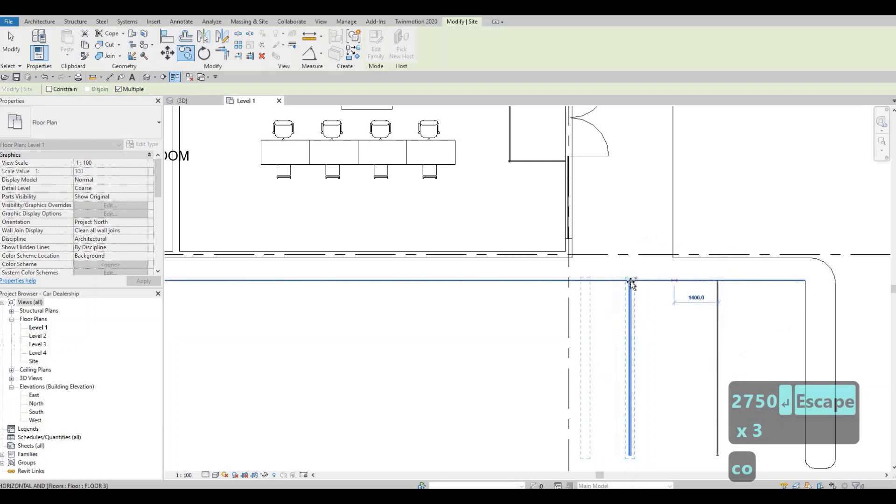
left_click(542, 280)
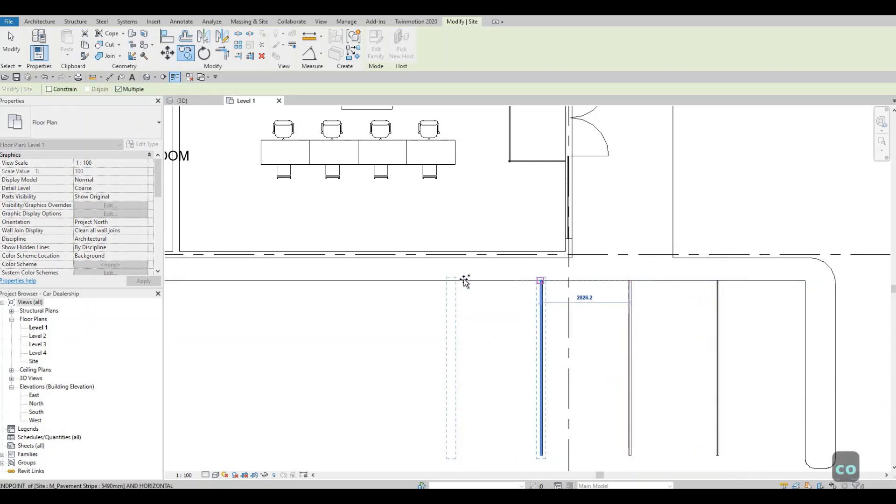
left_click(452, 280)
left_click(373, 284)
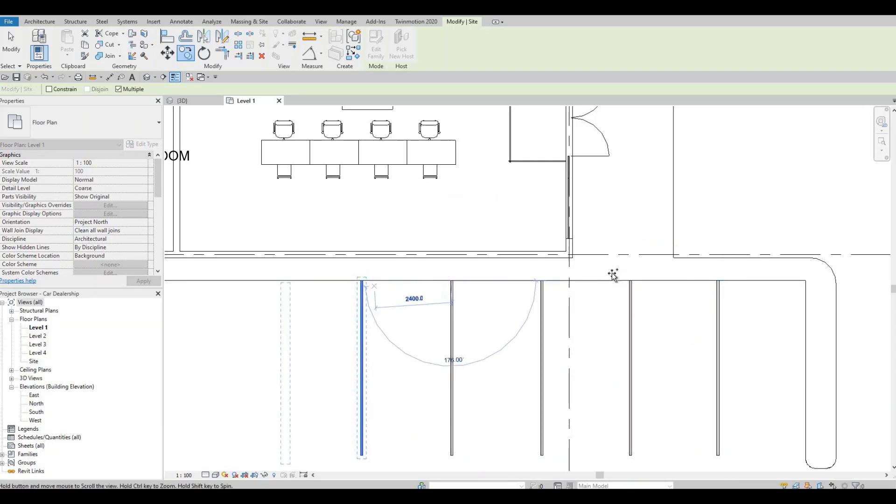
middle_click_drag(340, 286, 589, 274)
left_click(522, 273)
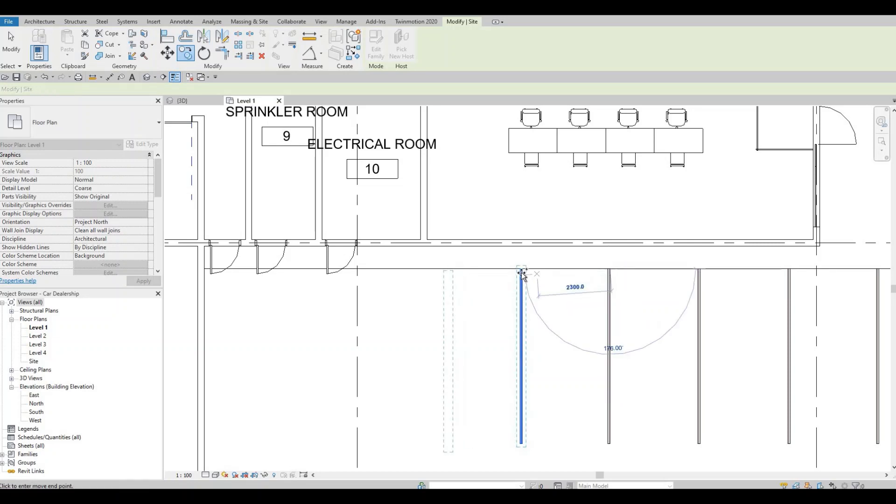
left_click(433, 273)
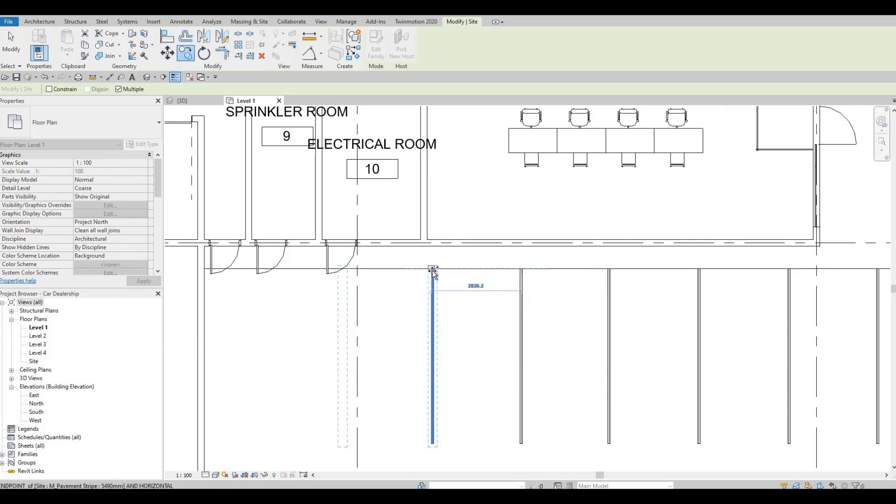
left_click(345, 273)
left_click(345, 269)
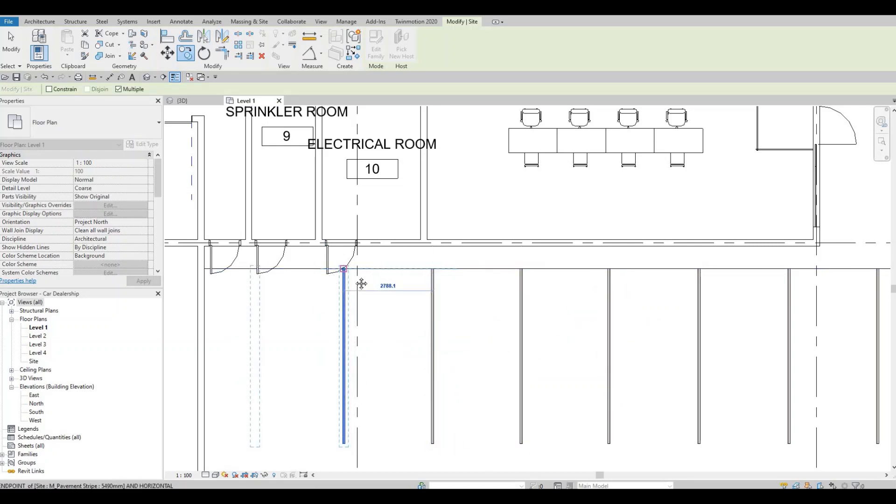
middle_click_drag(345, 317, 377, 298)
key("Escape")
key("Escape")
scroll(378, 303, "down", 4)
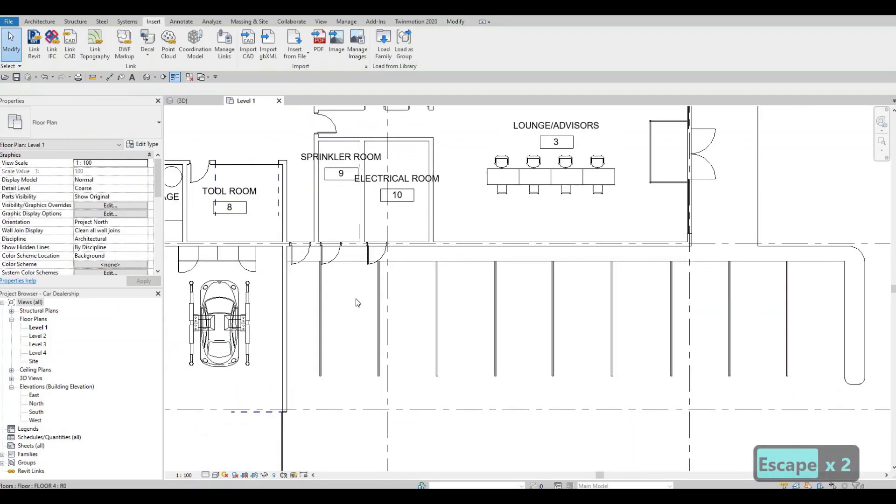
- Delete the leftmost pavement stripe of the new row, in front of the service room doors
left_click(315, 292)
key("Delete")
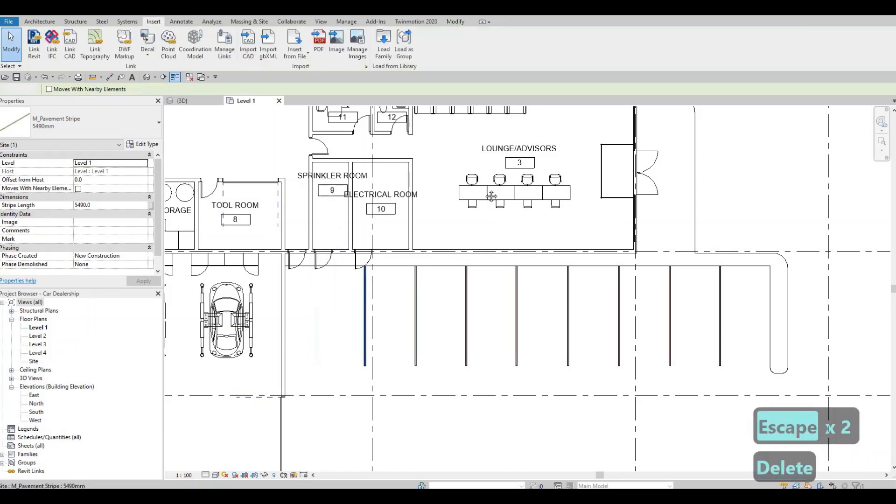
scroll(578, 354, "down", 4)
key("Escape")
- Create a similar ADA parking symbol and place it in the wide bay between the building wall and the row's leftmost stripe
middle_click_drag(644, 436, 588, 294)
scroll(588, 294, "down", 2)
middle_click_drag(528, 441, 504, 451)
scroll(512, 448, "up", 1)
left_click(505, 450)
key("c")
key("s")
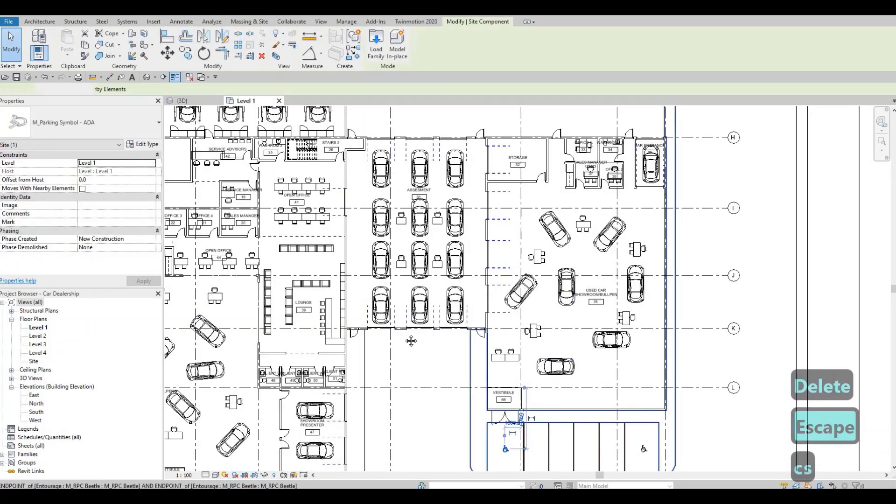
middle_click_drag(381, 182, 411, 388)
scroll(386, 176, "up", 3)
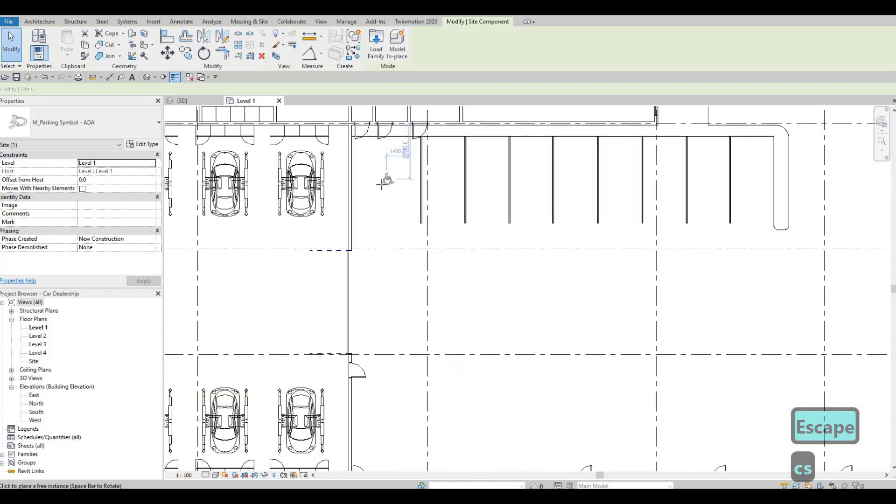
middle_click_drag(556, 201, 508, 292)
key("Escape")
key("Escape")
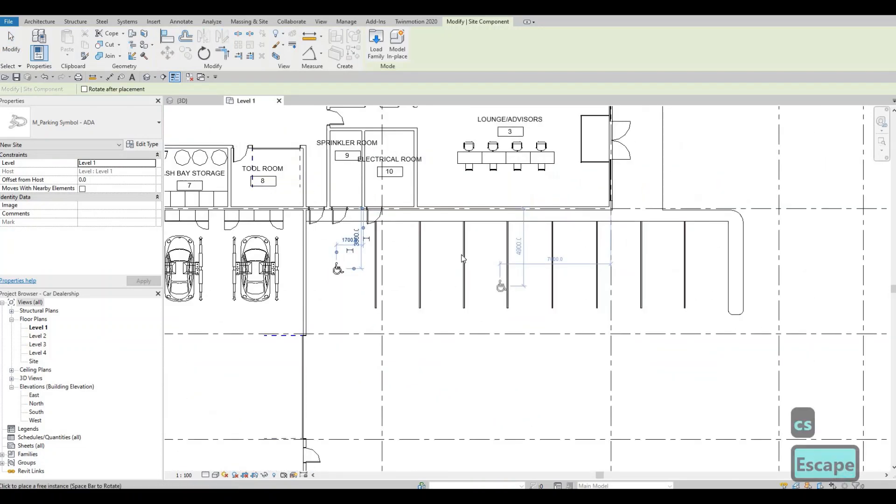
- Place two similar 5490 mm pavement stripes, rotated horizontal, along the curb outside the Lounge/Advisors entrance
left_click(462, 252)
key("c")
key("s")
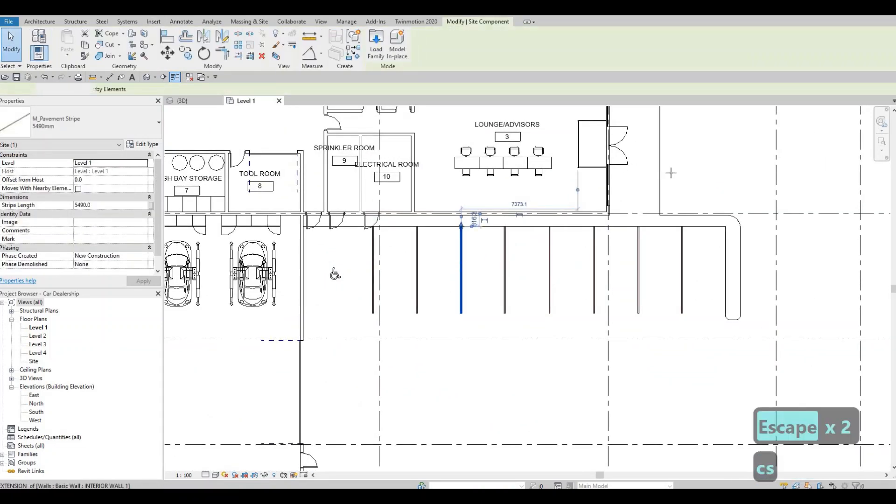
key("space")
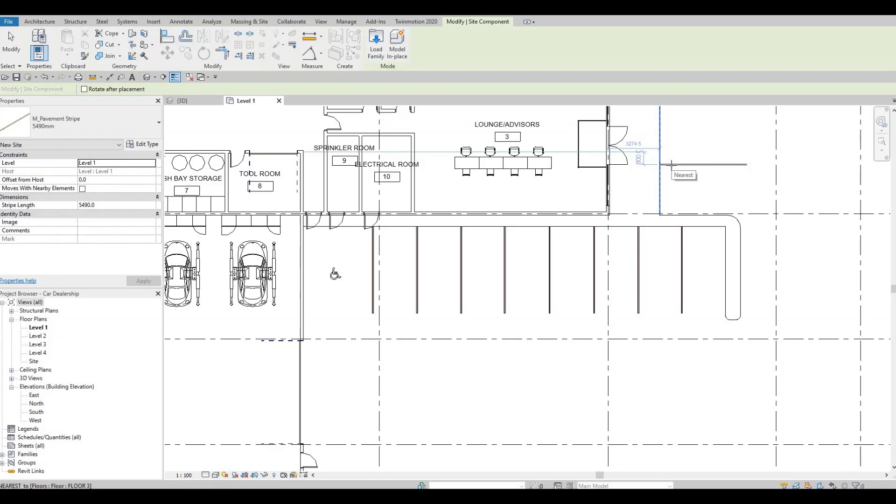
left_click(674, 168)
middle_click_drag(675, 148, 672, 300)
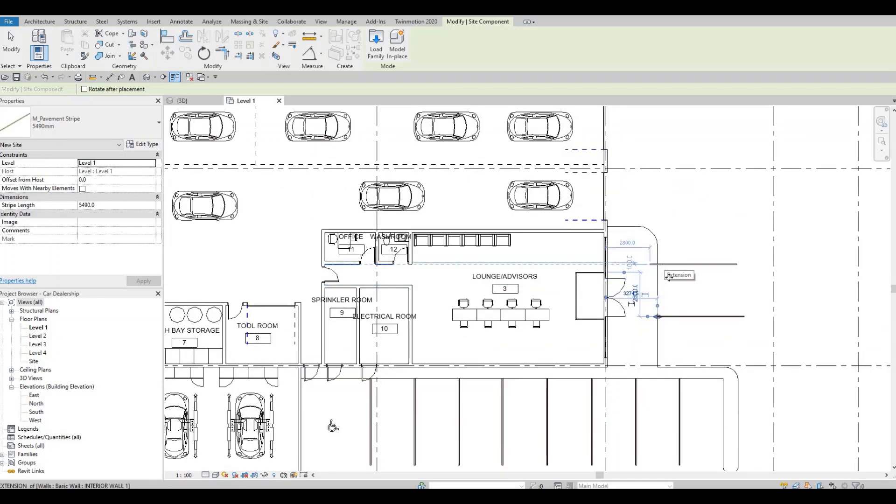
scroll(574, 254, "down", 3)
key("Escape")
key("Escape")
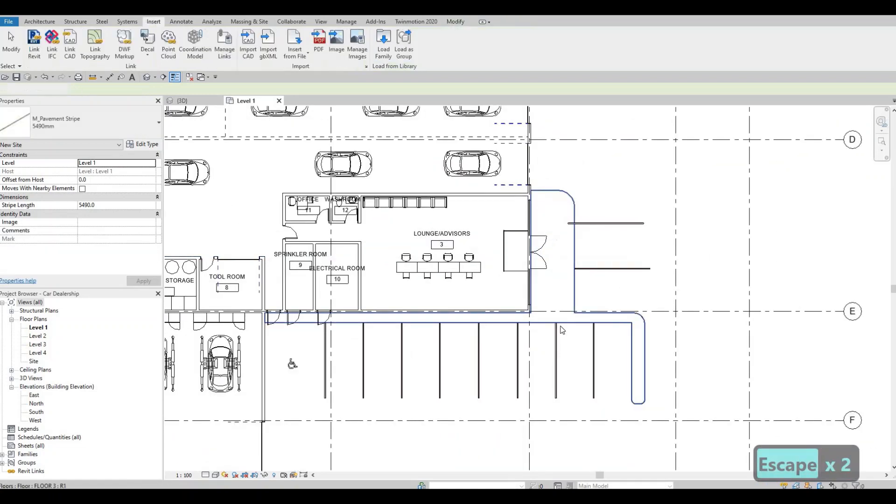
scroll(590, 298, "up", 1)
scroll(614, 212, "up", 1)
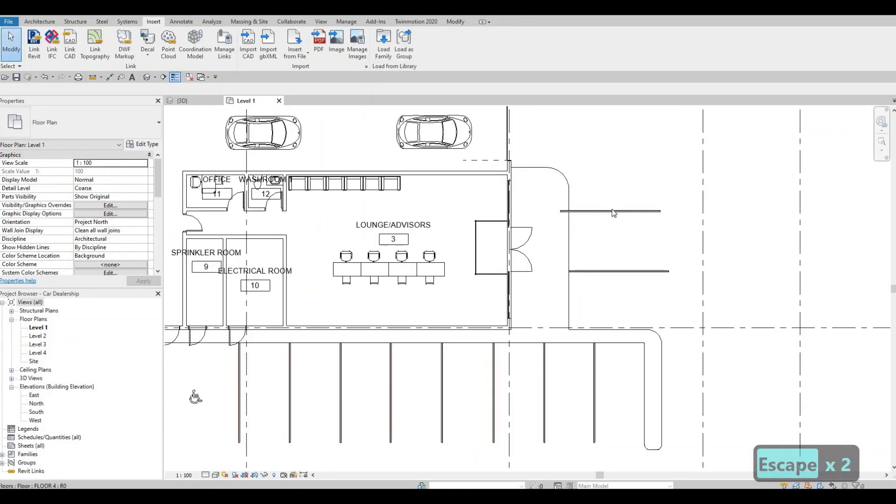
- Align the end of the upper stripe outside the Lounge/Advisors entrance with the curb edge
left_click(612, 210)
key("a")
key("l")
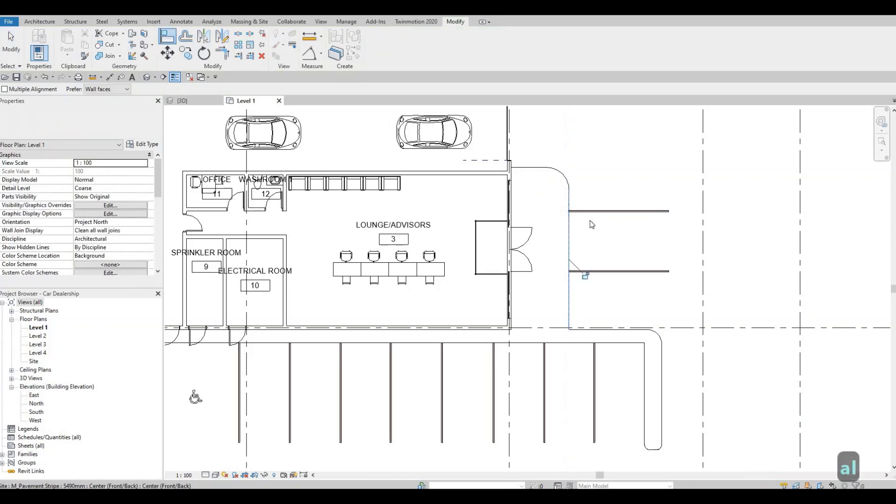
key("Escape")
scroll(590, 221, "down", 1)
key("Escape")
middle_click_drag(590, 220, 584, 266)
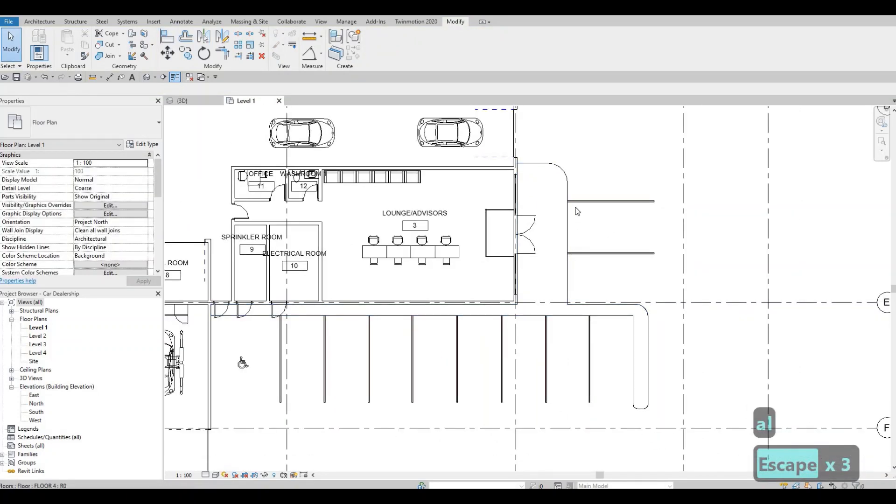
- Nudge both horizontal pavement stripes outside the Lounge/Advisors entrance north together in three small increments
scroll(577, 211, "down", 1)
middle_click_drag(592, 344, 584, 268)
middle_click_drag(581, 112, 582, 247)
scroll(581, 247, "up", 1)
left_click(578, 244)
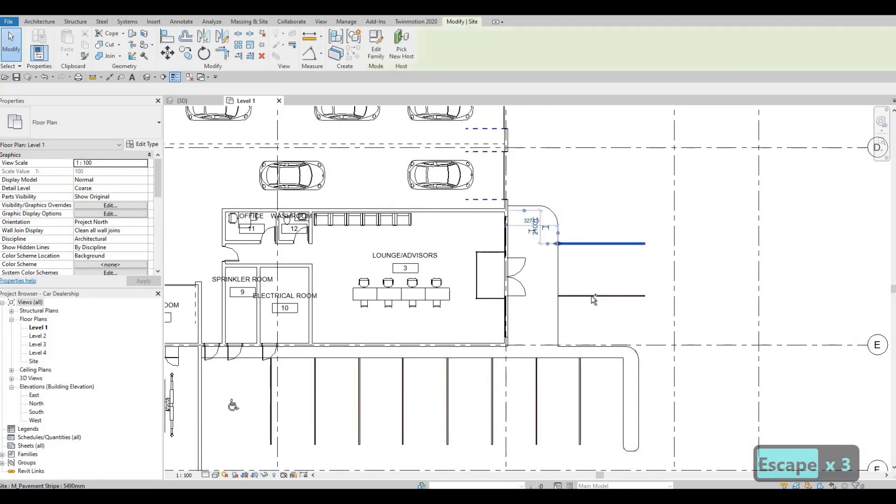
left_click(592, 295, "ctrl")
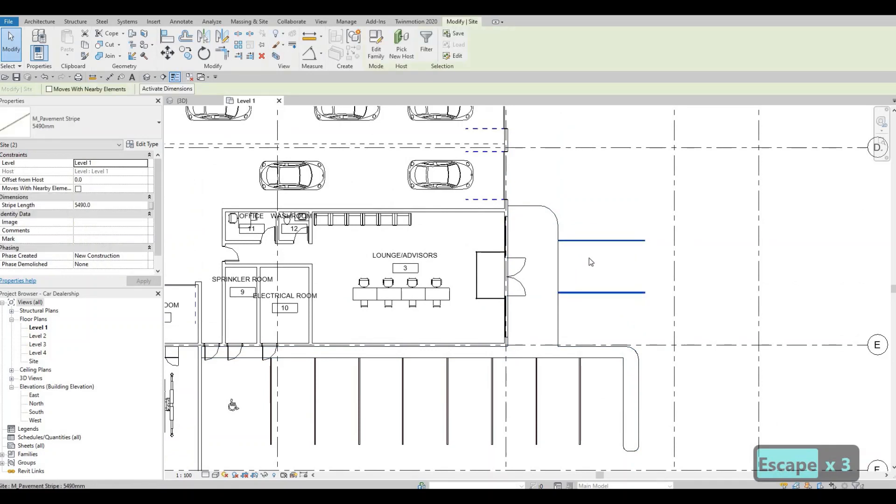
key("Up")
key("Up")
key("Up")
- Nudge the upper stripe further north to widen the bay between the two stripes, and shift the lower stripe slightly north
left_click(586, 236)
key("Up")
key("Up")
key("Up")
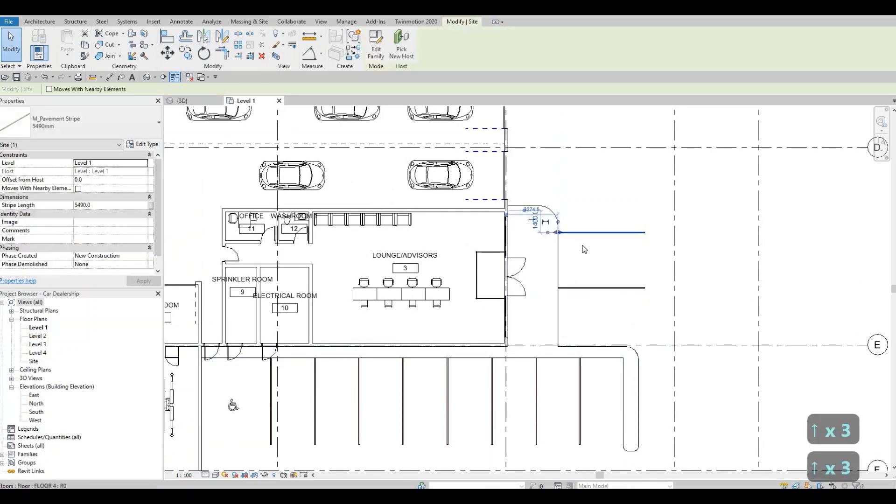
key("Up")
key("Up")
key("Up")
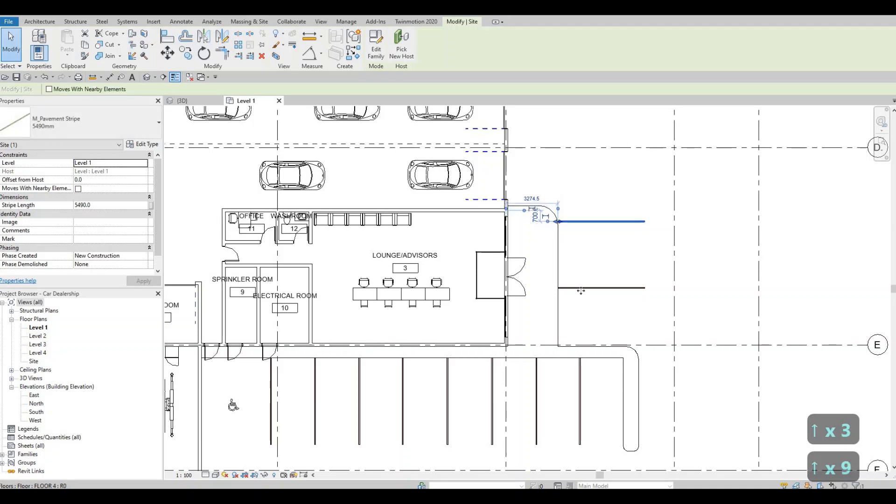
left_click(582, 289)
key("Up")
key("Up")
key("Up")
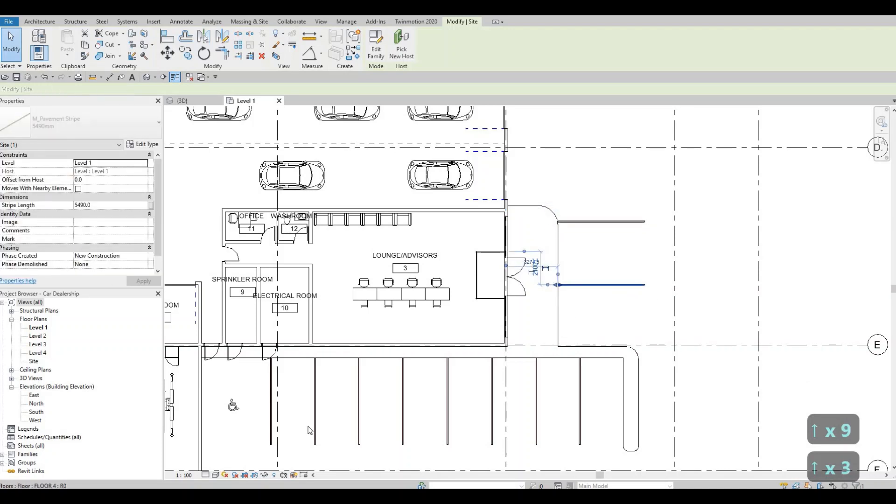
- Create similar ADA parking symbols from the existing one, rotate them, and place one in each of the two bays outside the Lounge/Advisors entrance
middle_click_drag(233, 410, 318, 380)
key("Escape")
key("Escape")
left_click(318, 377)
key("c")
key("s")
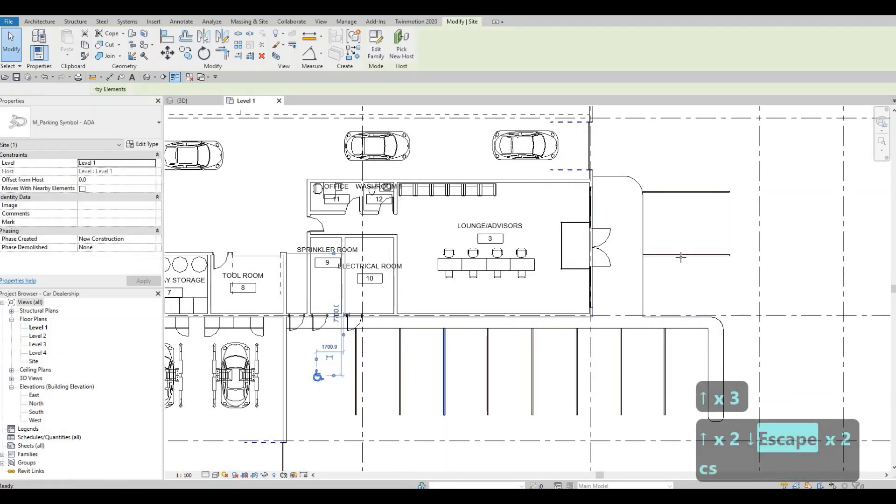
scroll(688, 231, "up", 1)
scroll(686, 237, "up", 1)
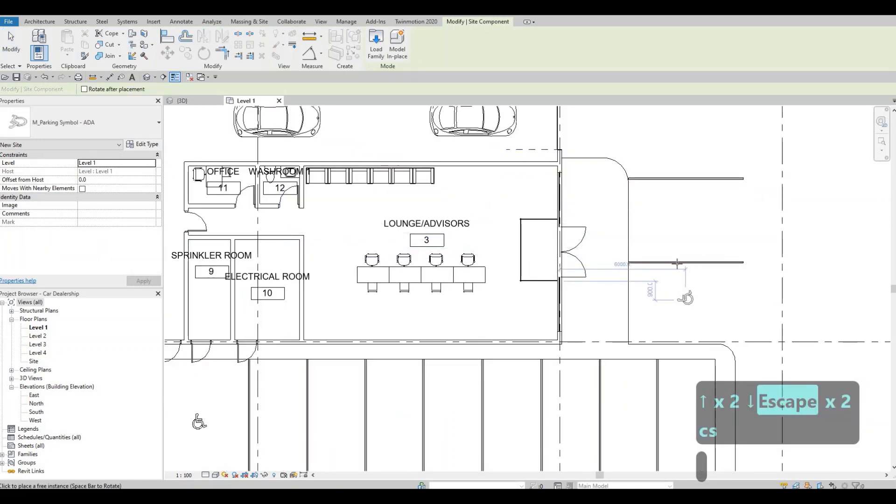
left_click(685, 222)
key("Escape")
scroll(683, 229, "down", 3)
key("Escape")
key("Escape")
scroll(591, 293, "down", 1)
middle_click_drag(590, 292, 560, 239)
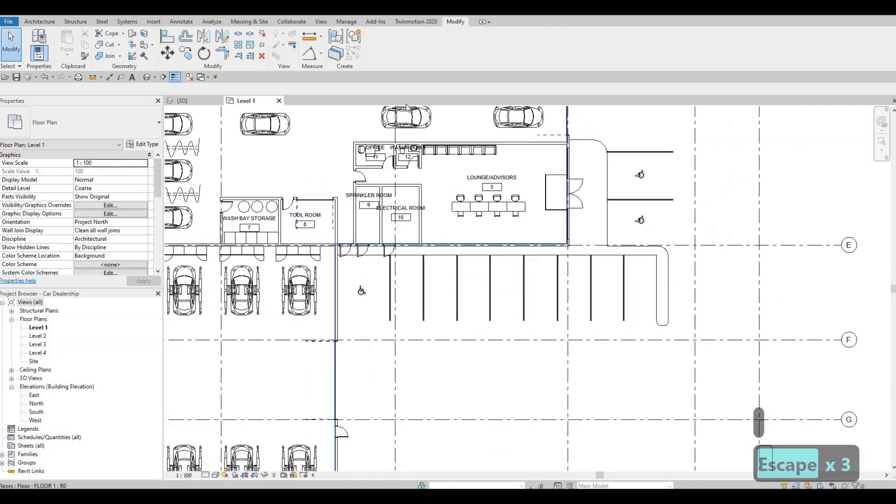
key("Escape")
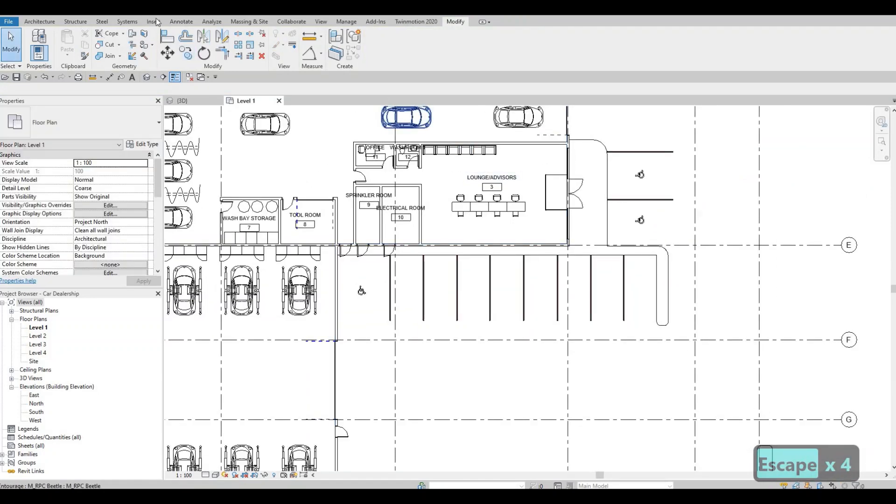
- Load the M_Parking Island 1 family and place a 12800 x 3000 mm island horizontally south of the showroom, across gridline 2
left_click(384, 44)
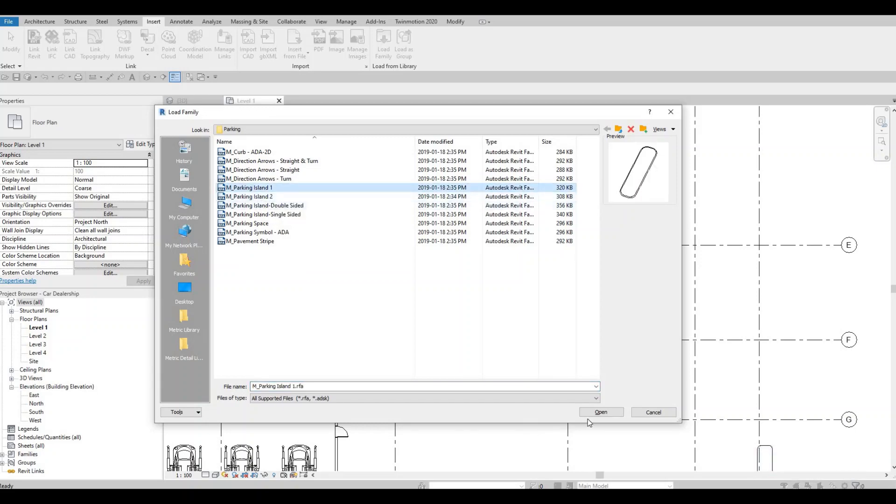
left_click(600, 413)
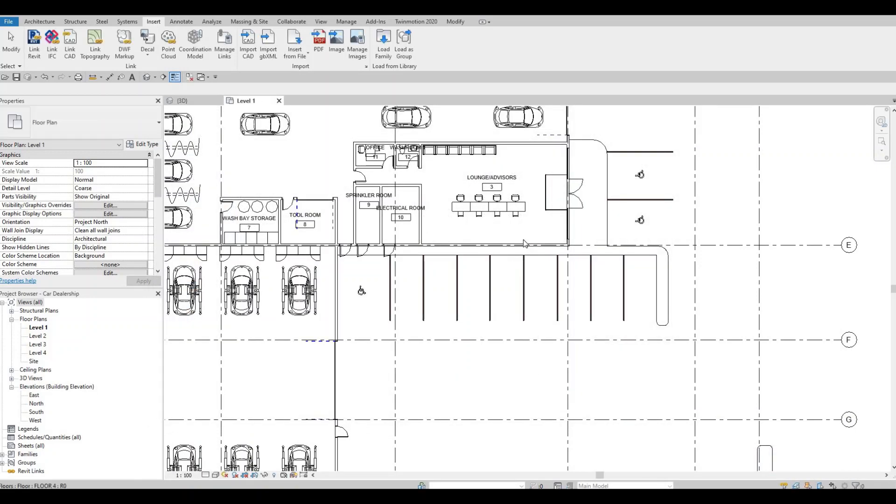
middle_click_drag(467, 332, 478, 256)
scroll(477, 256, "down", 5)
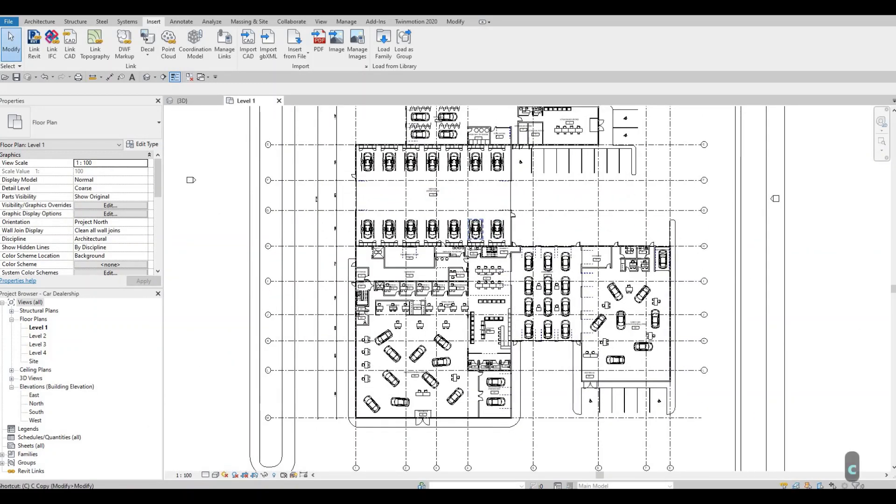
key("m")
middle_click_drag(431, 461, 472, 249)
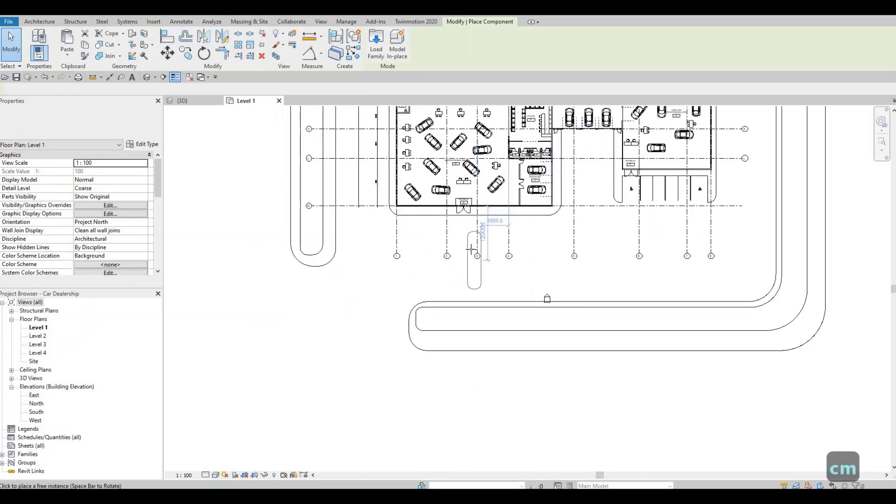
key("space")
scroll(457, 244, "up", 2)
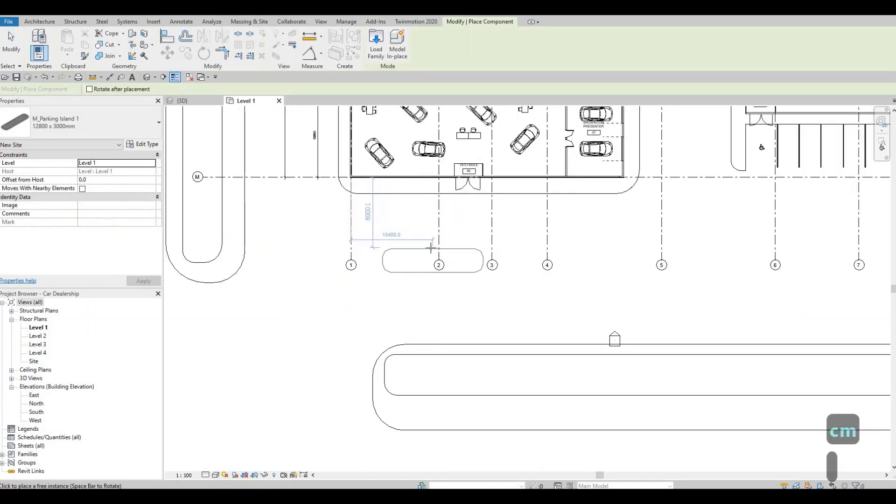
scroll(427, 243, "down", 1)
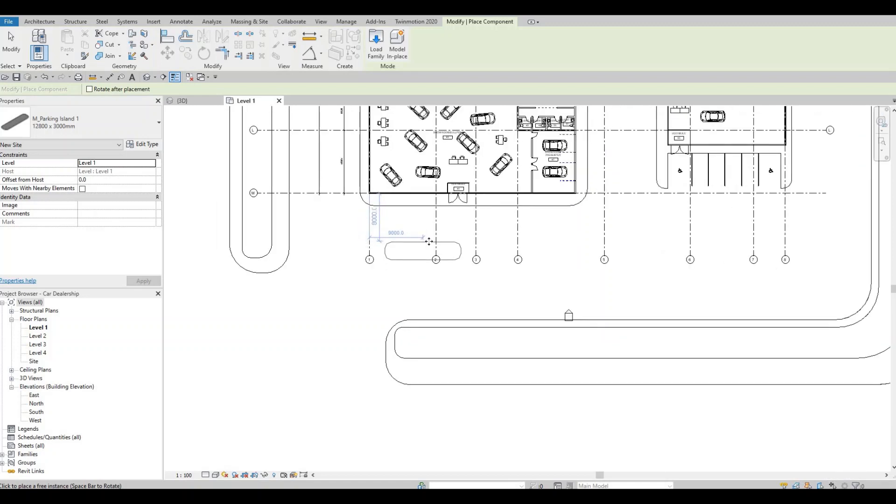
key("Escape")
key("Escape")
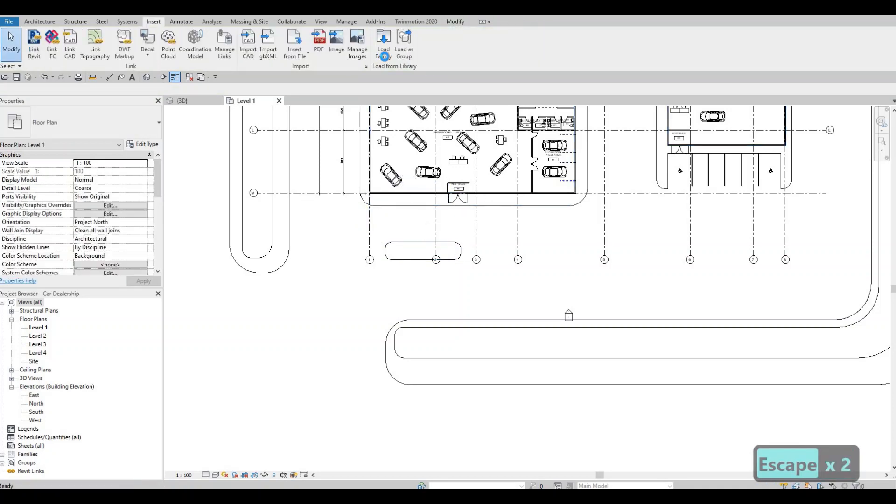
- Load the M_Parking Island 2 family and start placing it as a component
left_click(282, 197)
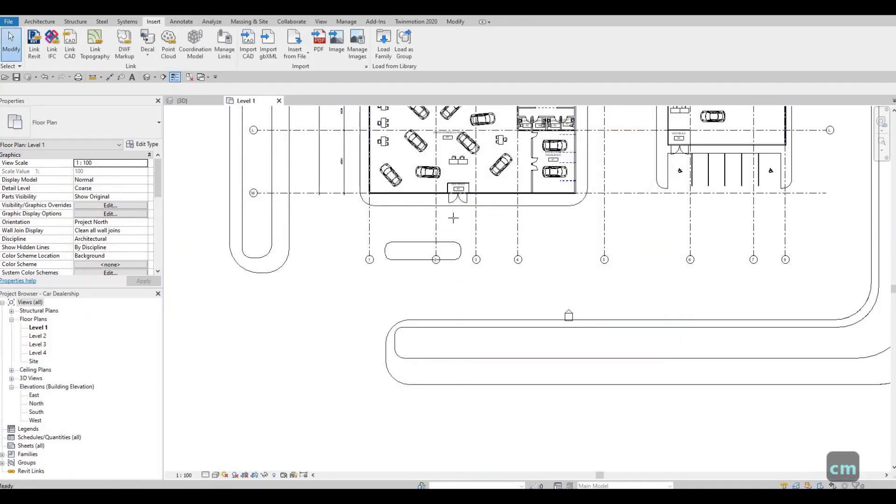
key("c")
key("m")
- Place a 2750 x 6100 mm, 60-degree parking island south of the showroom between gridlines 3 and 4
scroll(453, 218, "up", 1)
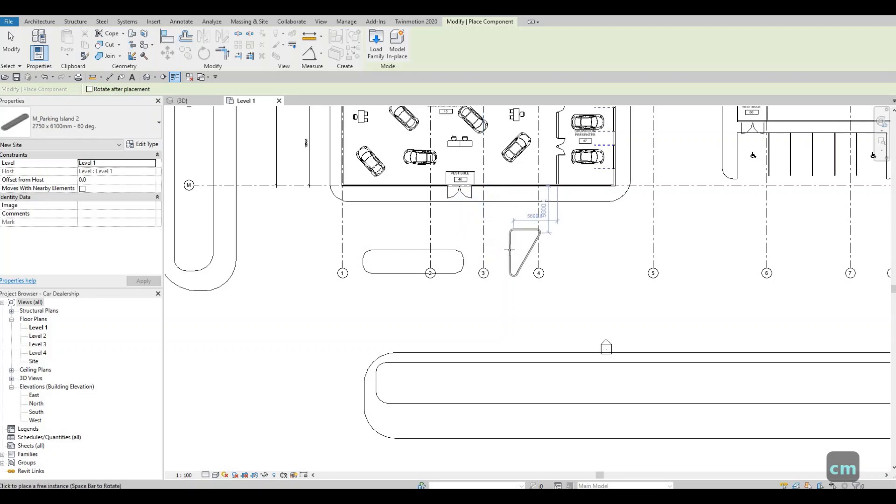
left_click(538, 273)
scroll(504, 277, "up", 1)
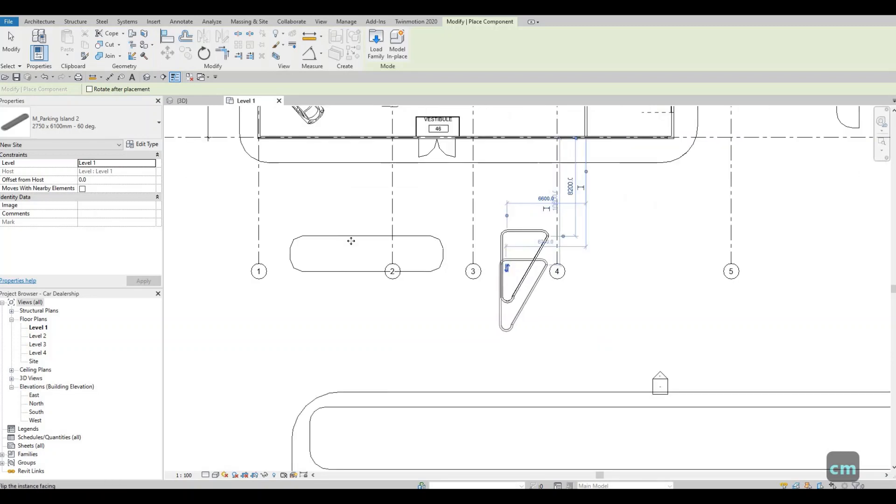
- Switch to the 2750 x 6100 mm, 90-degree parking island type and place it rotated horizontal between gridlines 4 and 5
left_click(93, 123)
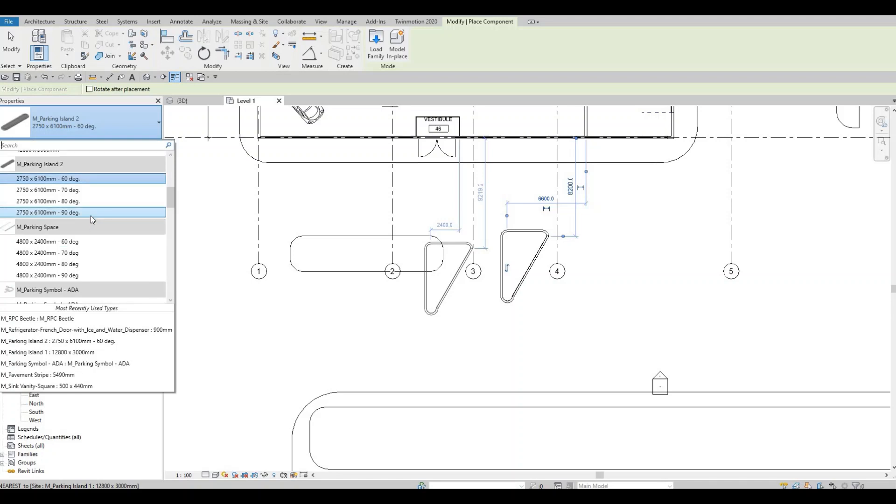
scroll(91, 215, "up", 1)
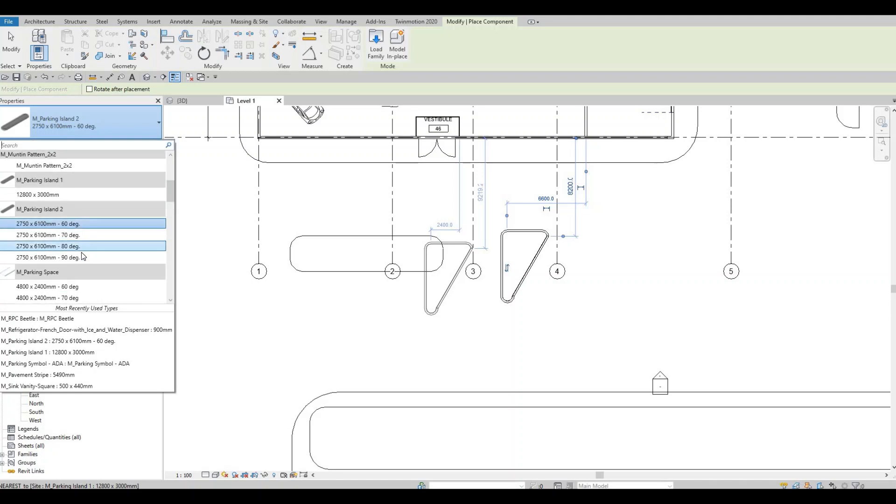
left_click(112, 120)
left_click(89, 123)
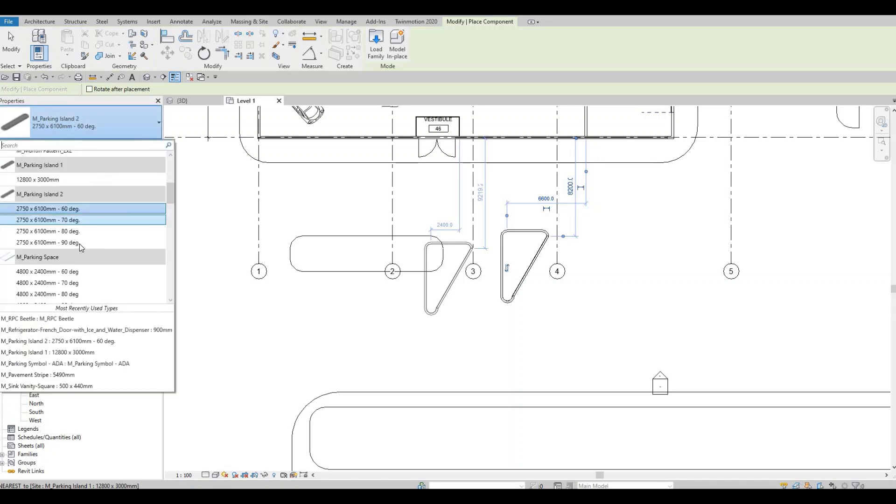
key("Return")
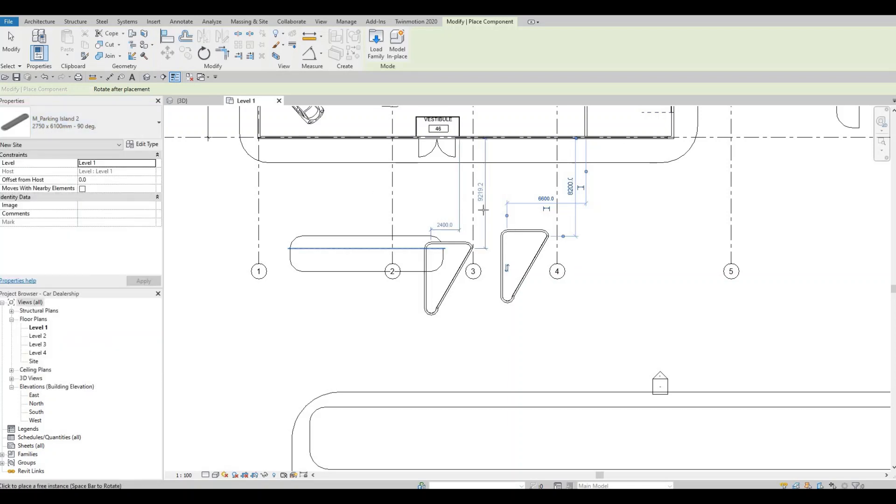
key("space")
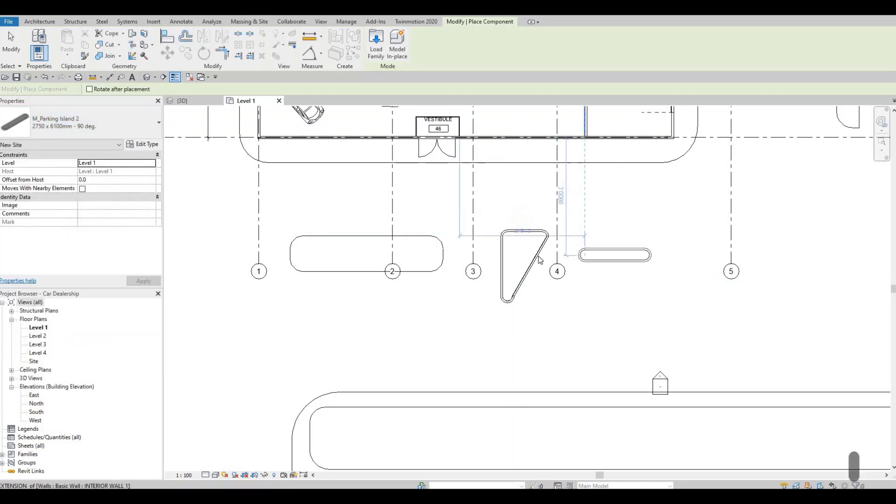
key("Escape")
key("Escape")
- Delete the triangular 60-degree parking island and the large 12800 x 3000 mm island
left_click(502, 280)
key("Delete")
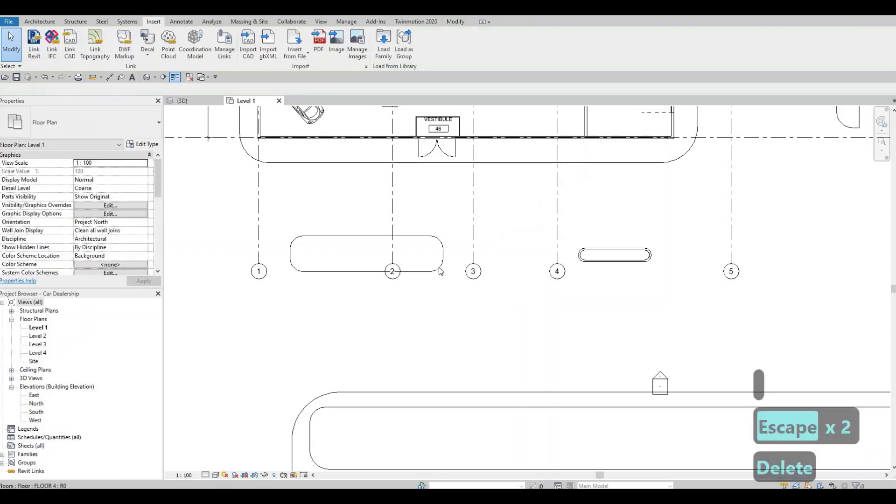
key("Delete")
- Move the 90-degree parking island between gridlines 2 and 3 in front of the showroom vestibule, and nudge it slightly north toward the entrance
left_click(597, 254)
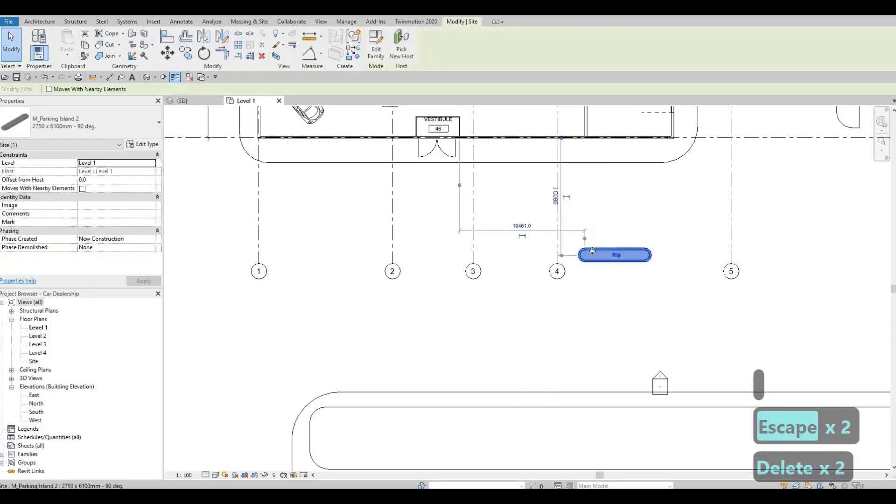
left_click_drag(474, 252, 436, 247)
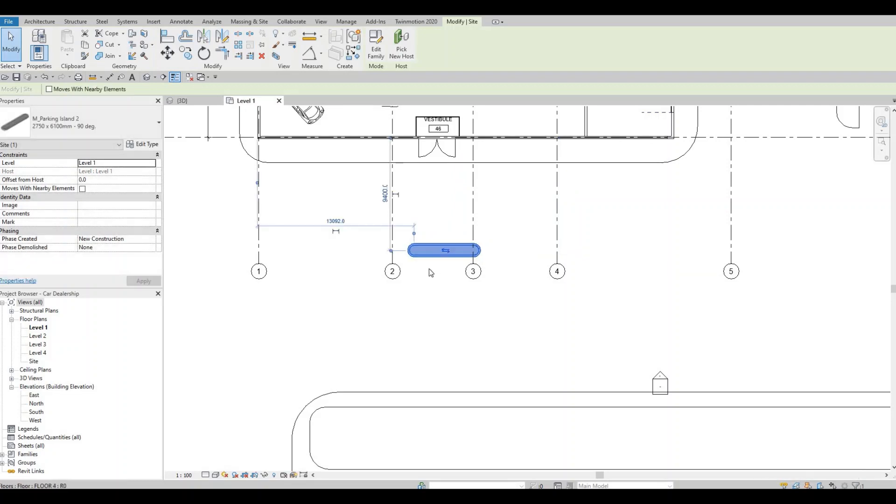
scroll(429, 268, "down", 1)
scroll(446, 269, "up", 3)
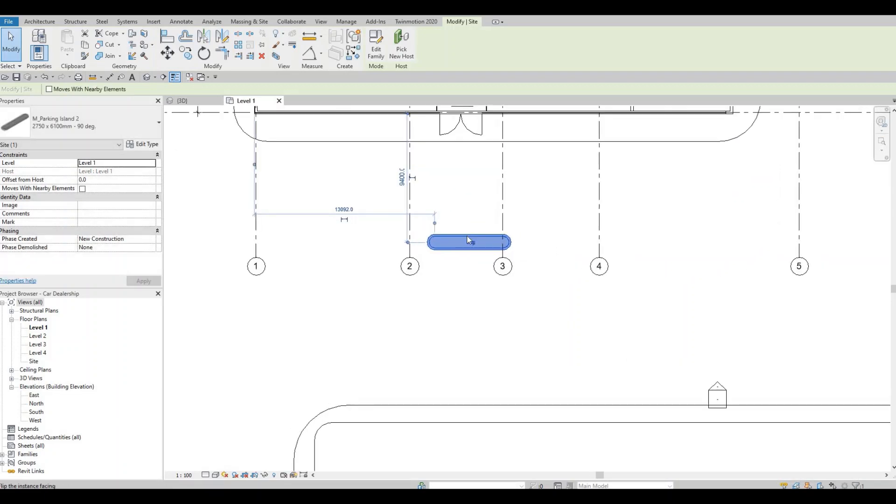
key("Escape")
left_click(467, 236)
key("Up")
key("Up")
key("Up")
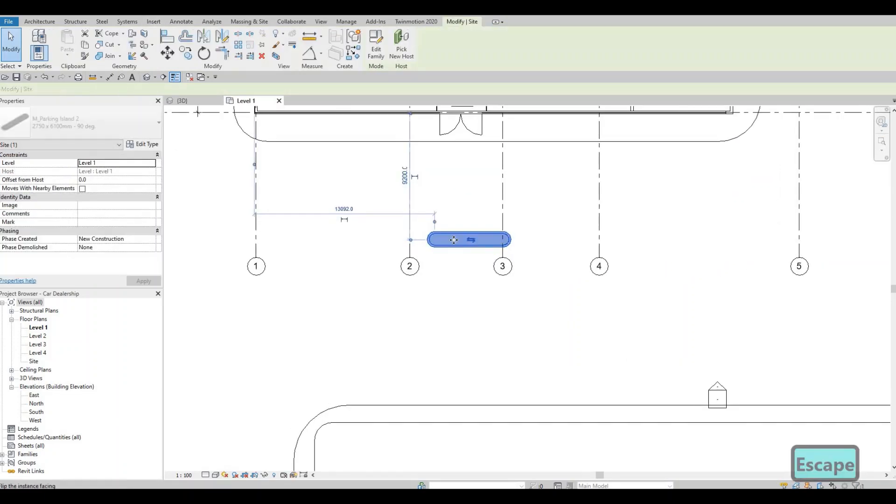
scroll(451, 245, "down", 1)
scroll(452, 244, "down", 3)
key("Escape")
middle_click_drag(589, 277, 477, 344)
scroll(544, 308, "down", 1)
scroll(545, 310, "down", 2)
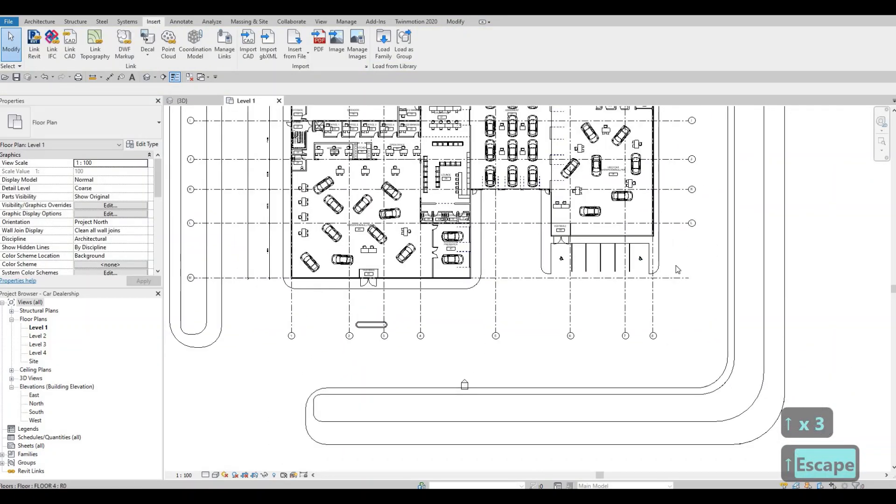
middle_click_drag(620, 285, 624, 234)
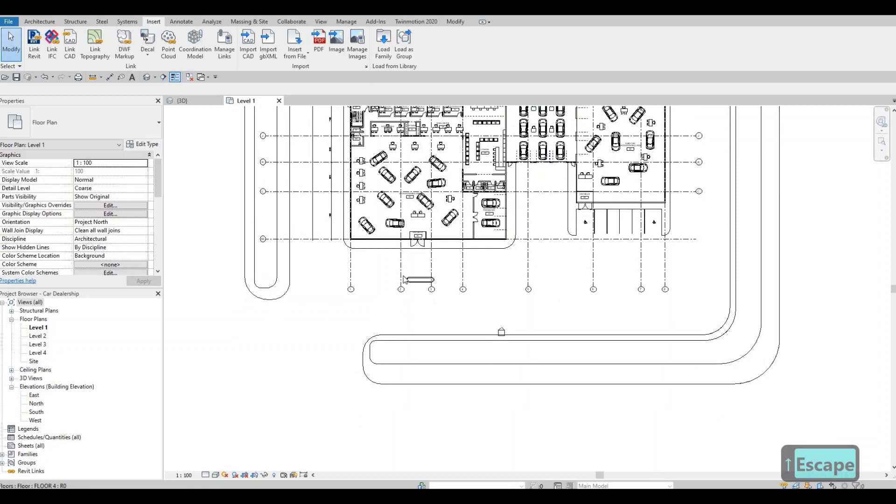
scroll(405, 279, "up", 3)
scroll(426, 279, "down", 1)
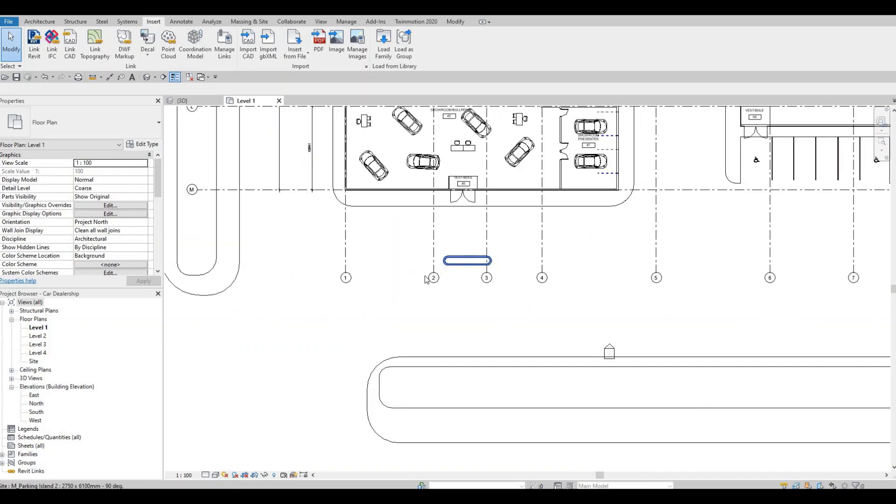
scroll(448, 262, "down", 2)
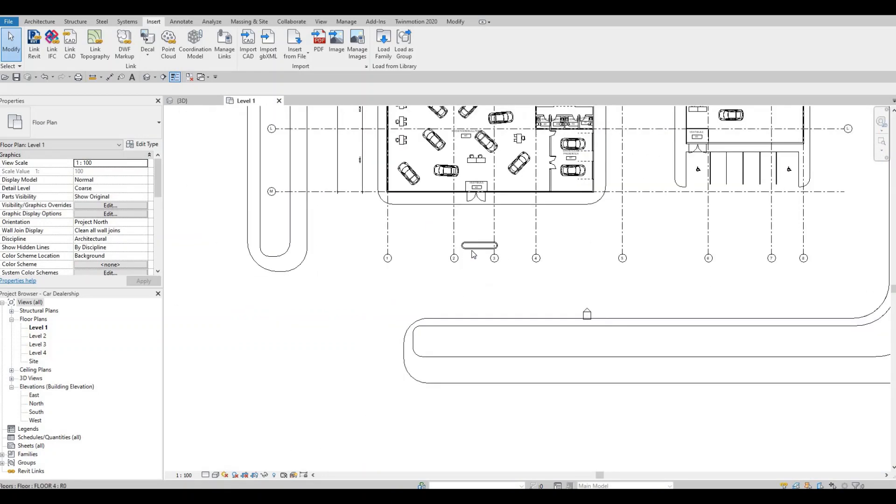
- Delete the horizontal 90-degree parking island in front of the showroom vestibule, between gridlines 2 and 3
key("Escape")
key("Escape")
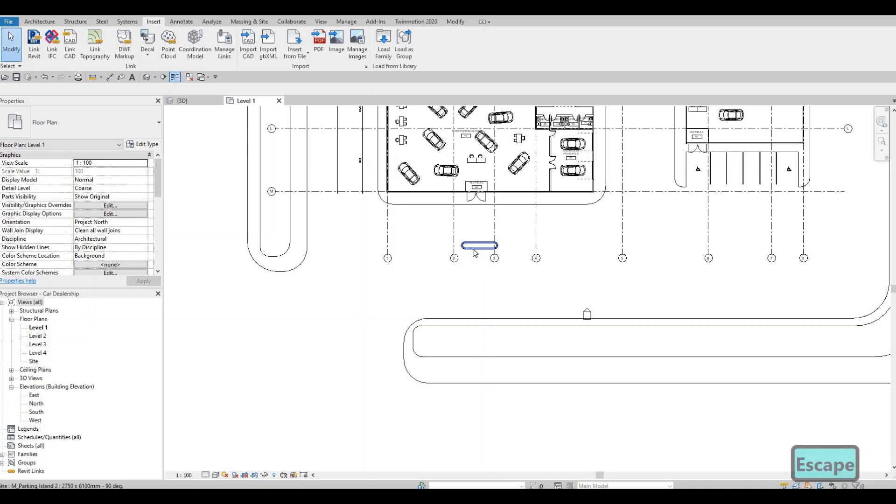
left_click(474, 247)
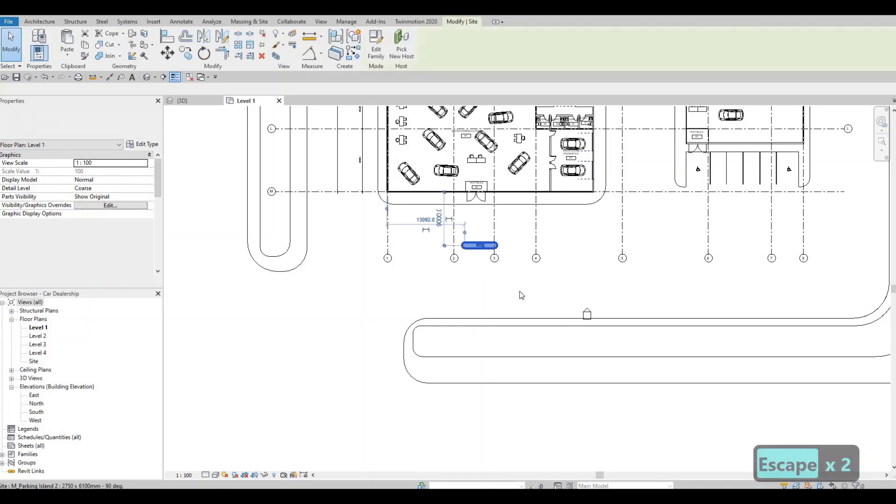
key("Escape")
key("Escape")
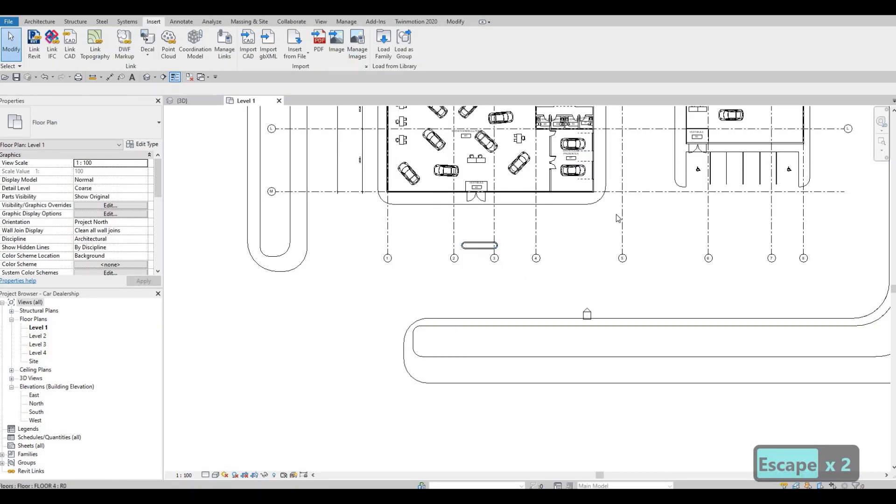
scroll(656, 165, "up", 2)
key("Escape")
key("Escape")
middle_click_drag(336, 268, 468, 190)
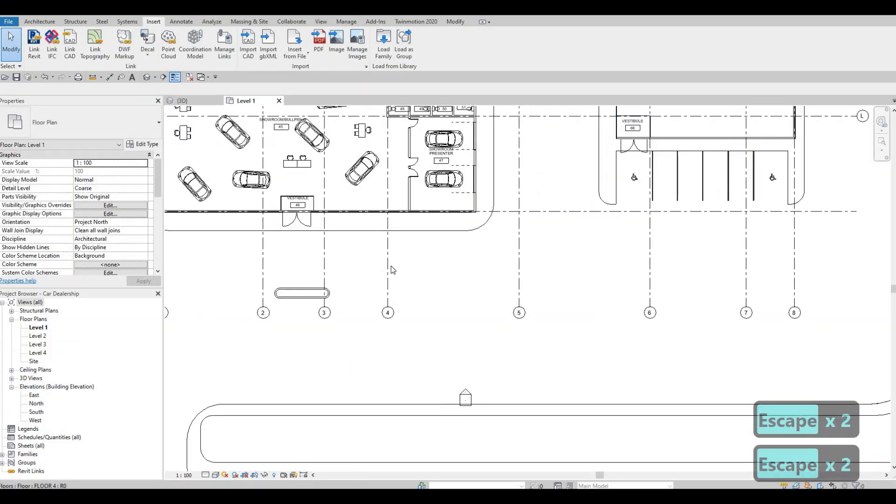
middle_click_drag(393, 270, 486, 234)
key("Escape")
left_click(395, 261)
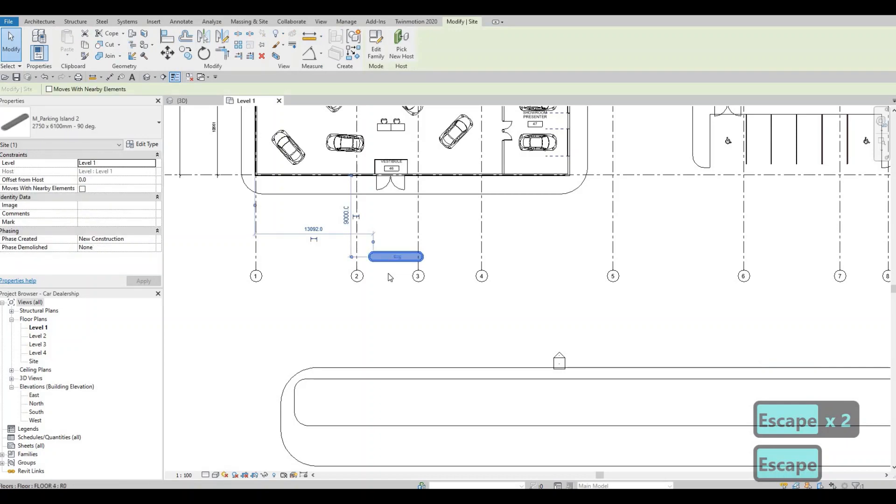
key("Delete")
- Copy the five pavement stripes from the bays by Vestibule 66 onto the north curb of the southern landscape strip, starting near gridline 2
scroll(395, 224, "up", 5)
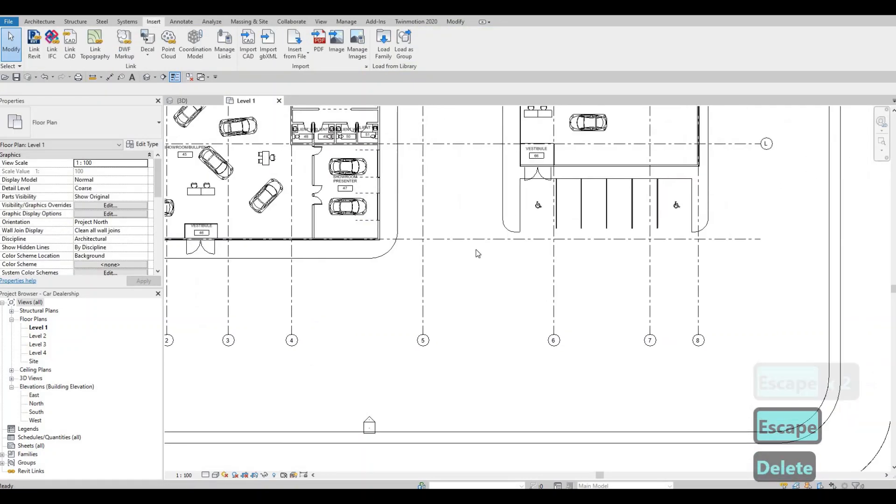
key("Escape")
scroll(395, 224, "up", 1)
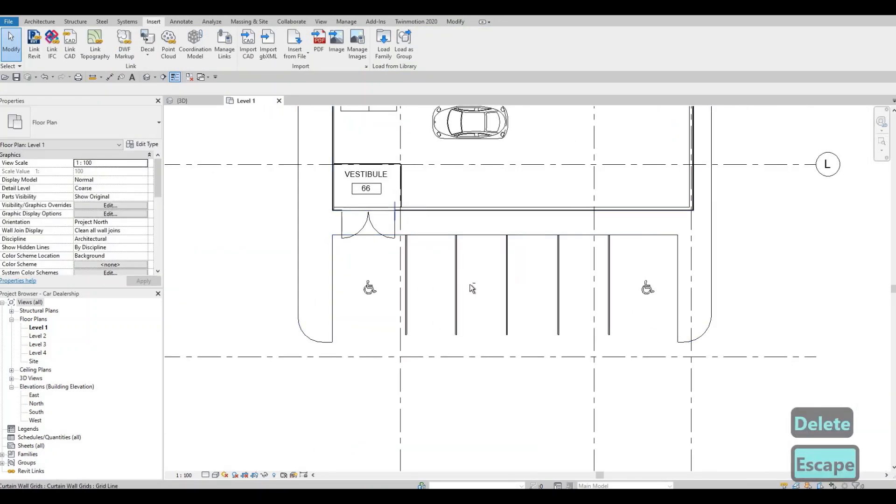
left_click_drag(621, 361, 614, 356)
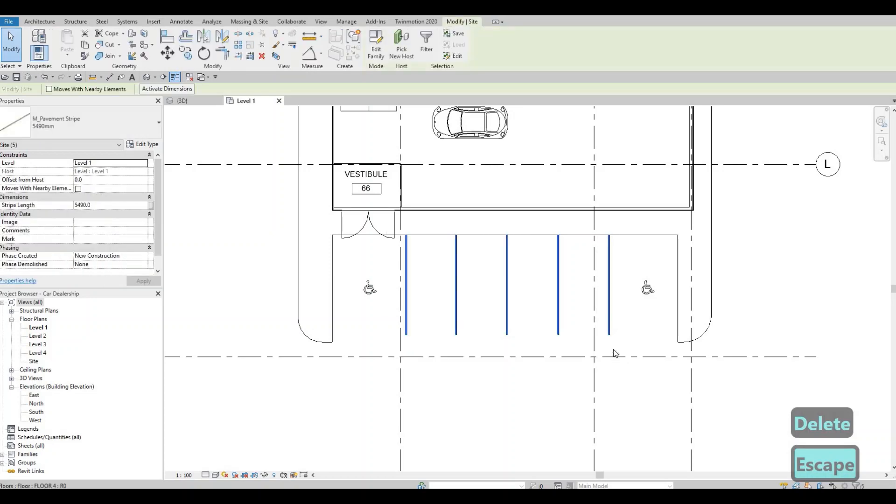
key("c")
key("o")
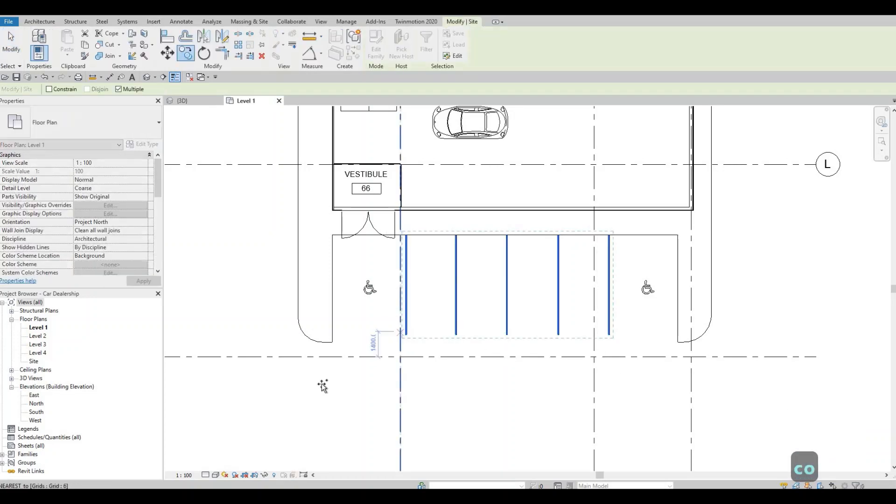
left_click(406, 334)
middle_click_drag(342, 364, 456, 277)
scroll(466, 270, "down", 6)
middle_click_drag(320, 341, 536, 218)
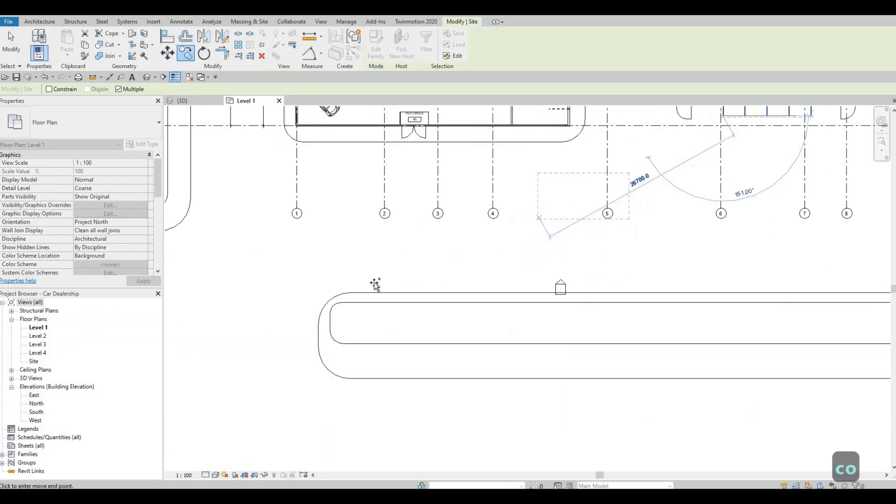
left_click(368, 293)
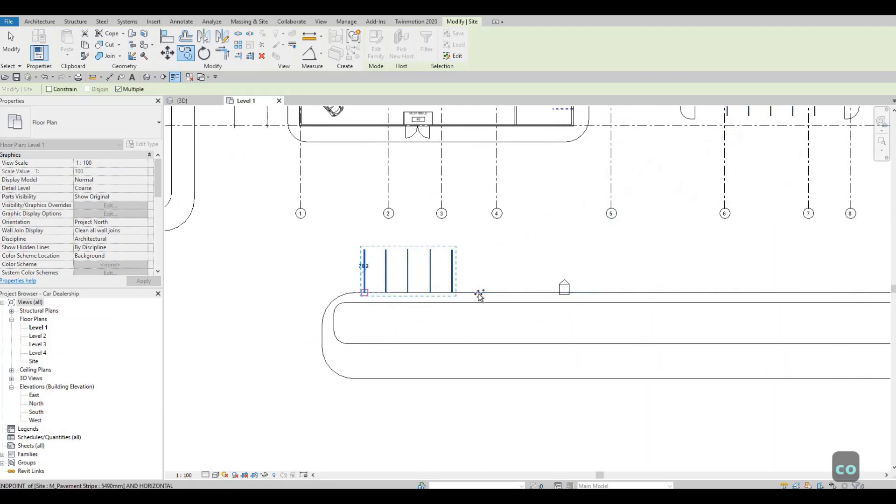
key("Escape")
key("Escape")
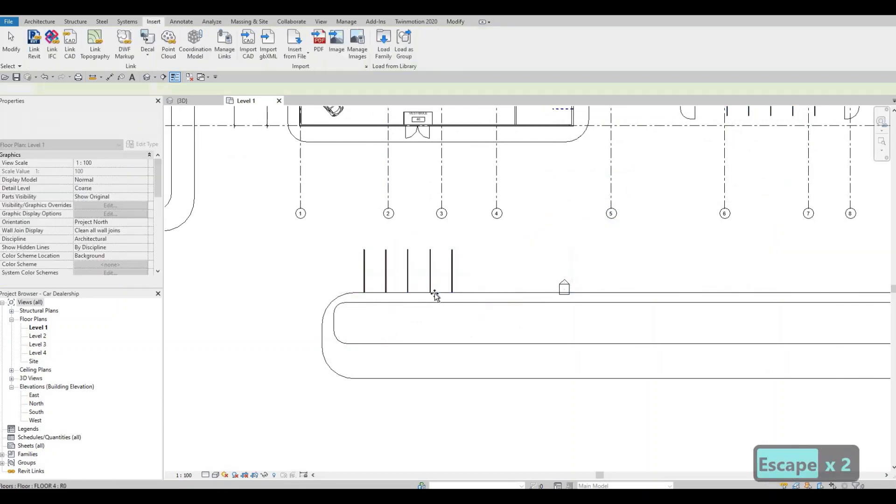
- Copy the four eastern stripes of the new south row along the curb, using the row's first and last stripe ends as copy points
left_click(373, 241)
key("Escape")
key("Escape")
left_click_drag(373, 240, 475, 308)
key("c")
key("o")
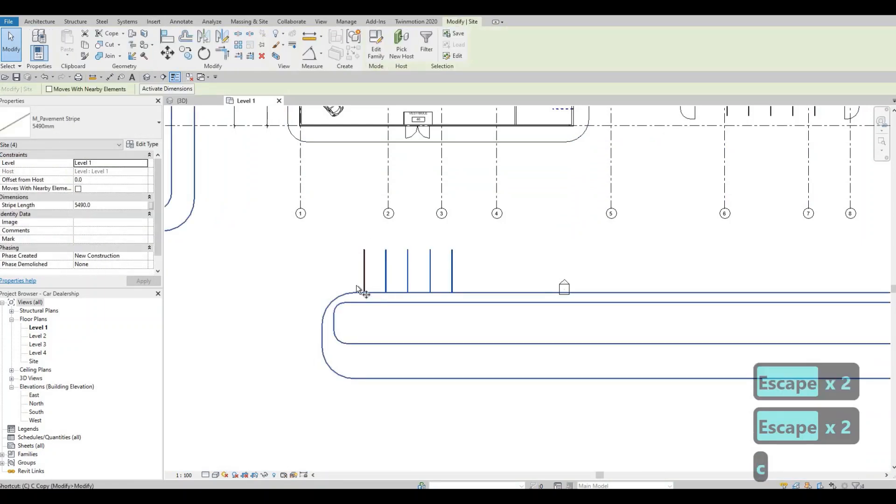
scroll(358, 298, "up", 4)
left_click(358, 297)
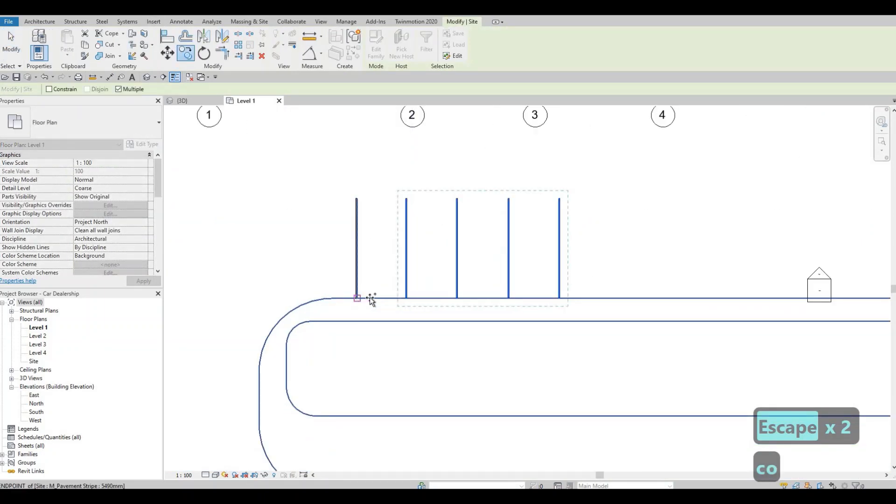
left_click(559, 299)
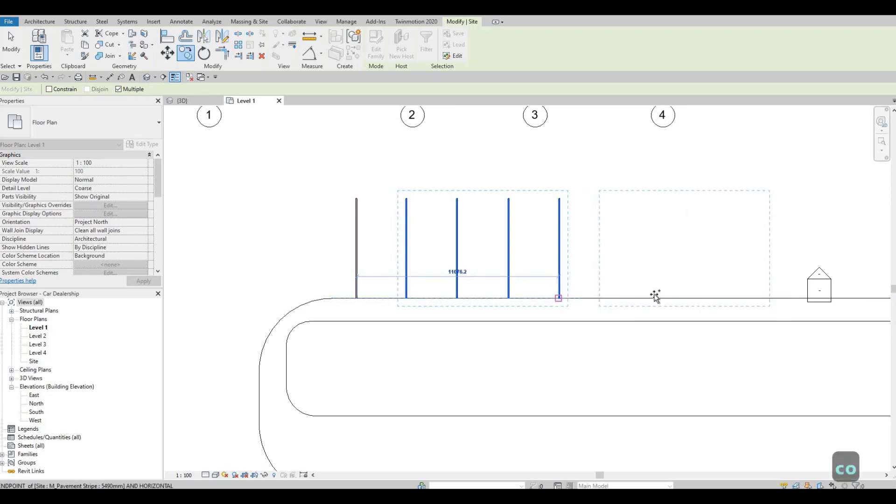
- Place four more copies of the four-stripe set end to end eastward along the south curb until the row passes gridline 8
middle_click_drag(762, 299, 524, 311)
left_click(524, 311)
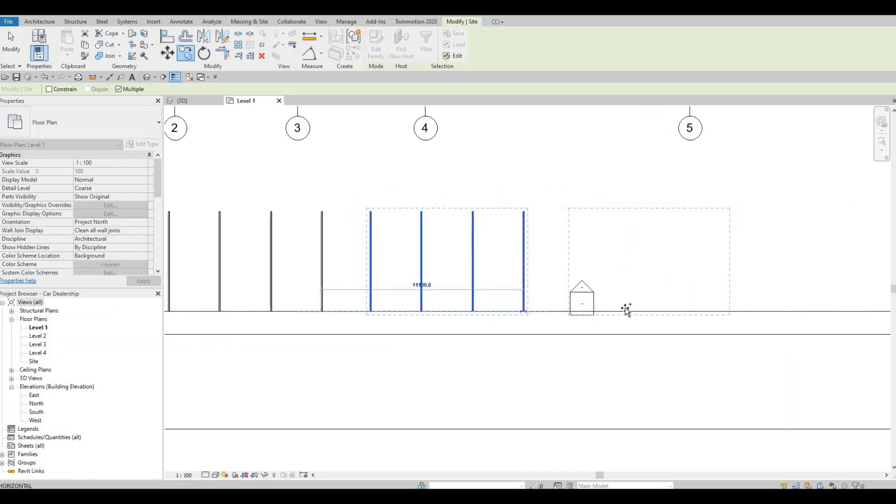
middle_click_drag(709, 303, 424, 316)
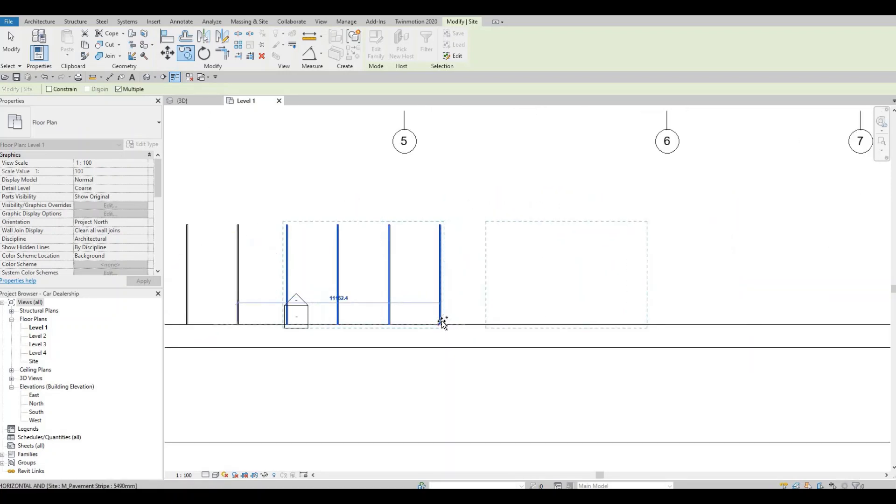
left_click(440, 324)
middle_click_drag(644, 325, 429, 328)
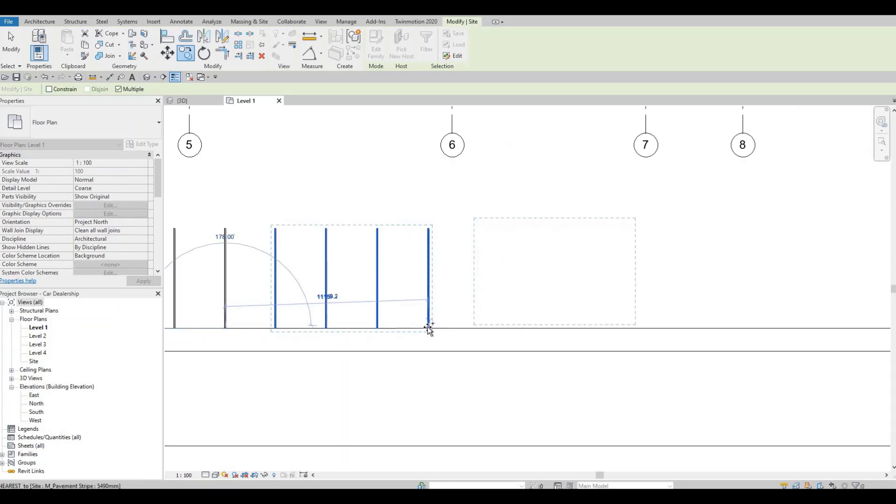
left_click(630, 328)
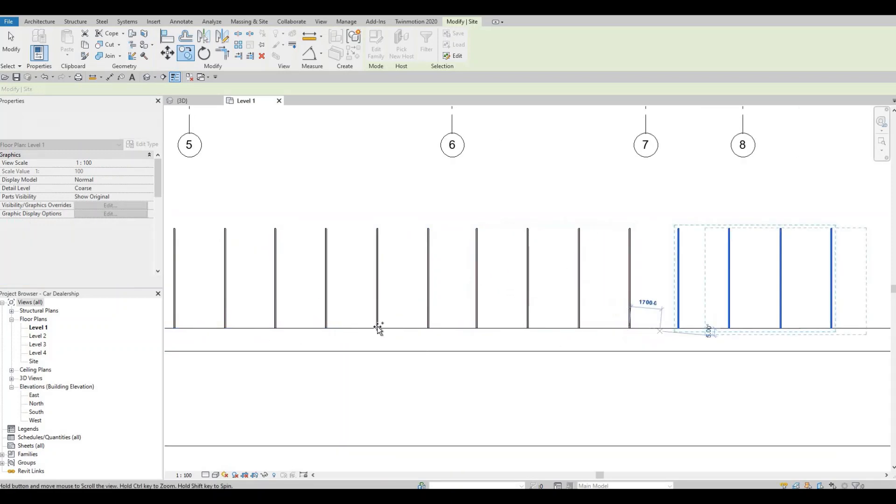
middle_click_drag(638, 334, 258, 337)
scroll(590, 318, "down", 3)
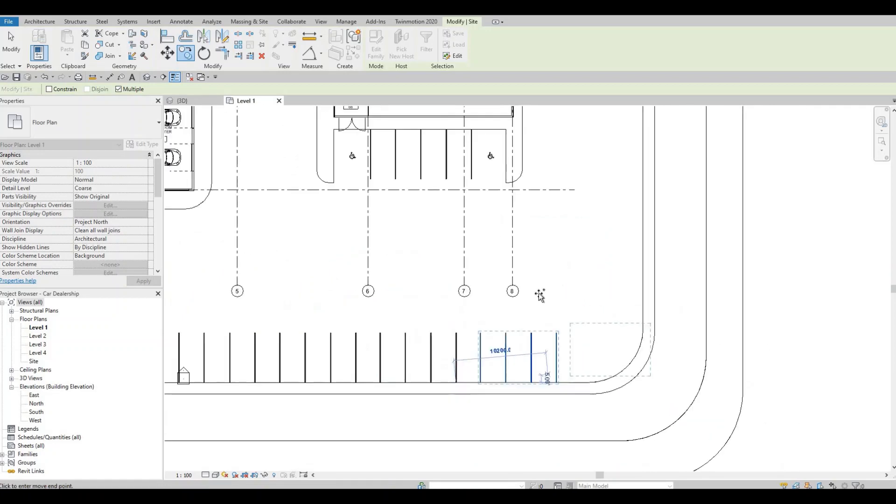
scroll(655, 320, "down", 2)
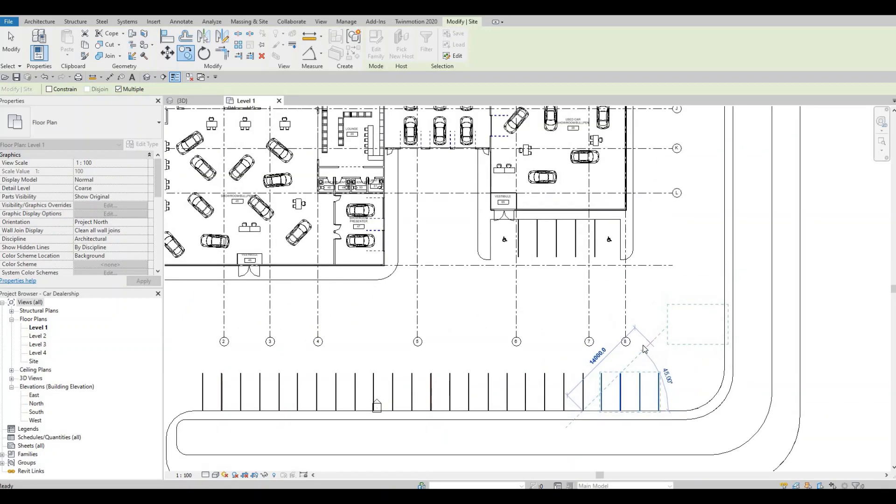
key("Escape")
key("Escape")
- Examine the parking layout around the whole building on the Level 1 plan, including the new south stripe row and the western landscape strip
scroll(530, 366, "down", 5)
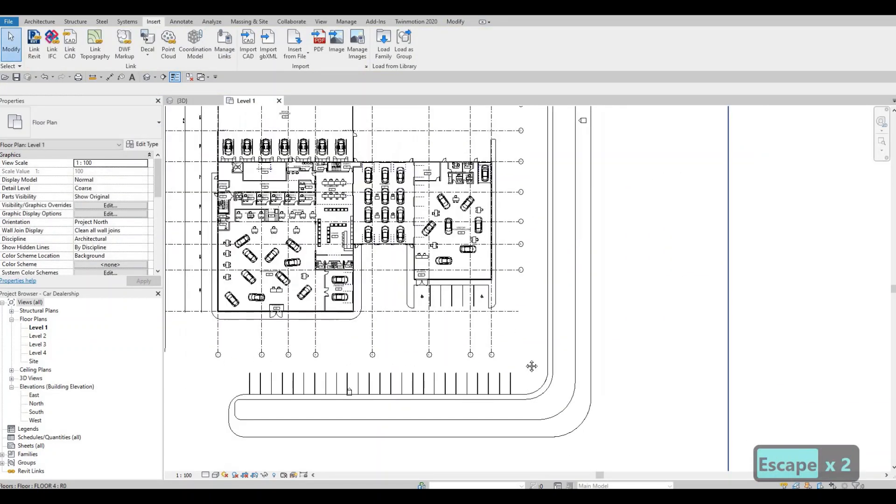
middle_click_drag(554, 319, 555, 313)
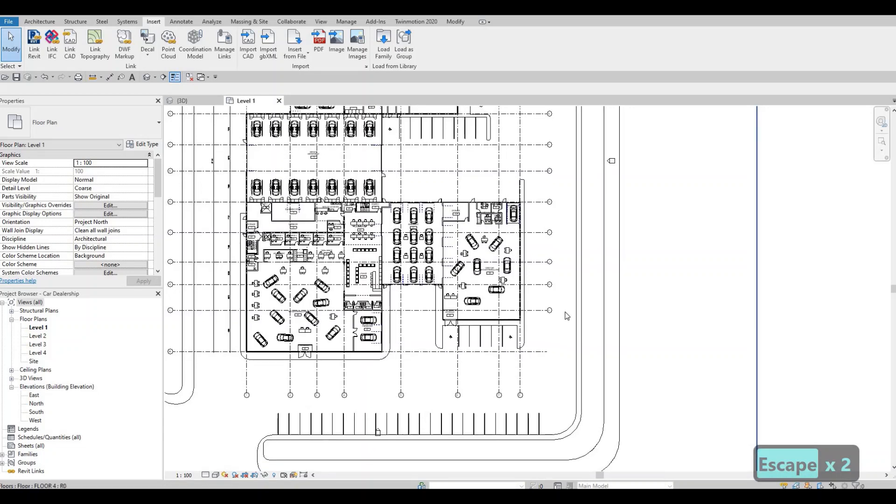
scroll(566, 313, "up", 2)
scroll(583, 315, "down", 2)
middle_click_drag(576, 261, 599, 281)
middle_click_drag(586, 326, 590, 312)
middle_click_drag(529, 337, 508, 329)
key("Escape")
scroll(352, 323, "up", 2)
middle_click_drag(413, 291, 475, 260)
middle_click_drag(420, 266, 422, 253)
middle_click_drag(497, 309, 478, 257)
scroll(477, 257, "down", 1)
middle_click_drag(662, 275, 656, 237)
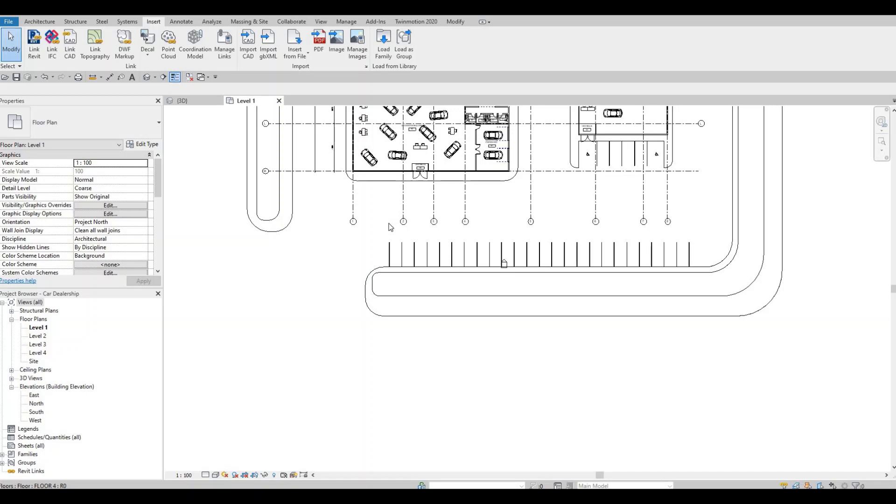
scroll(386, 347, "down", 2)
middle_click_drag(372, 292, 384, 450)
middle_click_drag(360, 163, 404, 205)
scroll(404, 303, "down", 1)
middle_click_drag(405, 306, 408, 286)
scroll(396, 345, "up", 1)
scroll(396, 348, "up", 4)
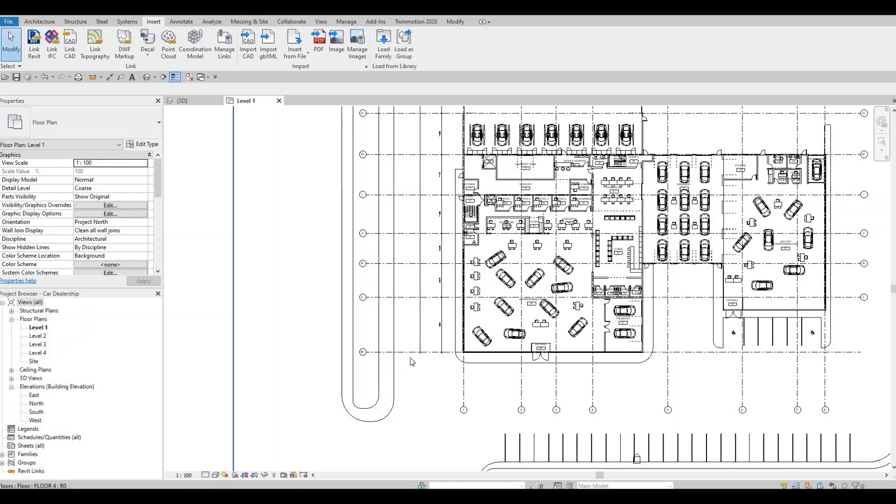
middle_click_drag(412, 361, 223, 207)
scroll(410, 343, "down", 1)
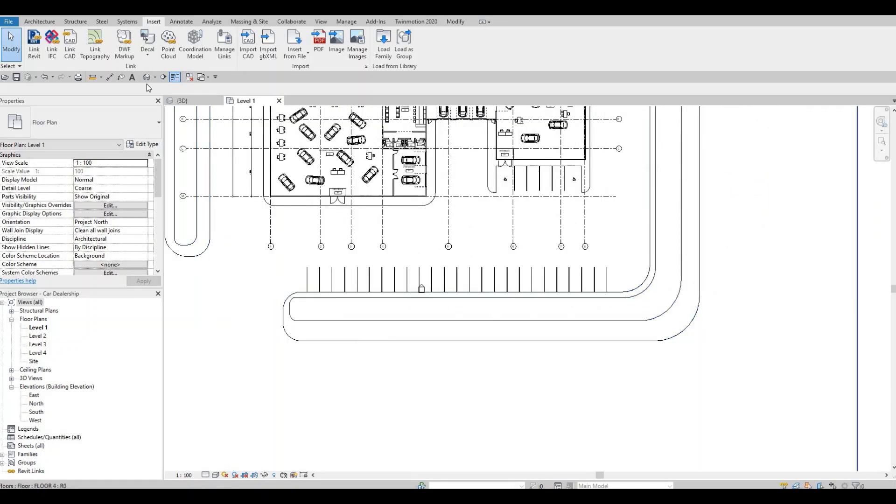
- Open the 3D view and inspect the south stripe row and the ADA parking symbol beside the used car showroom entrance
left_click(147, 77)
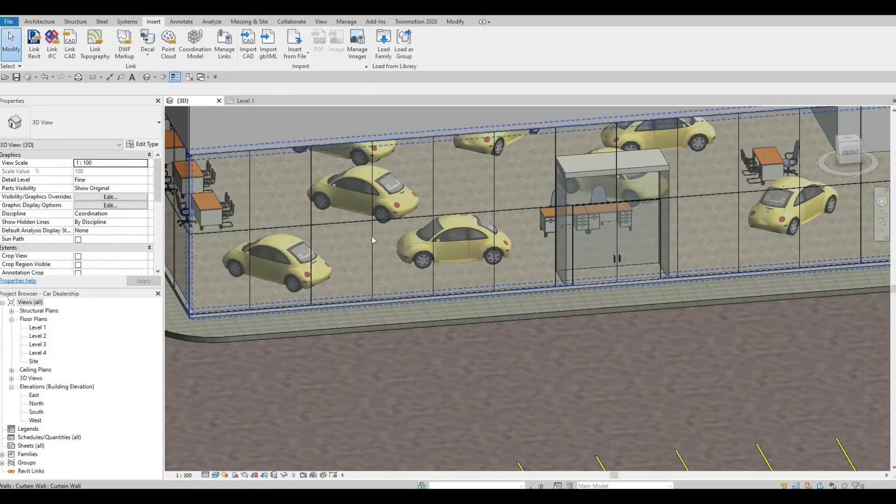
middle_click_drag(373, 237, 430, 267, "shift")
scroll(374, 309, "down", 1)
scroll(420, 341, "down", 1)
middle_click_drag(420, 355, 331, 344)
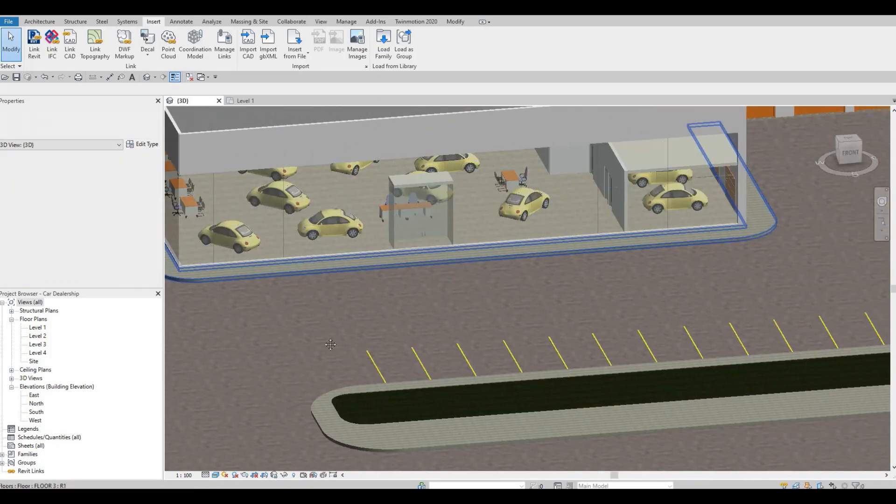
middle_click_drag(514, 346, 447, 352)
middle_click_drag(320, 362, 325, 348, "shift")
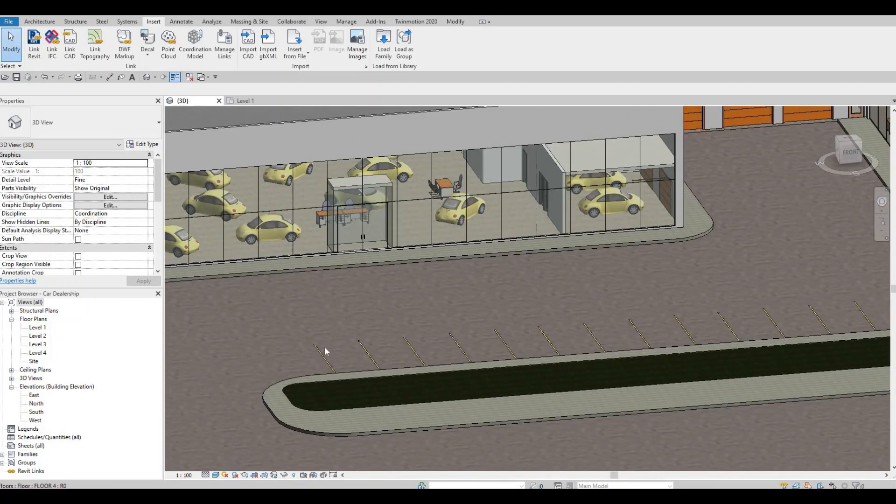
scroll(315, 349, "up", 8)
scroll(394, 312, "down", 9)
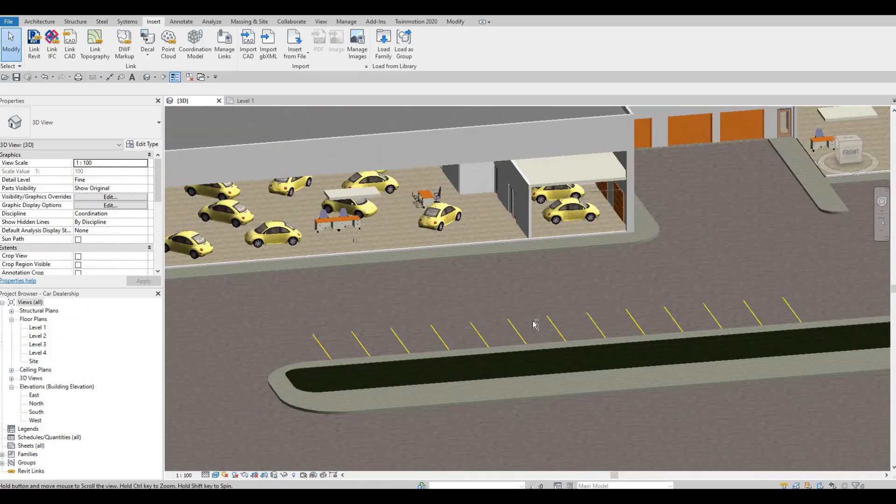
middle_click_drag(533, 321, 608, 326, "shift")
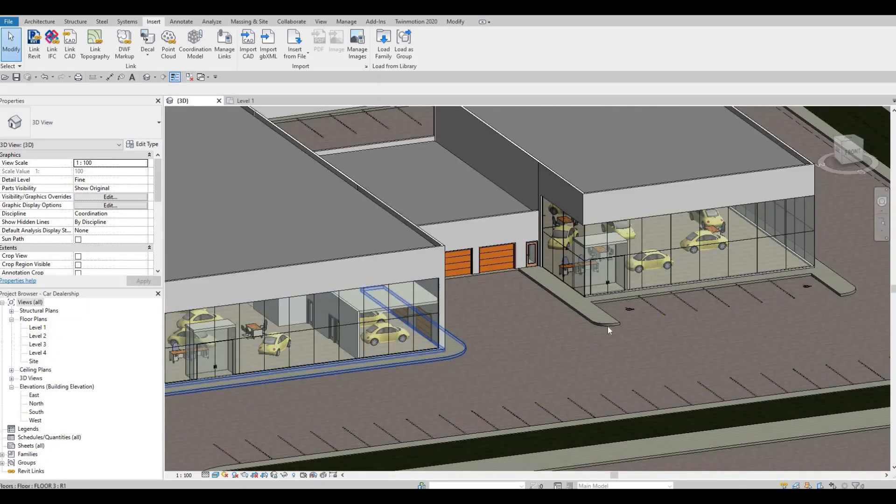
scroll(562, 322, "up", 10)
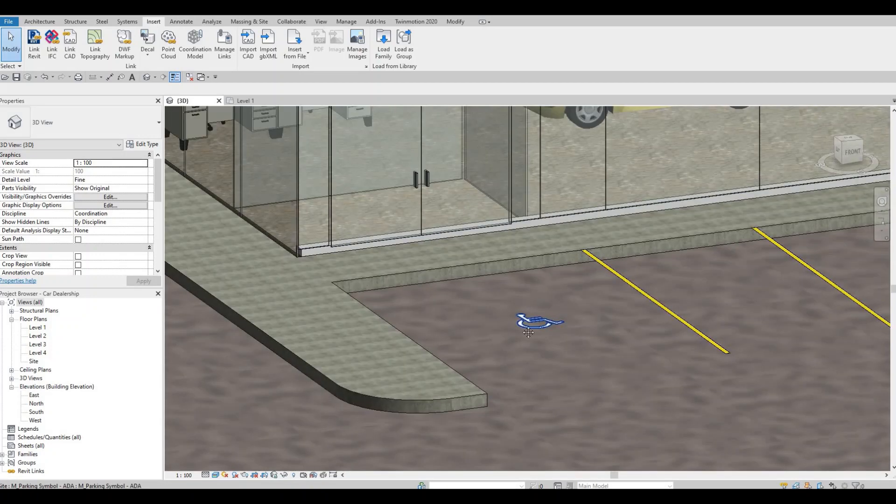
scroll(533, 332, "down", 5)
middle_click_drag(446, 316, 721, 275)
scroll(644, 322, "down", 2)
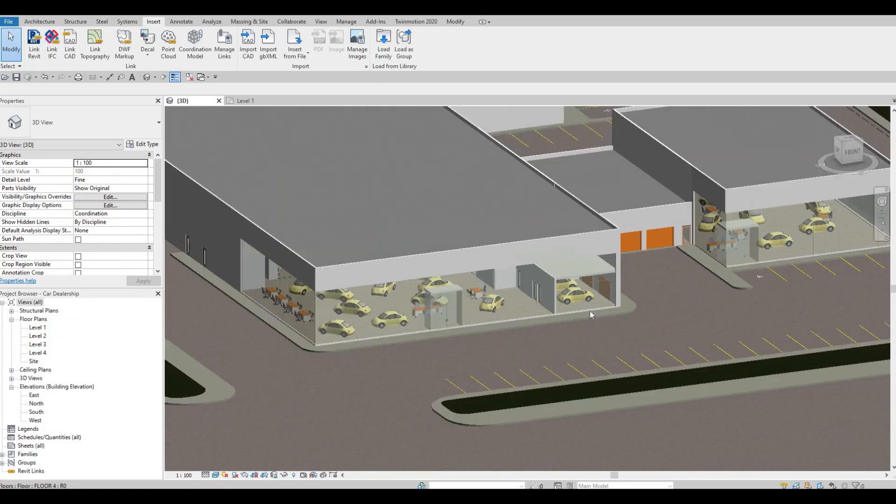
- Place 50mm x 65mm rectangular mullions on all grid lines of the western showroom's west curtain wall
scroll(590, 311, "down", 2)
scroll(416, 179, "up", 5)
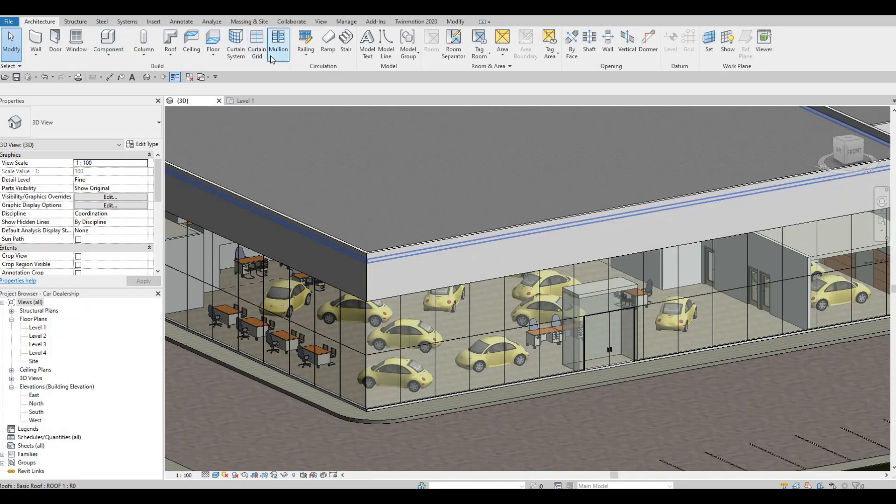
left_click(271, 56)
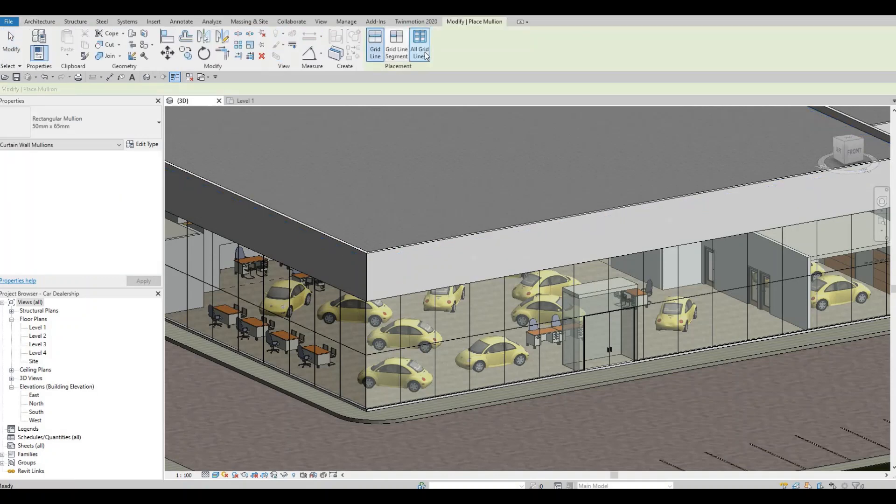
scroll(347, 260, "down", 1)
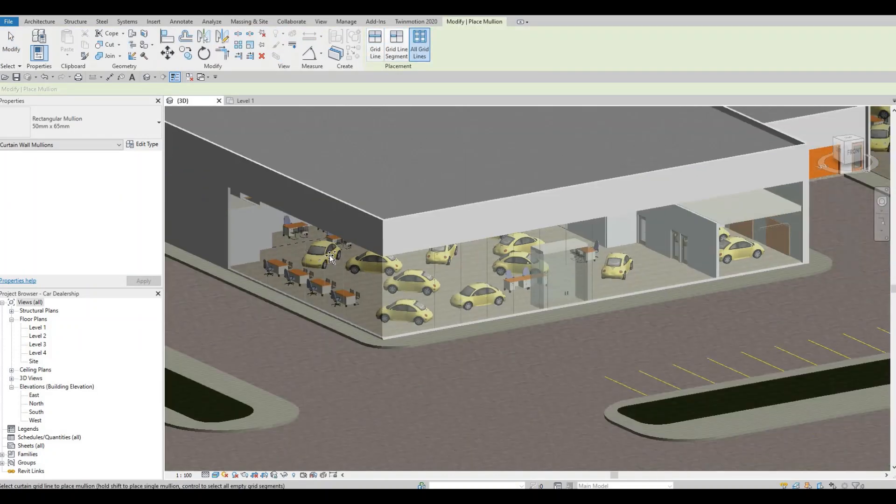
scroll(503, 264, "down", 2)
scroll(376, 270, "up", 5)
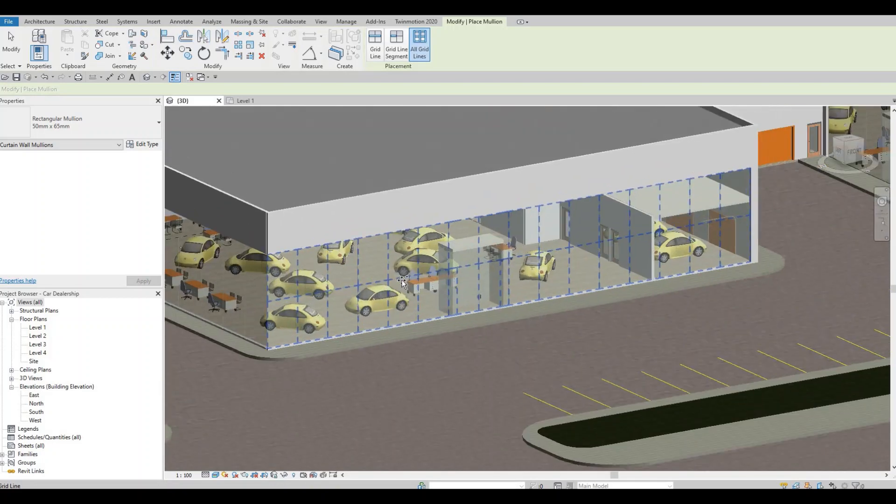
scroll(376, 270, "down", 3)
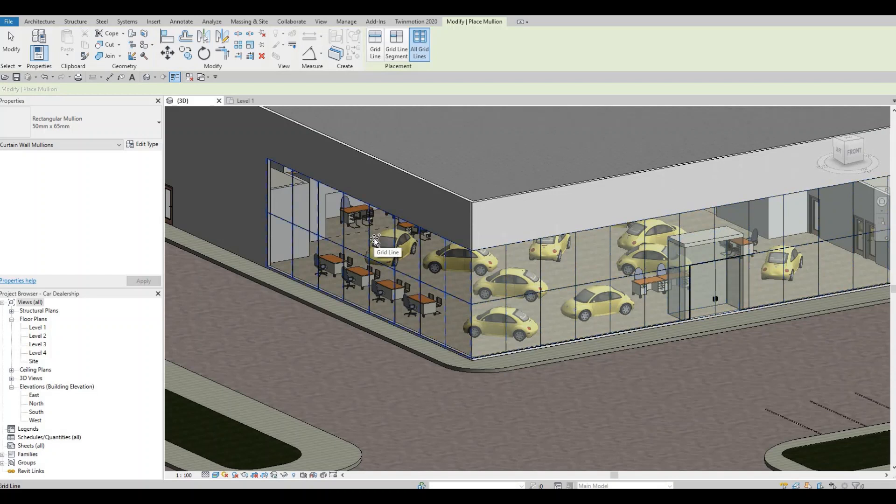
left_click(388, 245)
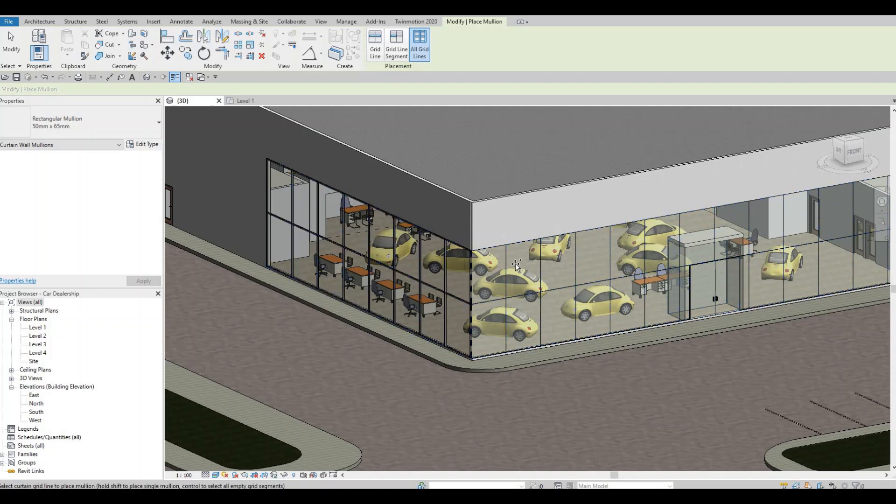
- Add mullions to all grid lines of the western showroom's south curtain wall and check them around the entrance doors
left_click(577, 264)
scroll(578, 264, "down", 2)
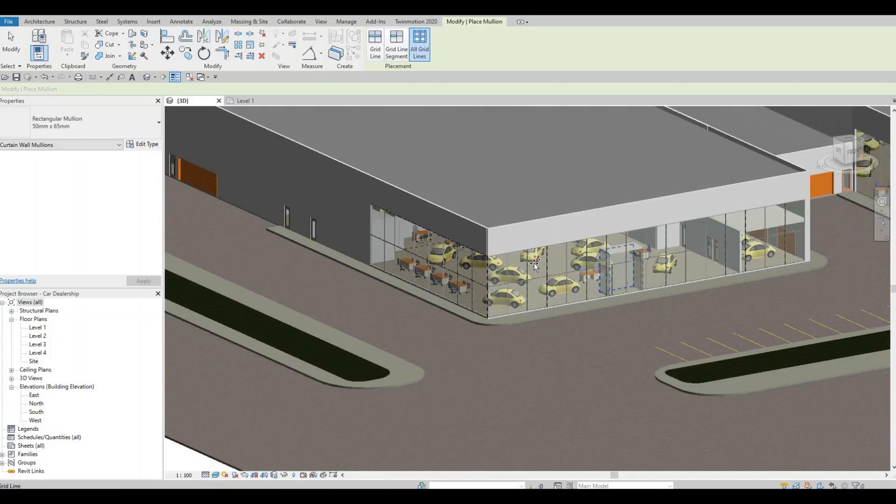
scroll(654, 261, "up", 3)
scroll(653, 408, "up", 2)
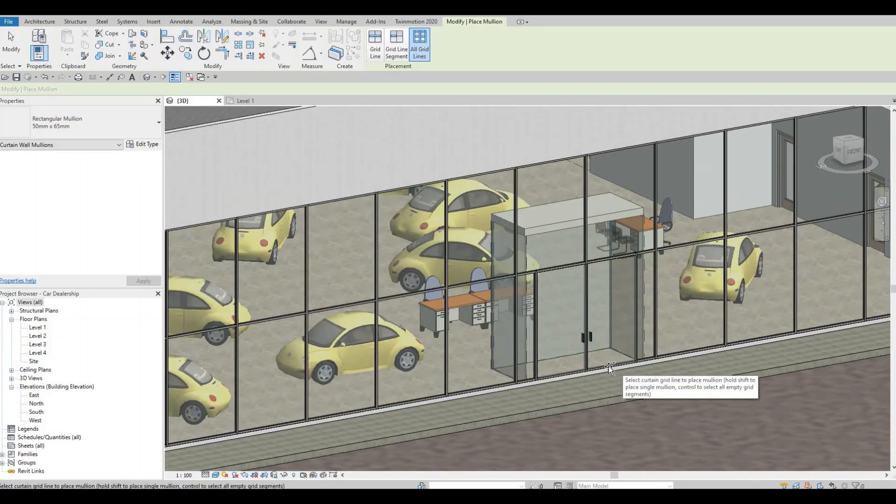
scroll(579, 371, "down", 4)
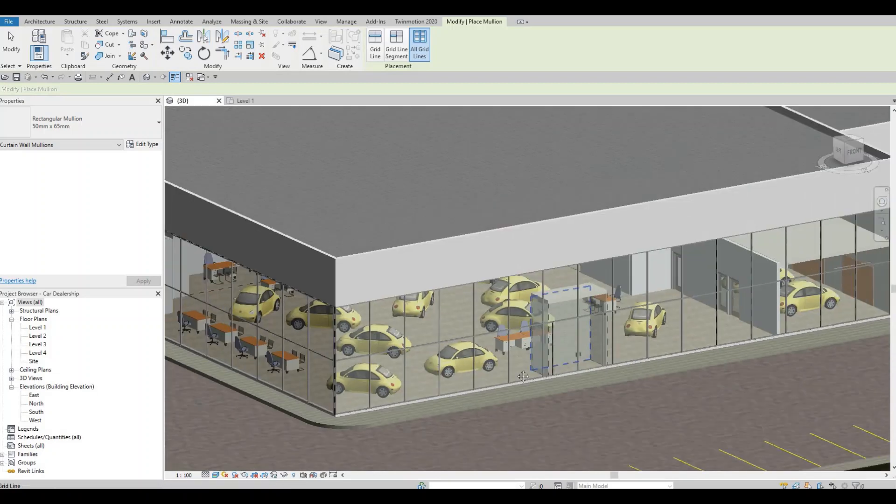
- Place mullions on all grid lines of the eastern showroom's west and south curtain walls
middle_click_drag(737, 330, 518, 355)
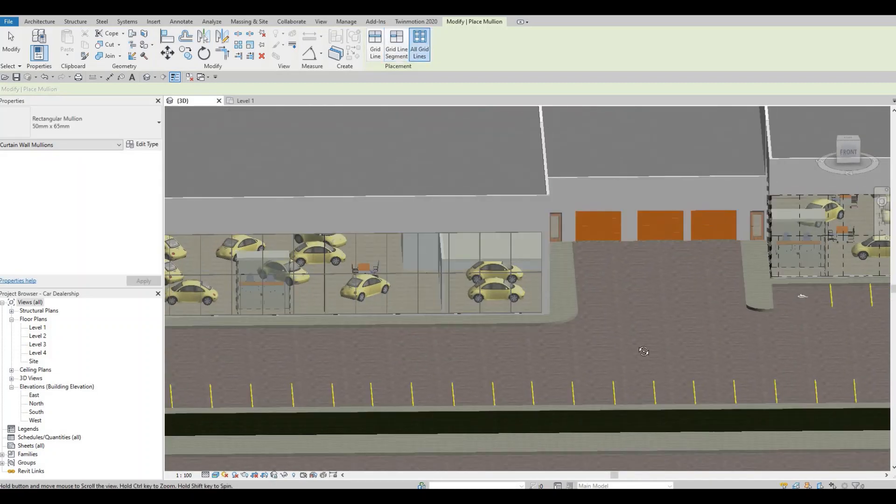
middle_click_drag(644, 352, 728, 327, "shift")
scroll(597, 258, "up", 2)
left_click(595, 257)
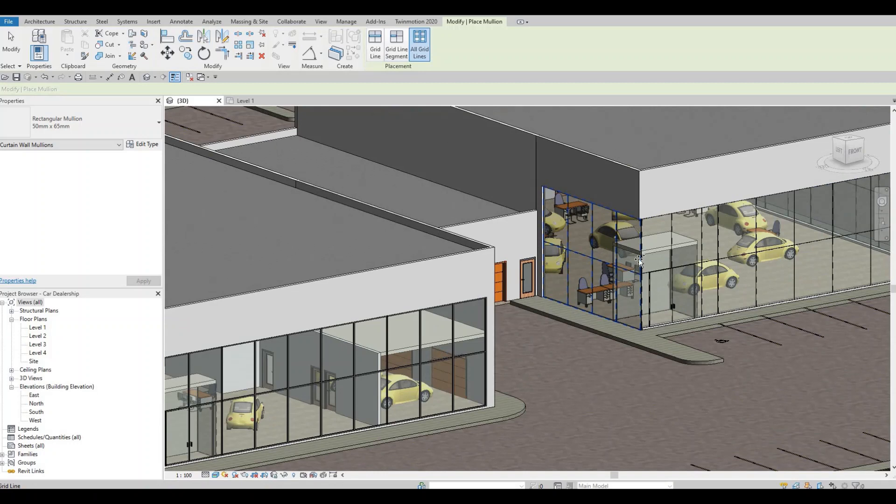
left_click(659, 309)
- Try adding mullions at the eastern showroom's southeast corner and undo the last placement
scroll(668, 306, "down", 1)
middle_click_drag(672, 304, 491, 326)
middle_click_drag(673, 348, 528, 362, "shift")
middle_click_drag(696, 370, 650, 371, "shift")
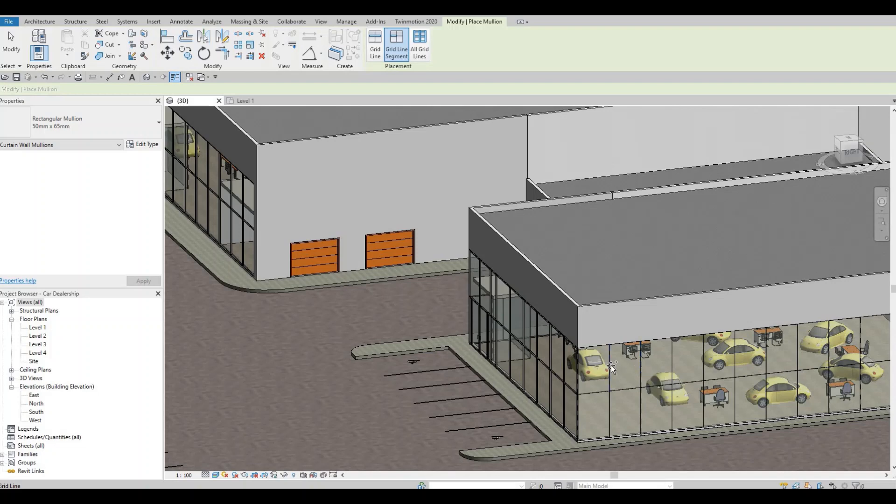
scroll(589, 352, "down", 2)
scroll(596, 352, "up", 4)
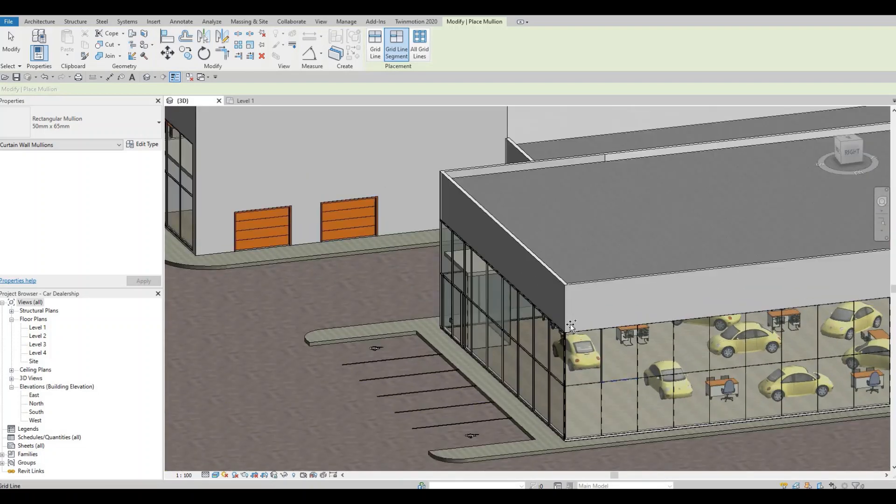
middle_click_drag(586, 345, 582, 339, "shift")
middle_click_drag(663, 327, 742, 317, "shift")
key("ctrl+z")
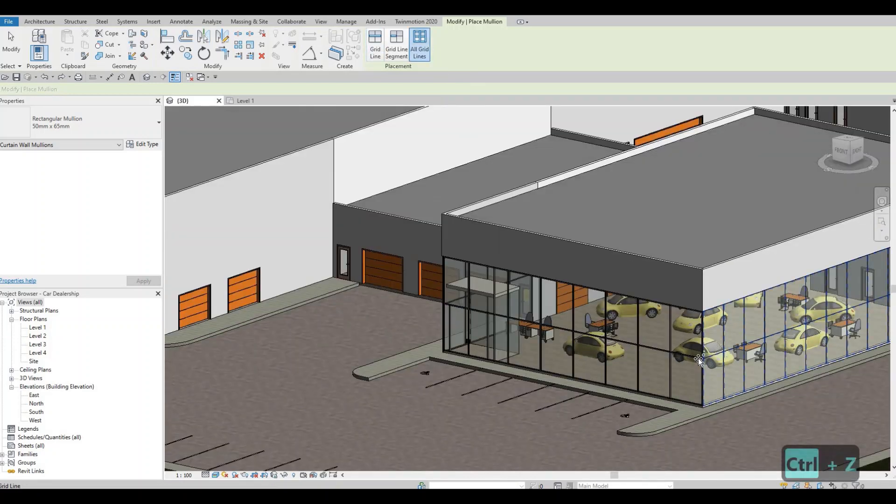
- Place mullions on all grid lines of the eastern showroom's east curtain wall
scroll(700, 357, "up", 5)
scroll(560, 343, "down", 5)
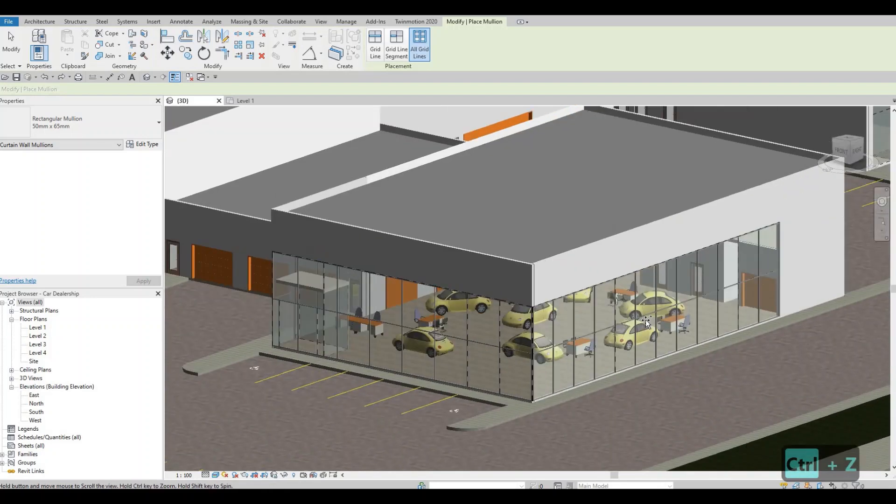
middle_click_drag(646, 321, 437, 327)
scroll(716, 285, "down", 2)
middle_click_drag(840, 201, 802, 190, "shift")
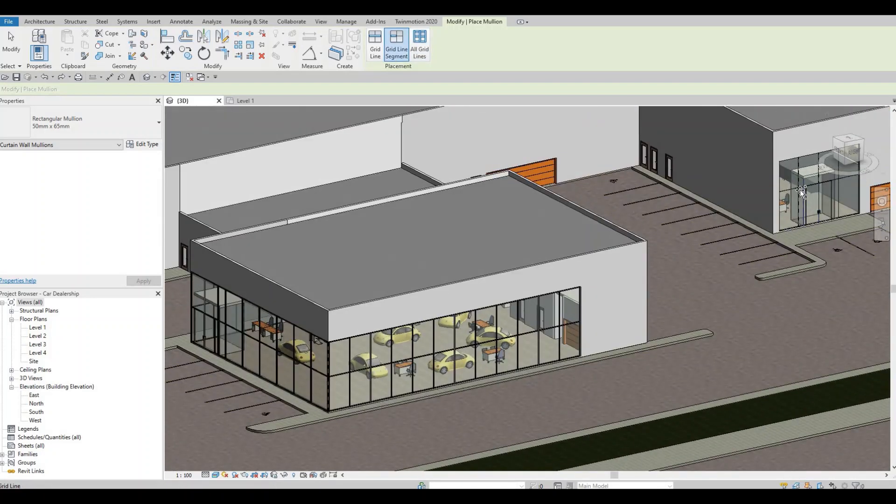
- Fill all grid lines of the rear building's east entrance curtain wall with 50mm x 65mm rectangular mullions
left_click(800, 193)
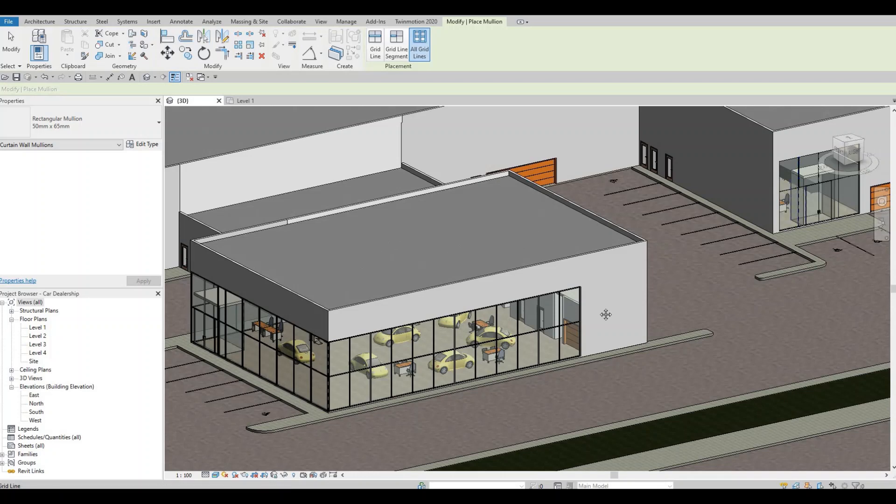
scroll(616, 255, "up", 6)
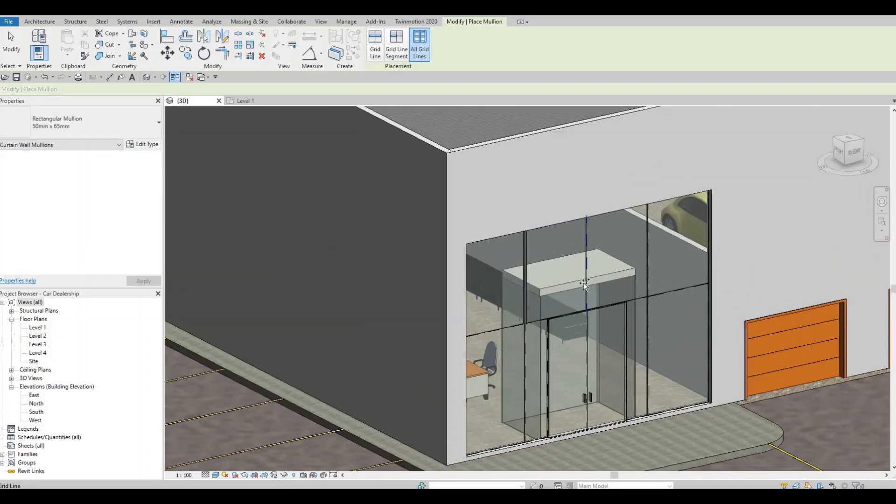
left_click(427, 54)
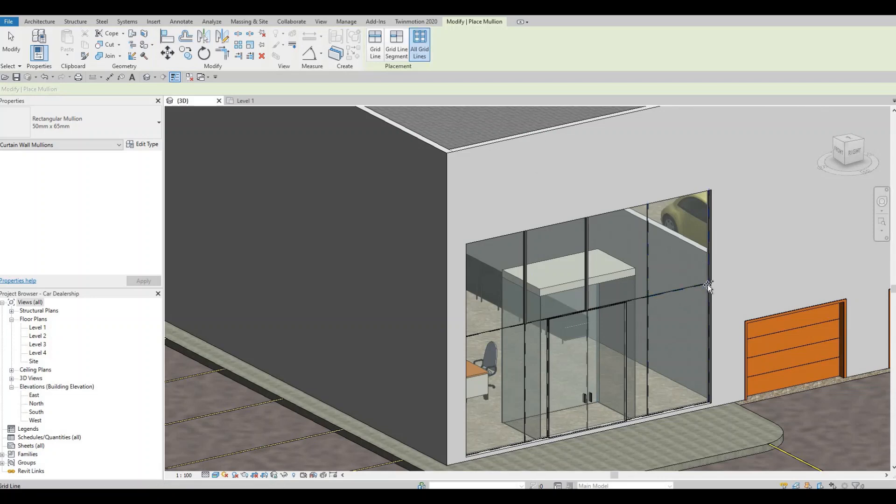
key("Tab")
key("Escape")
key("Escape")
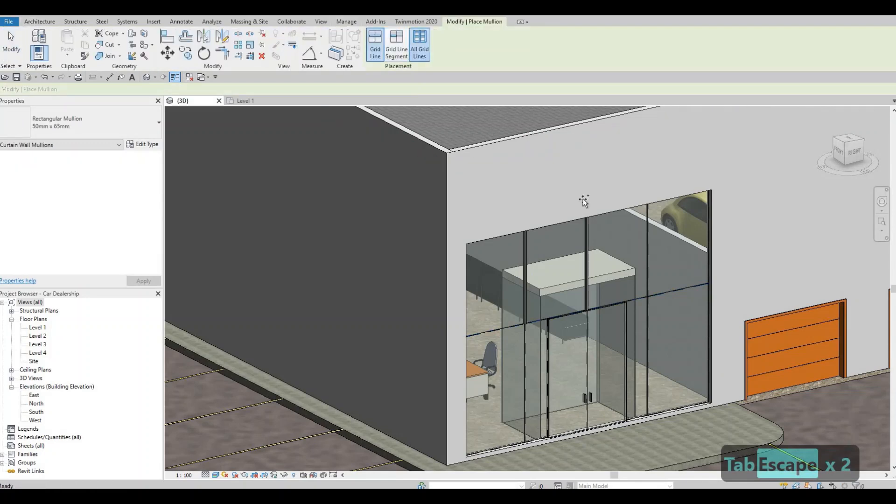
left_click(590, 276)
key("Escape")
key("Escape")
- Try deleting the upper vertical mullions above and beside the rear building's glass entrance doors, undoing each deletion
left_click(587, 274)
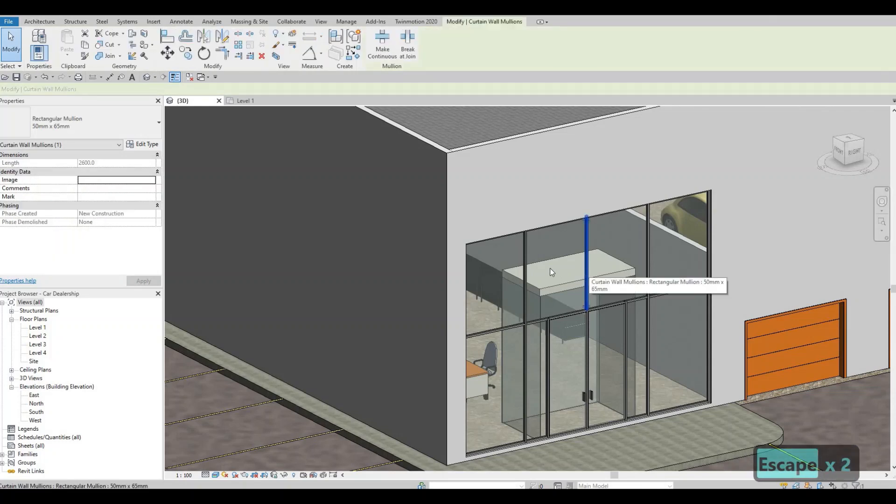
key("Delete")
key("ctrl+z")
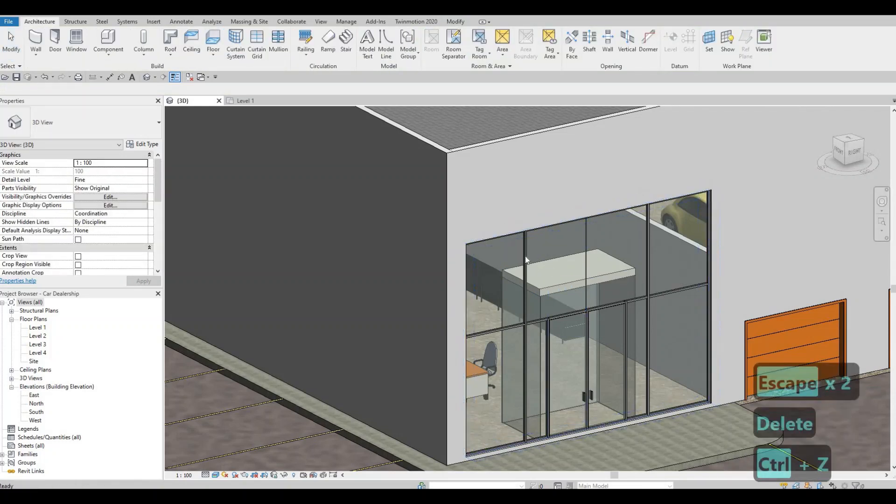
key("Escape")
key("Escape")
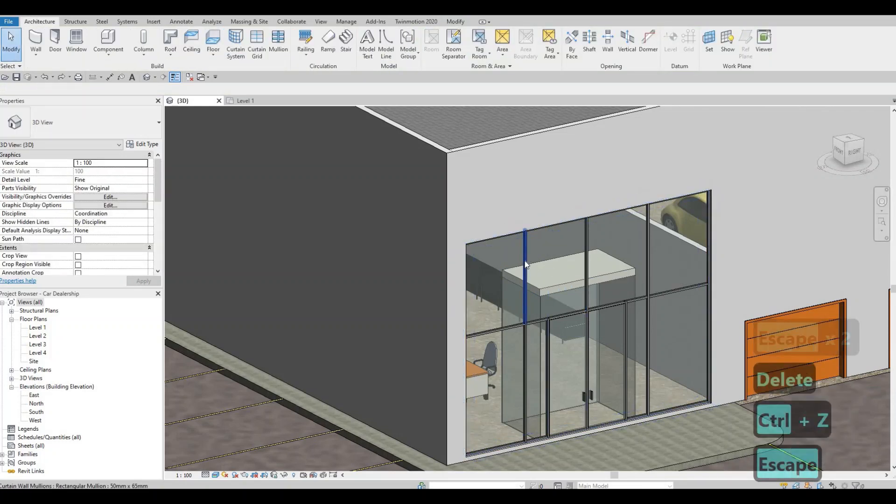
left_click(527, 270)
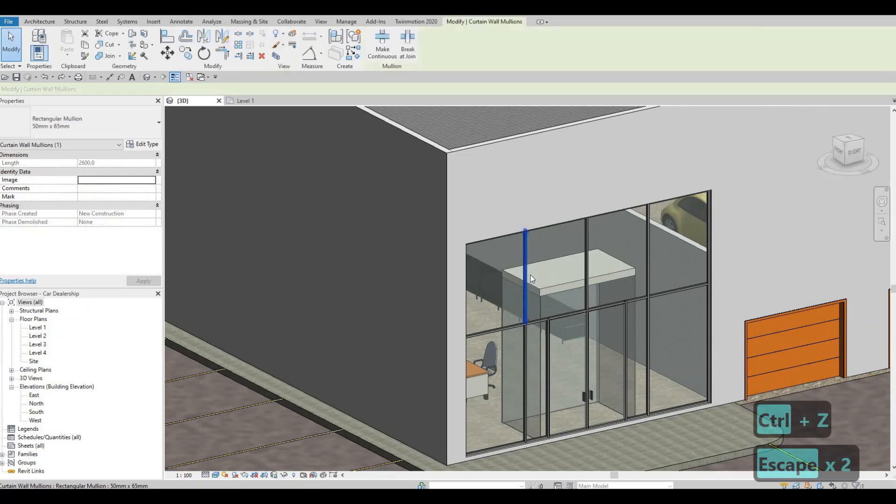
key("Delete")
key("ctrl+z")
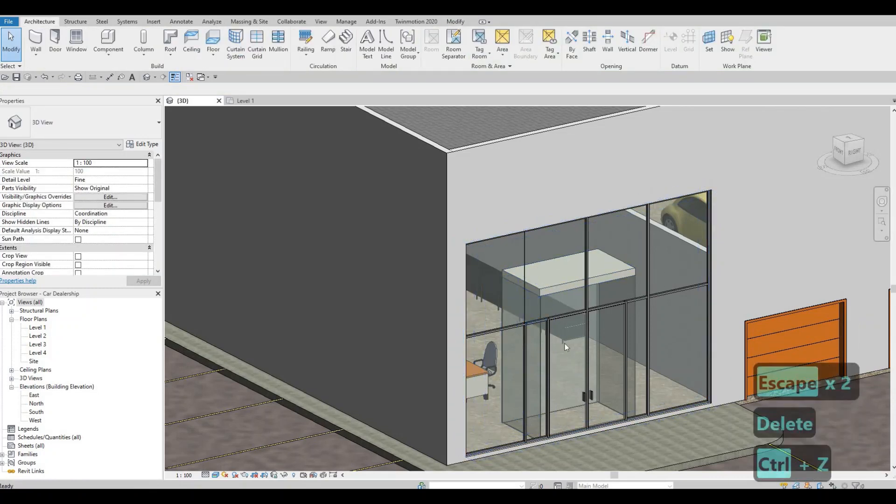
key("Escape")
- Delete the bottom mullion beneath the left glass leaf of the rear building's entrance doors
scroll(581, 434, "up", 3)
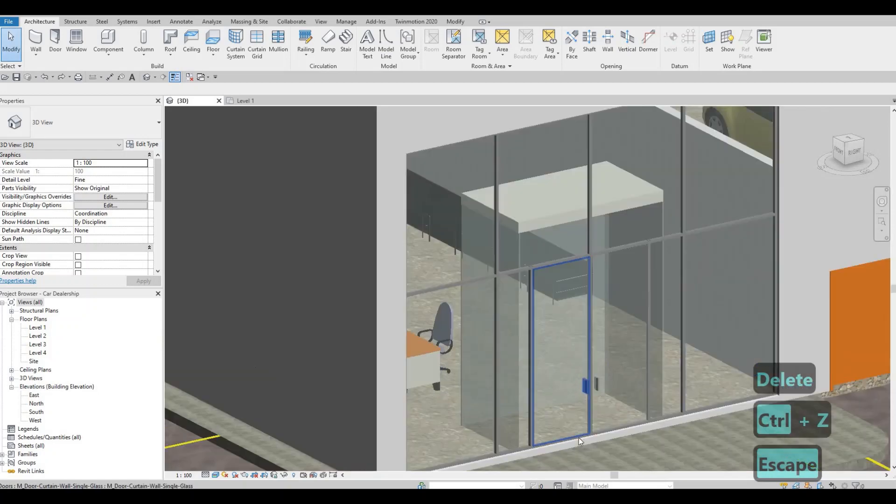
key("Tab")
key("Tab")
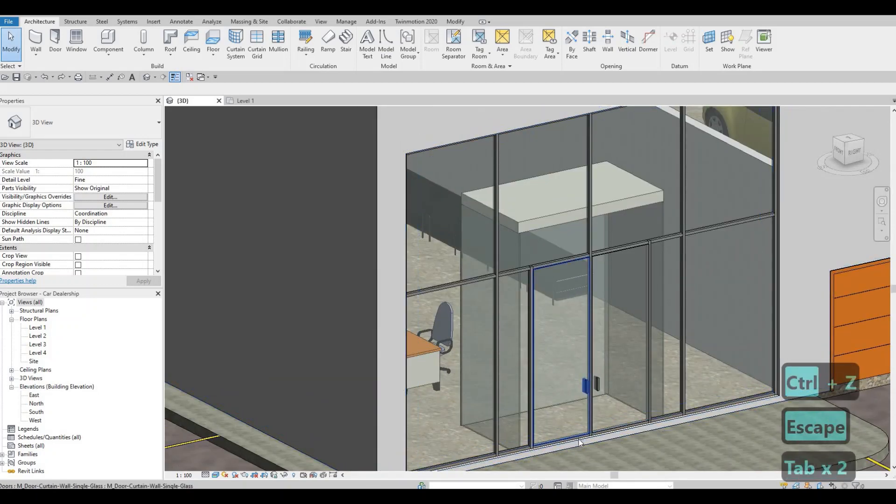
key("Tab")
key("Tab")
scroll(581, 443, "up", 4)
key("Tab")
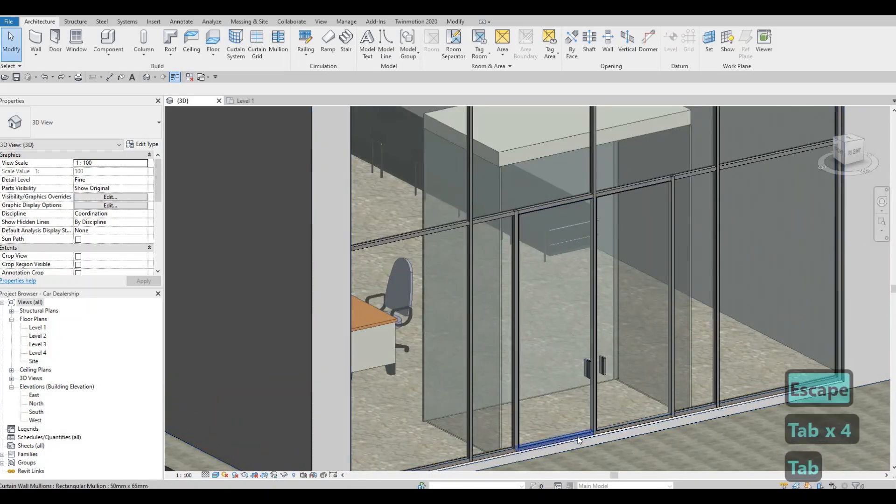
left_click(579, 440)
key("Delete")
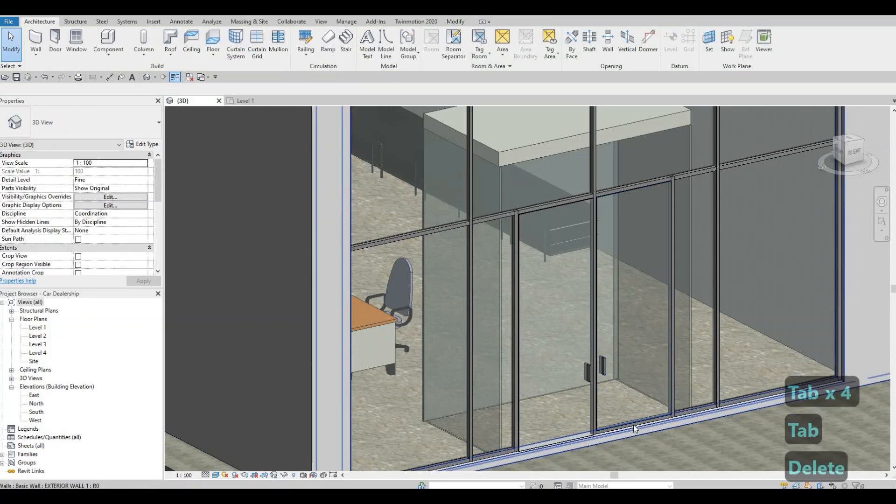
- Select the bottom mullion beneath the right glass leaf of the entrance doors
key("Tab")
key("Tab")
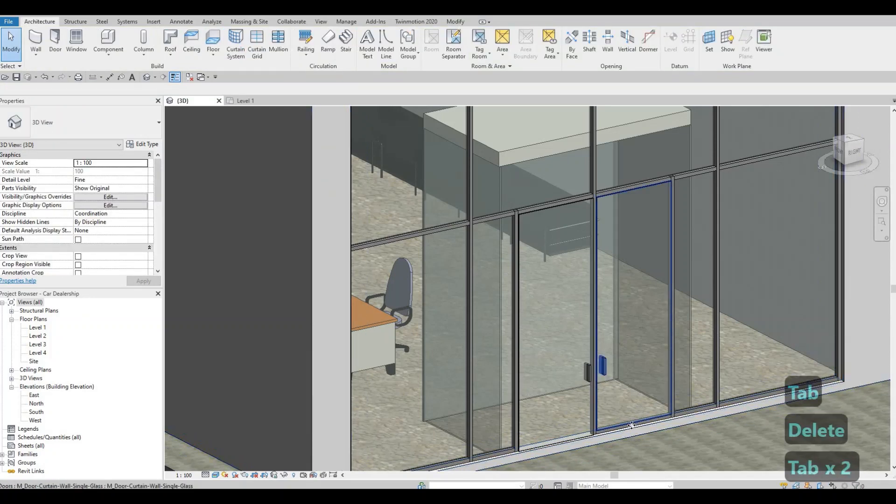
left_click(631, 432)
key("Escape")
key("Escape")
scroll(621, 434, "up", 5)
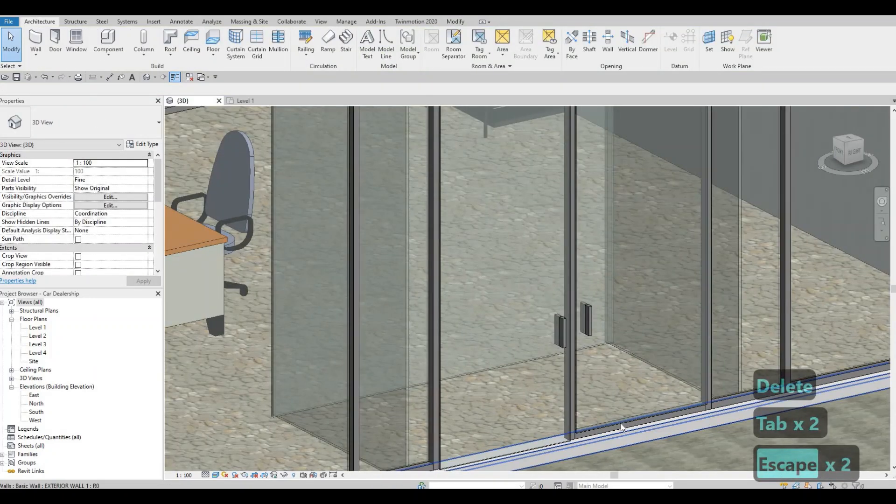
key("Tab")
key("Tab")
key("Tab")
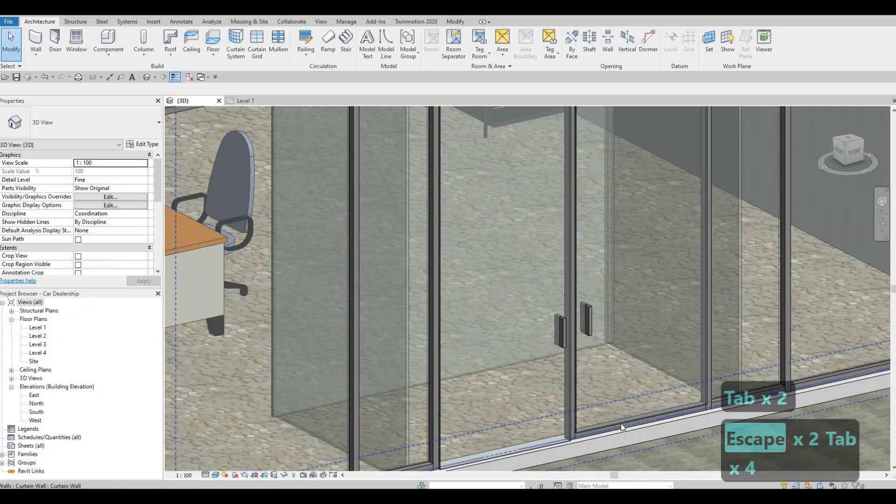
key("Tab")
left_click(622, 426)
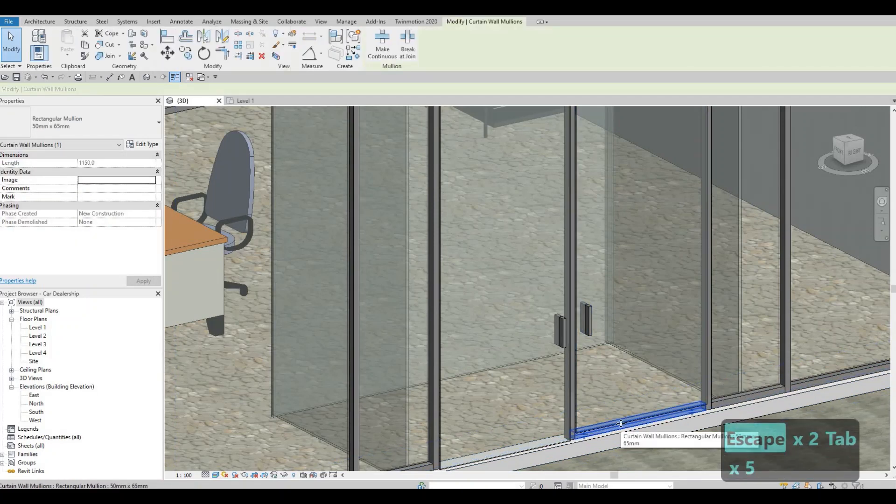
- Set the Offset type parameter of the entrance's M_Door-Curtain-Wall-Single-Glass door to 0
scroll(590, 346, "down", 2)
scroll(592, 344, "up", 2)
key("Escape")
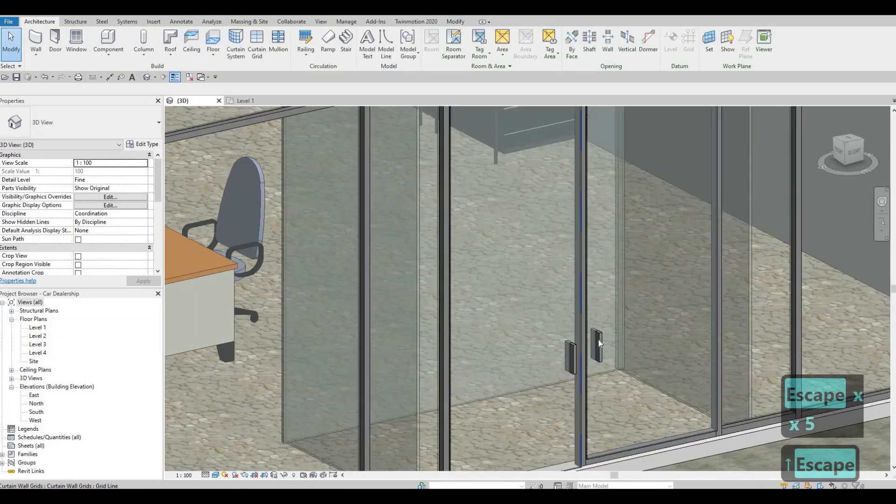
left_click(598, 341)
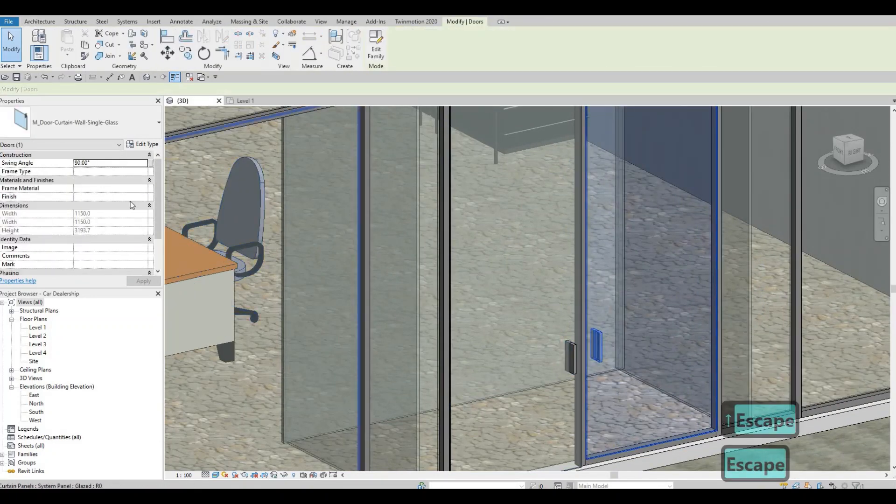
scroll(133, 187, "down", 2)
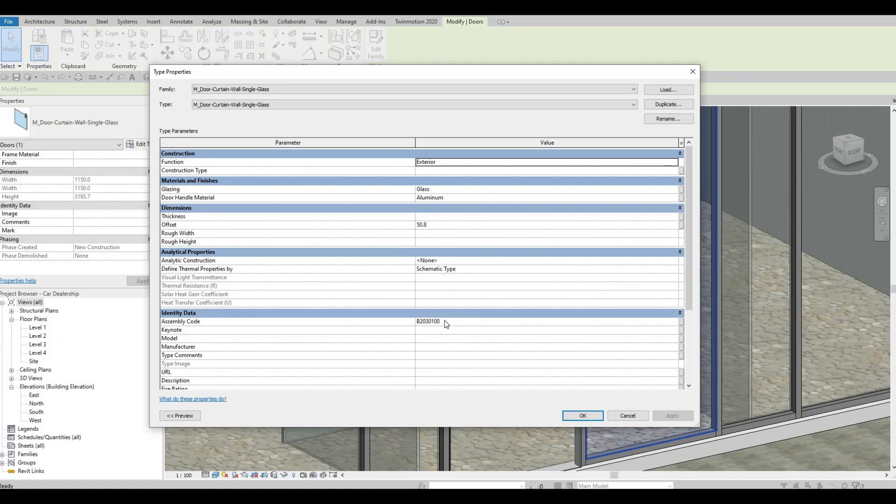
key("F1")
key("F1")
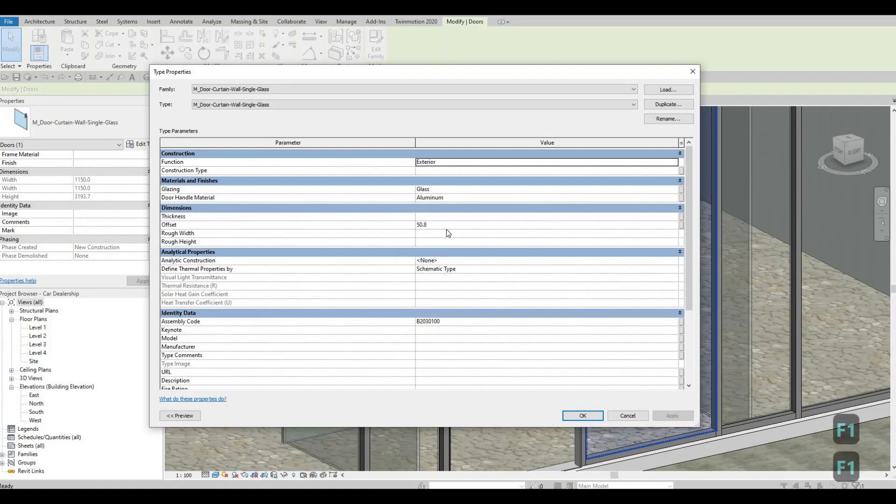
left_click(446, 229)
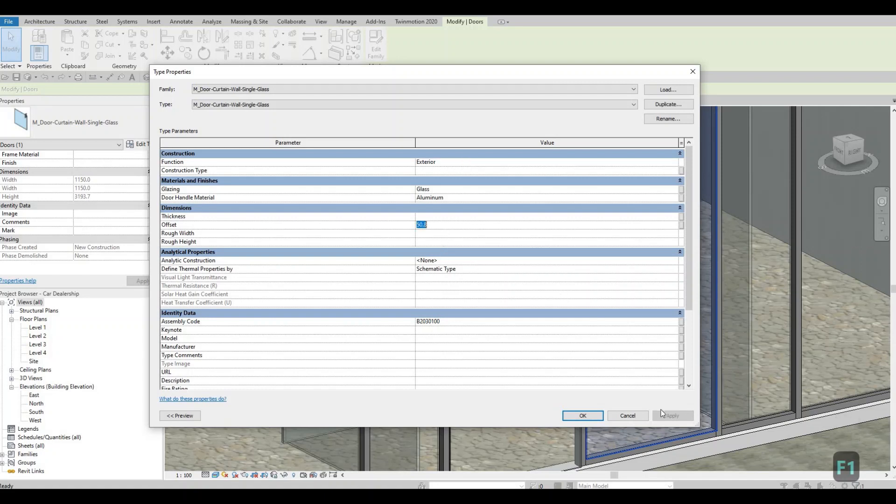
type("0")
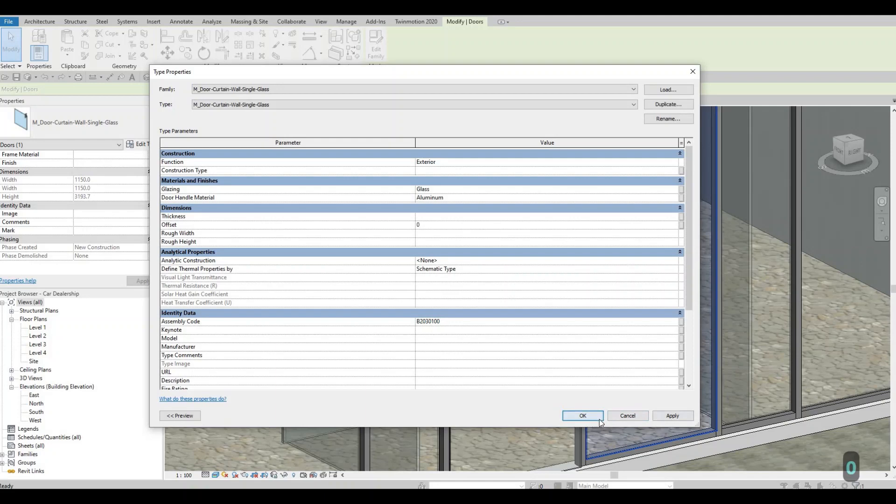
left_click(599, 419)
scroll(587, 366, "down", 2)
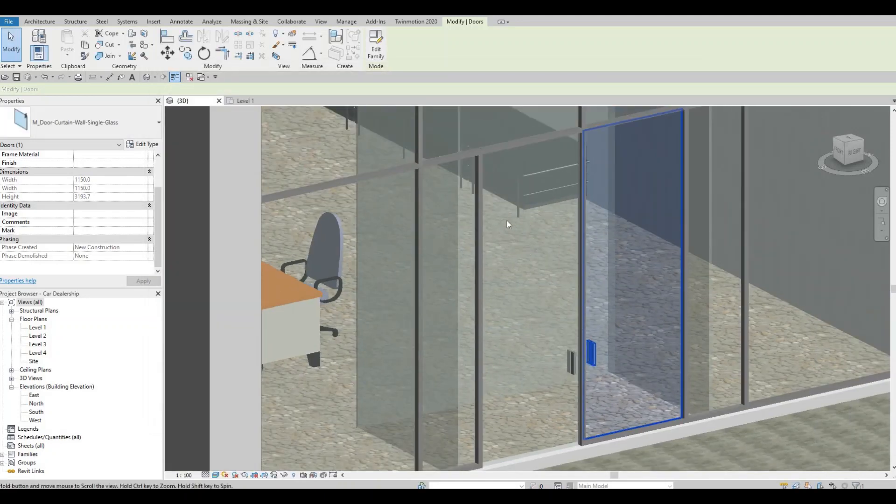
scroll(509, 215, "down", 1)
key("Escape")
key("Escape")
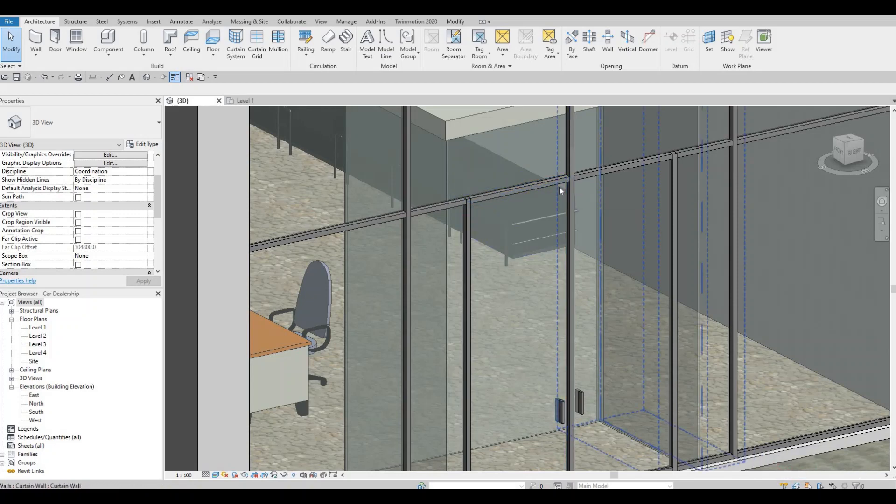
middle_click_drag(579, 219, 556, 218, "shift")
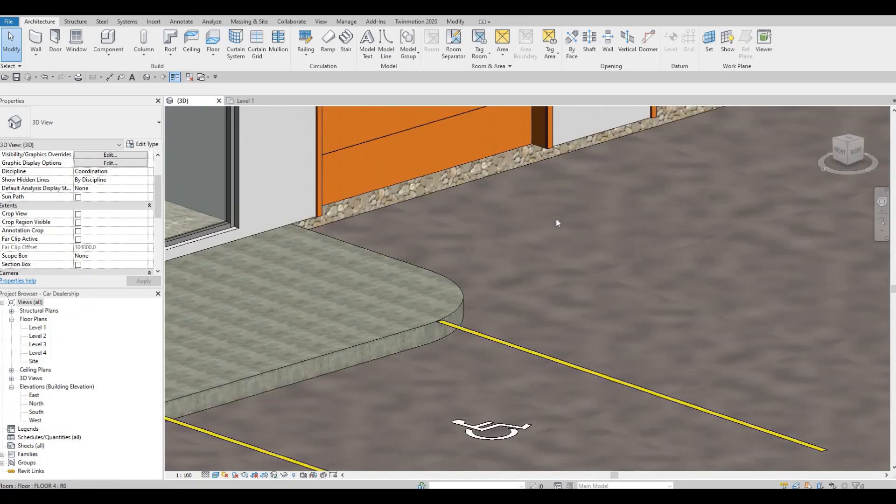
scroll(556, 218, "down", 4)
scroll(310, 289, "up", 4)
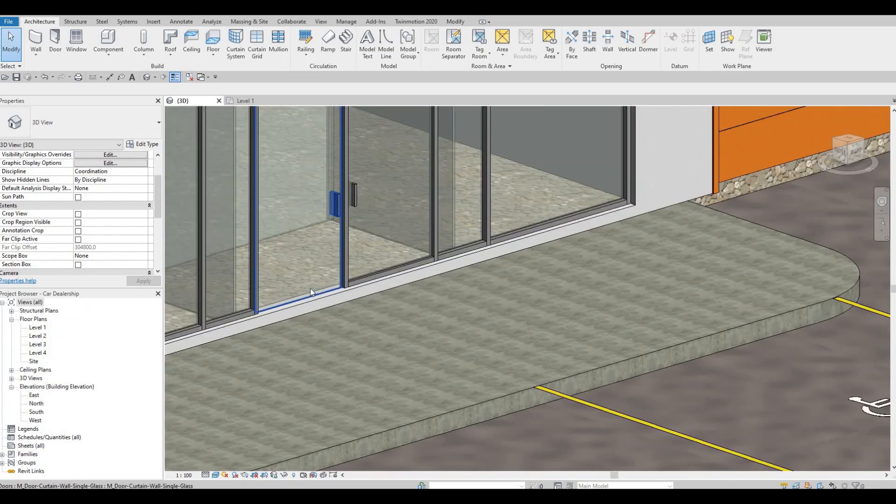
left_click(310, 288)
left_click(143, 144)
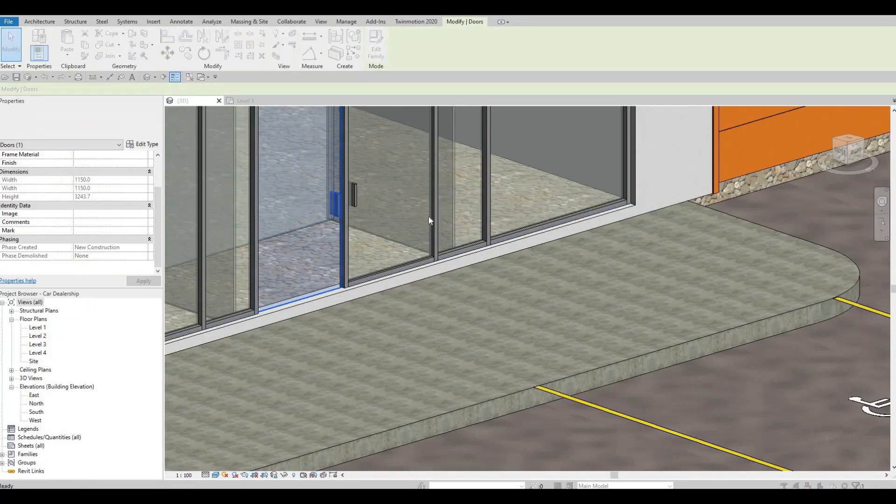
key("Escape")
key("Escape")
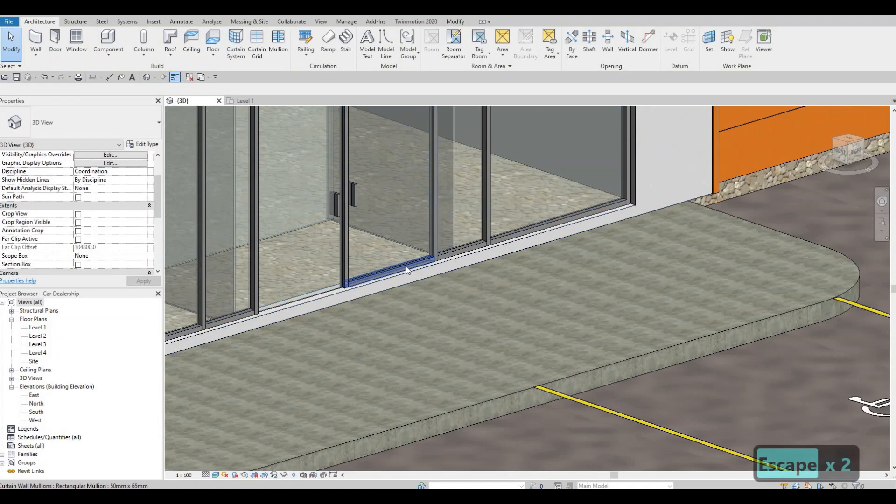
- Delete the bottom mullion beneath the right glass leaf of the east entrance doors
left_click(407, 270)
key("Delete")
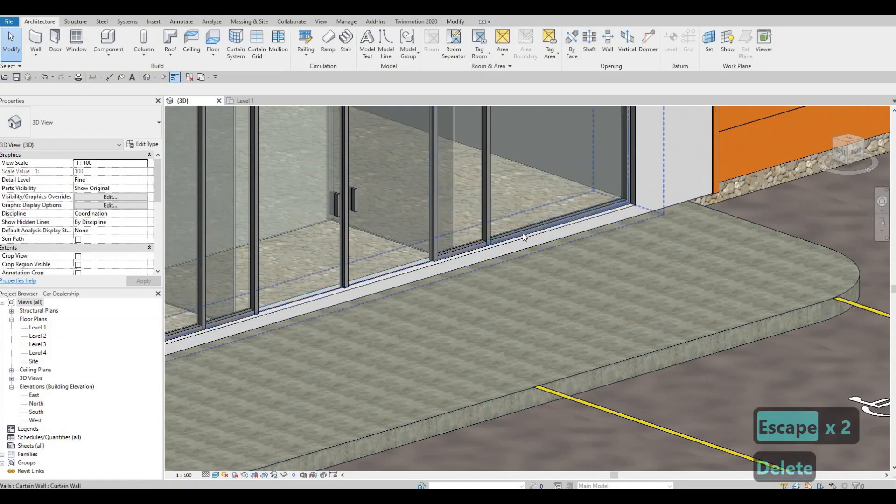
scroll(517, 234, "down", 4)
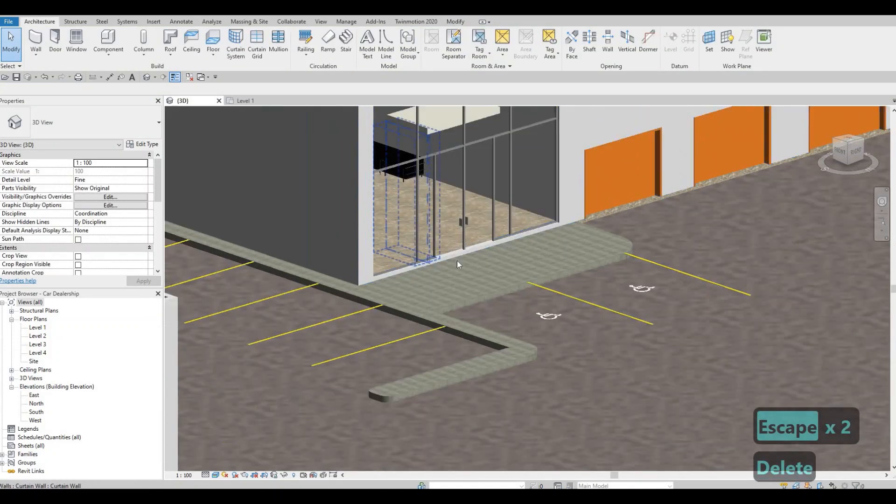
- Delete the bottom mullions beneath both glass entrance door leaves on the smaller showroom's front curtain wall
scroll(458, 265, "down", 2)
middle_click_drag(296, 255, 421, 223)
scroll(421, 223, "down", 1)
middle_click_drag(245, 427, 523, 239)
middle_click_drag(242, 347, 484, 251)
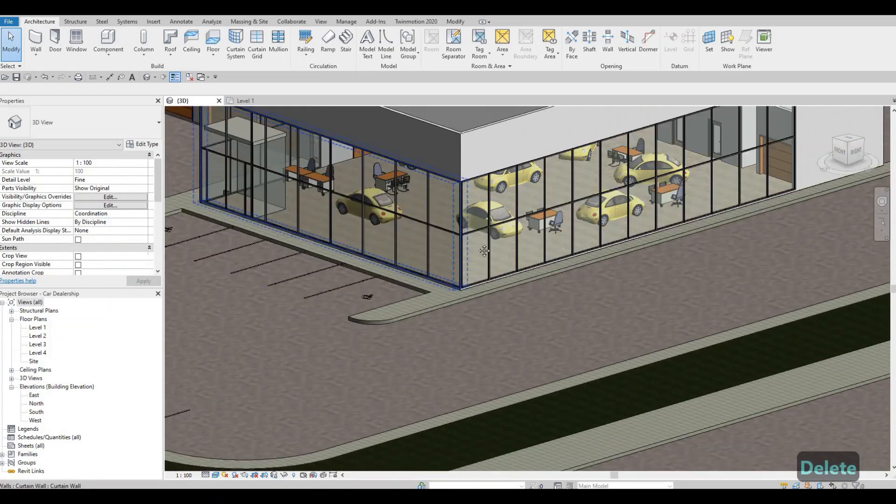
scroll(484, 251, "up", 2)
middle_click_drag(330, 256, 500, 250)
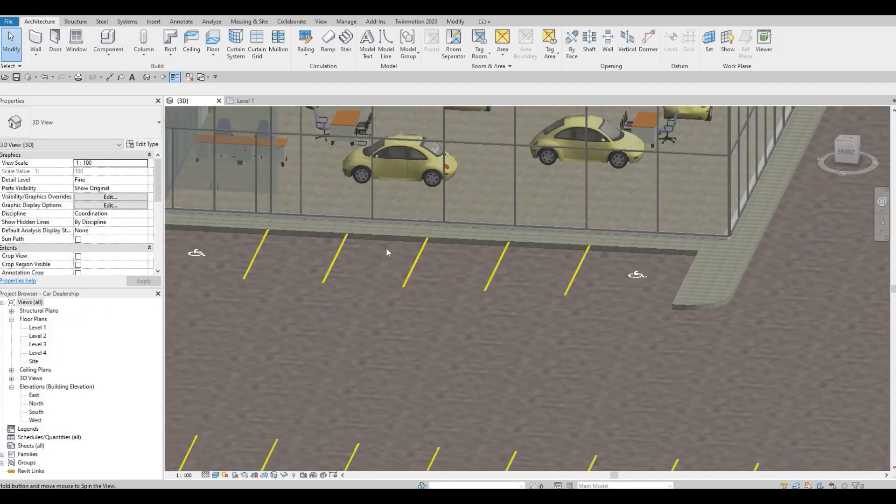
middle_click_drag(387, 252, 460, 236, "shift")
scroll(372, 235, "down", 1)
middle_click_drag(372, 235, 475, 265)
scroll(384, 269, "up", 3)
middle_click_drag(385, 268, 481, 336)
scroll(481, 338, "up", 1)
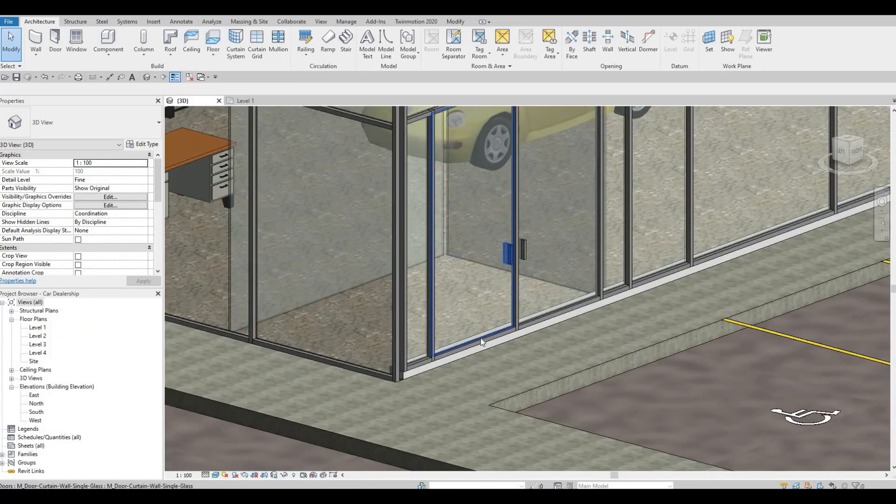
key("Tab")
left_click(481, 340)
key("Delete")
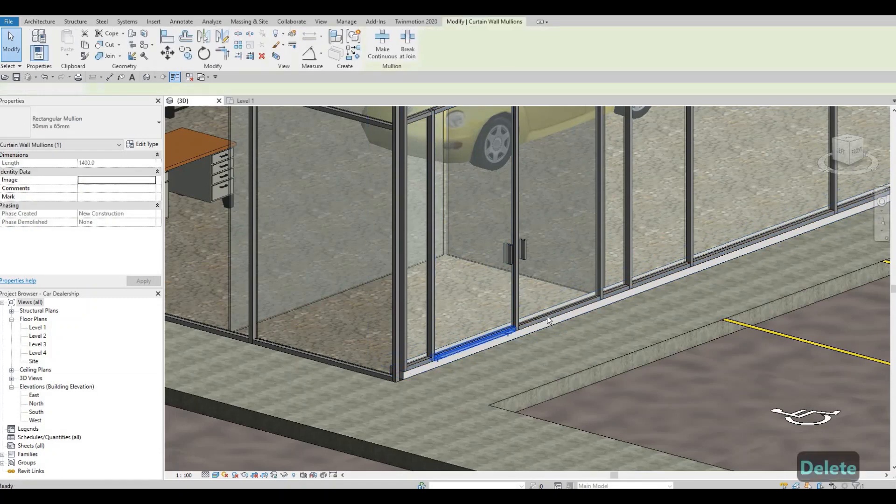
left_click(548, 319)
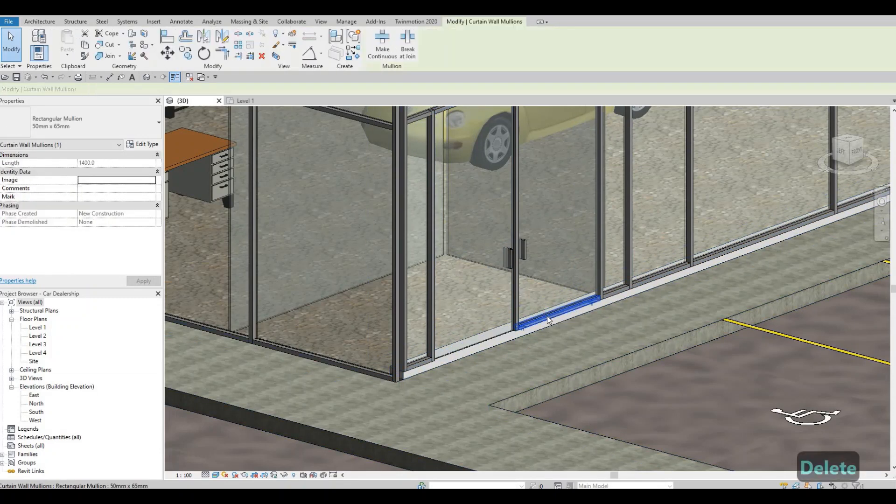
key("Delete")
scroll(522, 292, "down", 5)
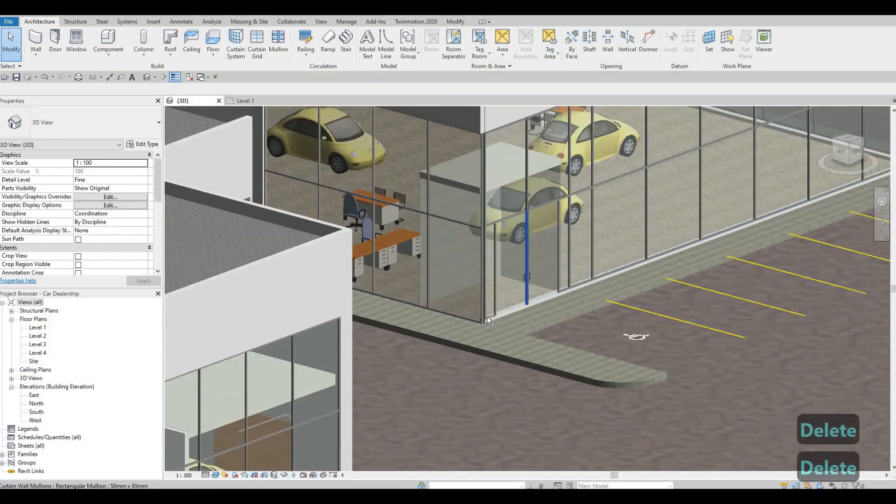
- Delete the bottom mullions beneath both glass entrance door leaves on the larger showroom's front curtain wall
middle_click_drag(537, 313, 598, 307, "shift")
scroll(598, 312, "down", 3)
middle_click_drag(471, 327, 596, 343, "shift")
middle_click_drag(397, 399, 635, 360)
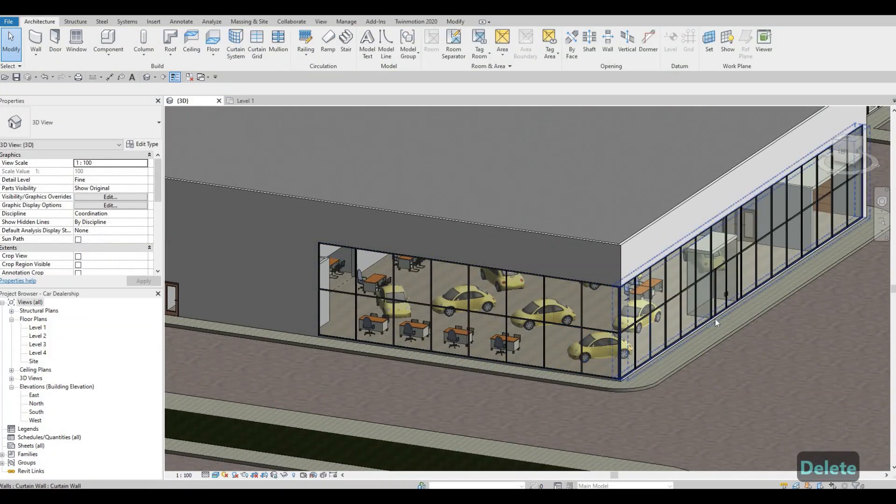
scroll(692, 325, "up", 6)
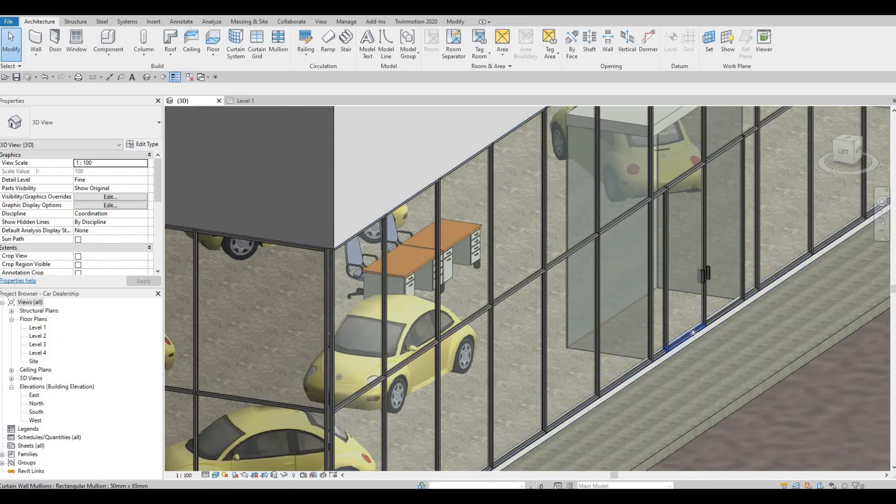
left_click(694, 332)
key("Delete")
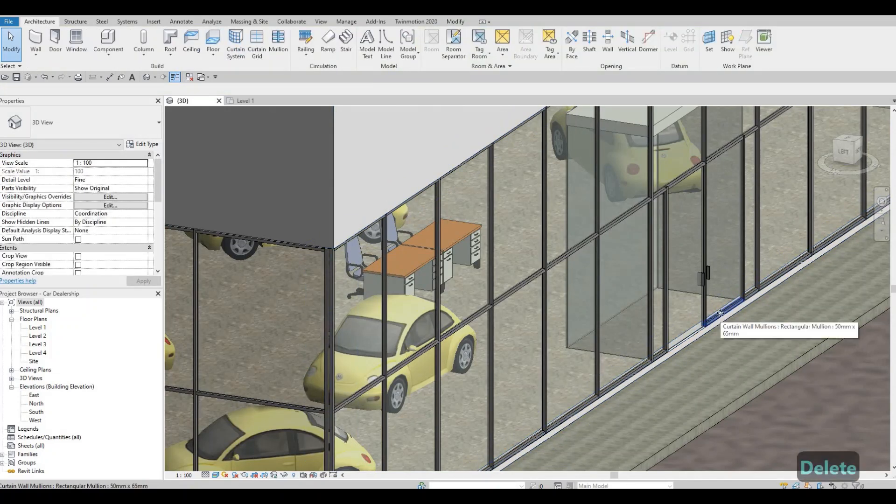
left_click(703, 328)
key("Delete")
scroll(556, 321, "down", 5)
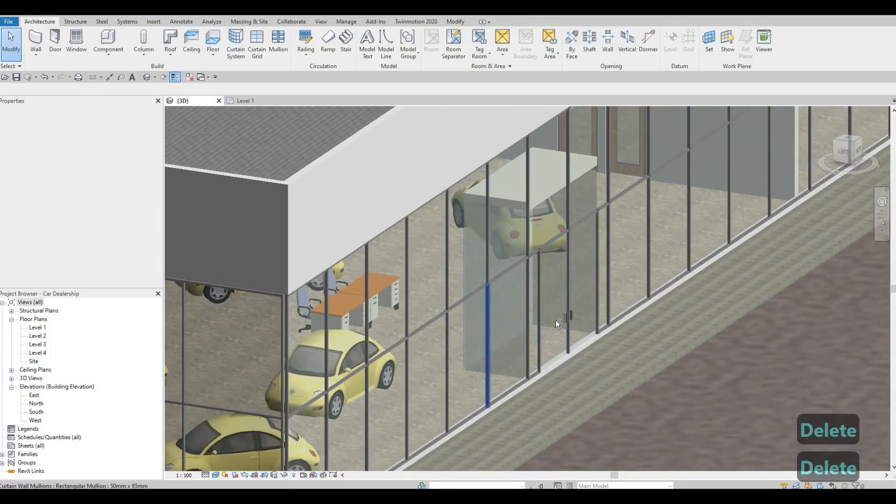
key("Escape")
- Edit the boundary of the FLOOR 4 site pavement, moving its rear edge outward past the planted area and kerb
scroll(481, 290, "up", 4)
scroll(483, 290, "down", 5)
middle_click_drag(483, 291, 525, 343, "shift")
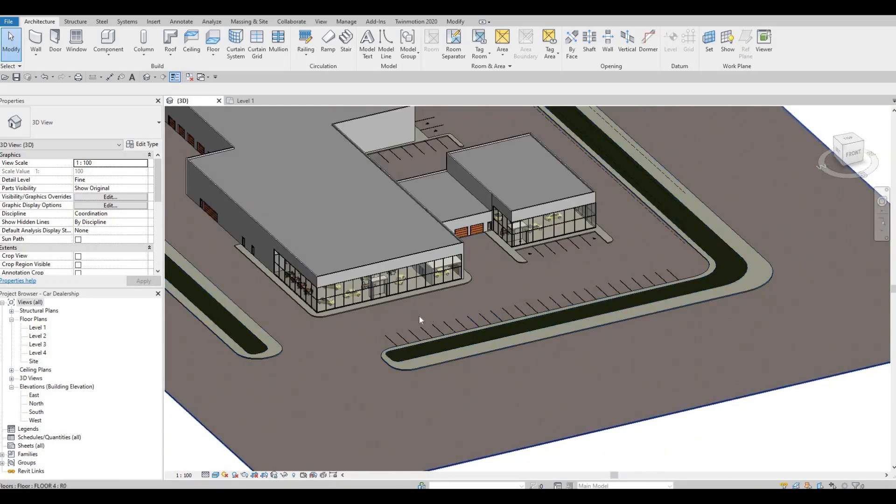
middle_click_drag(522, 263, 502, 258, "shift")
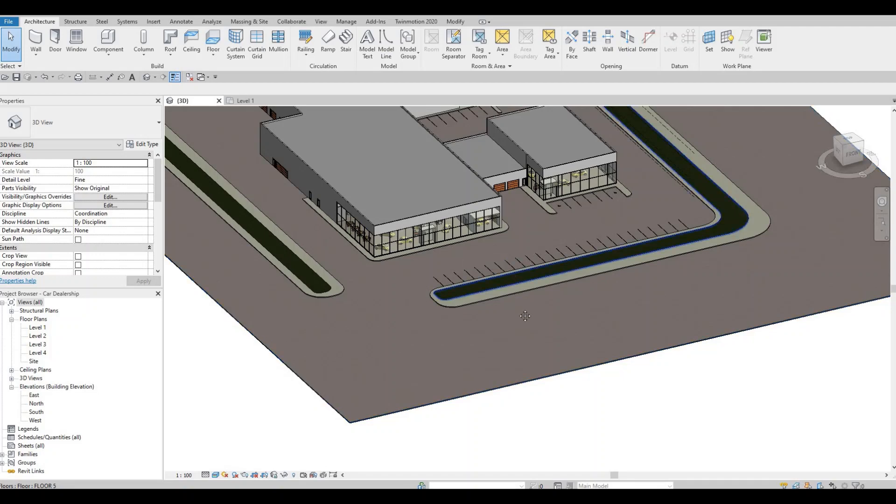
scroll(542, 341, "down", 3)
middle_click_drag(557, 345, 297, 427, "shift")
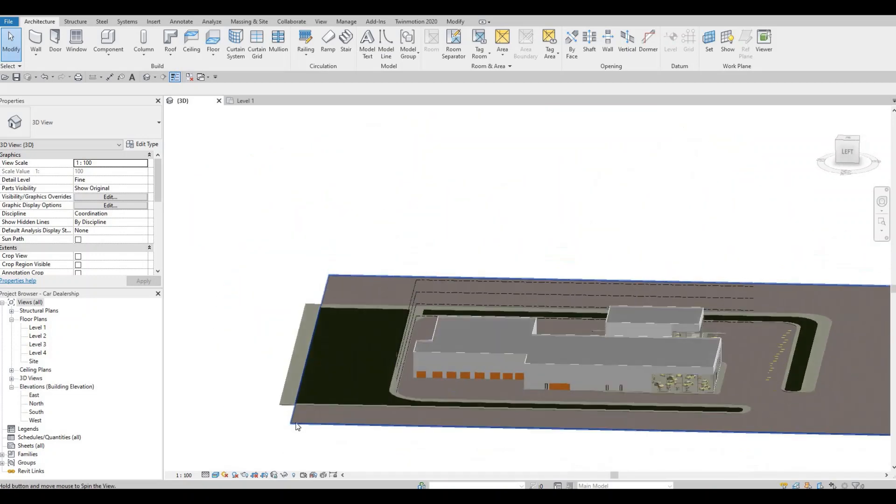
left_click(297, 425)
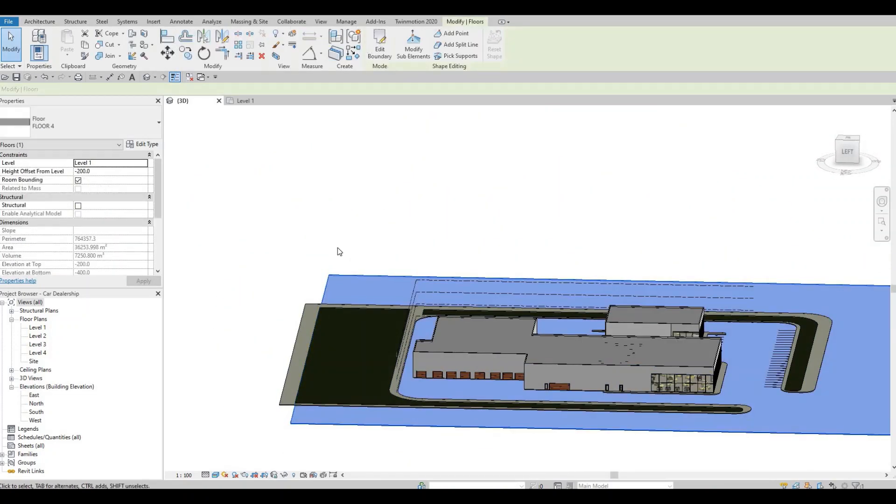
left_click(379, 44)
left_click(286, 283)
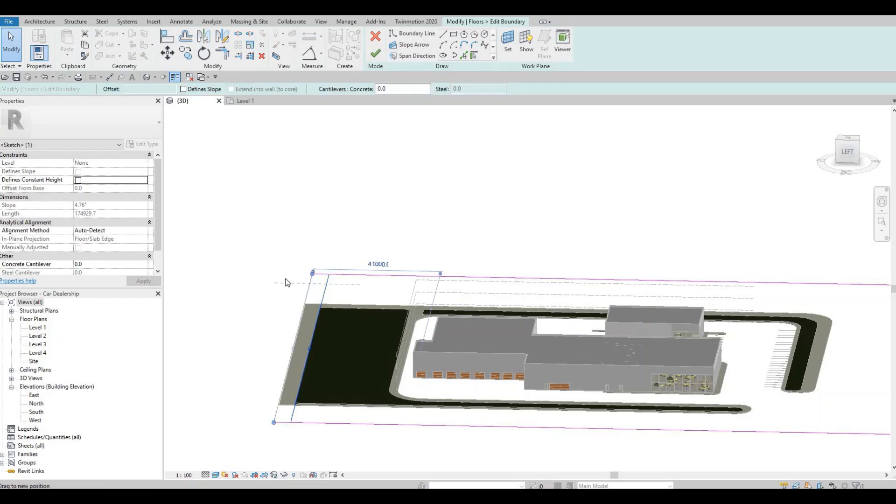
left_click_drag(286, 283, 261, 284)
left_click(376, 52)
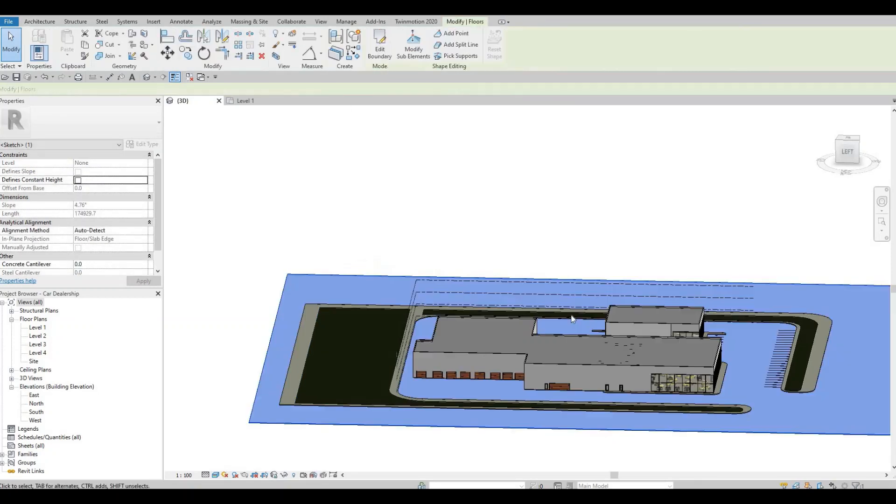
middle_click_drag(299, 164, 252, 178, "shift")
key("Escape")
- Edit the FLOOR 4 site pavement's boundary again, moving its front and west edges outward
middle_click_drag(775, 383, 415, 203)
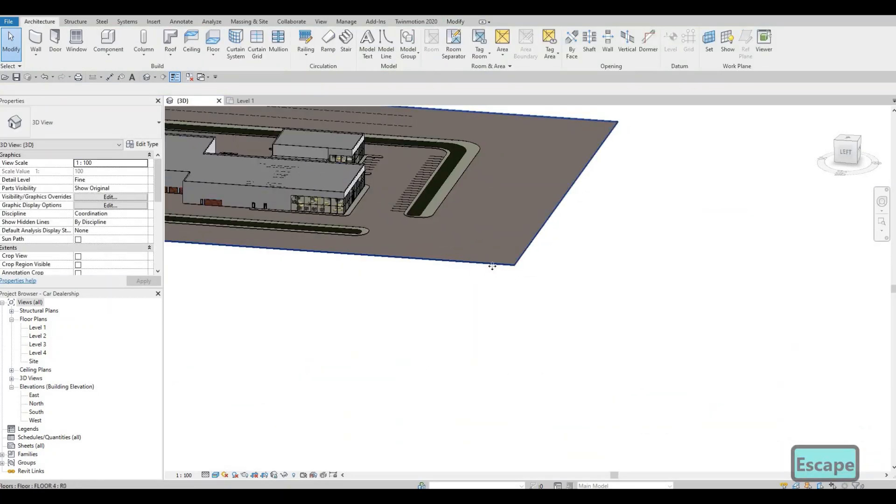
left_click(493, 267)
left_click(379, 44)
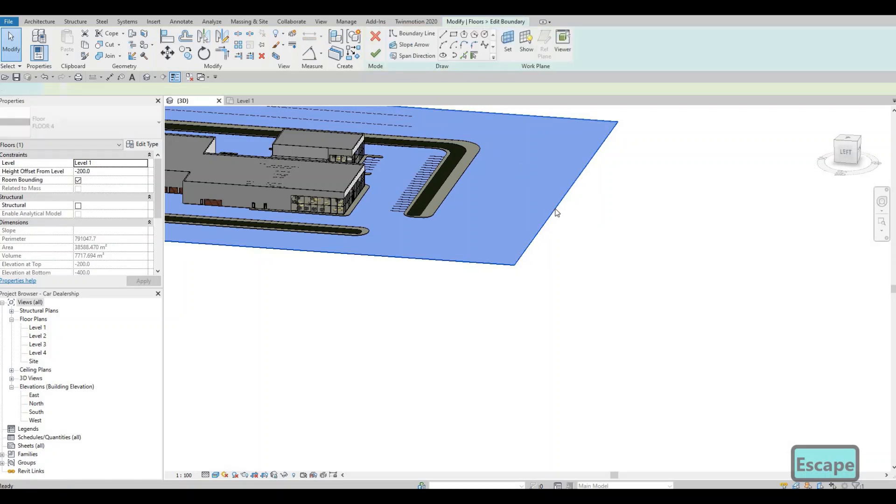
left_click(401, 259)
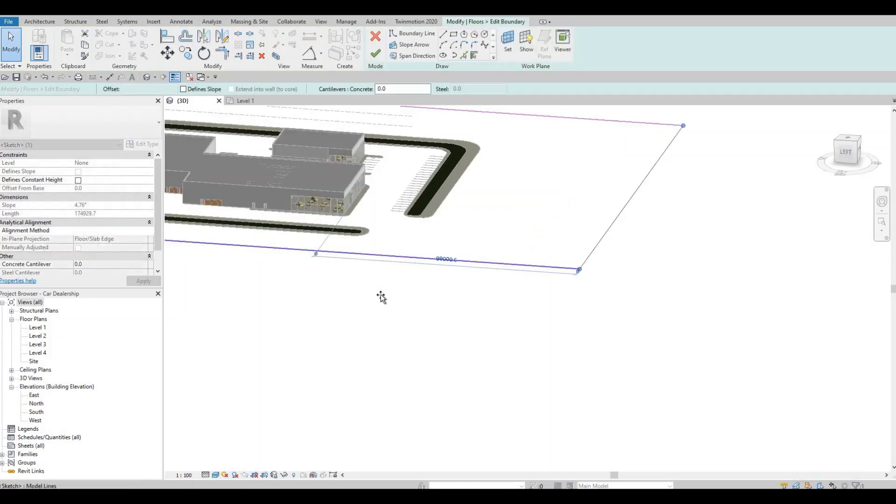
left_click_drag(380, 295, 381, 293)
left_click(375, 54)
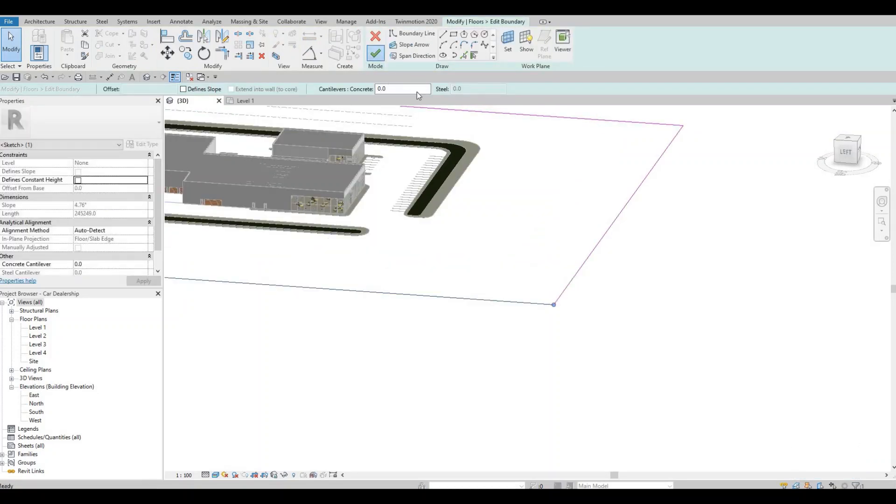
key("Escape")
key("Escape")
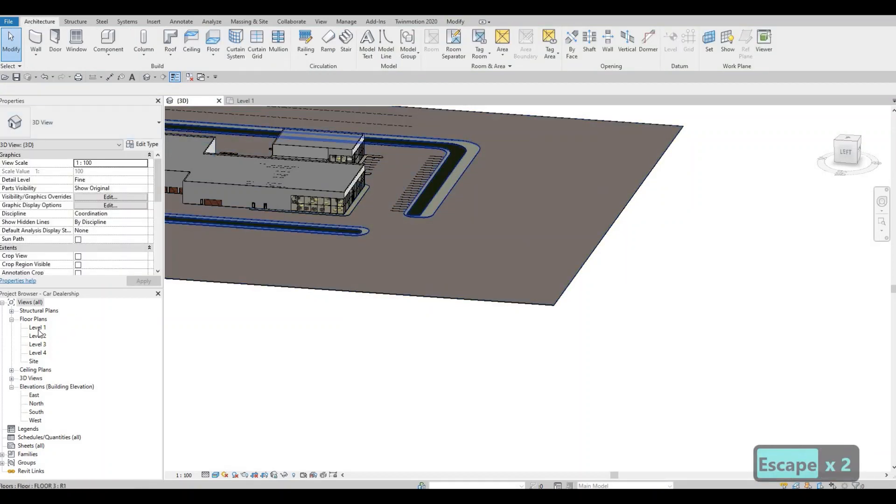
- Open the Level 1 floor plan and select the FLOOR 3 kerb floor bordering the planted strips
left_click(246, 101)
scroll(358, 230, "down", 2)
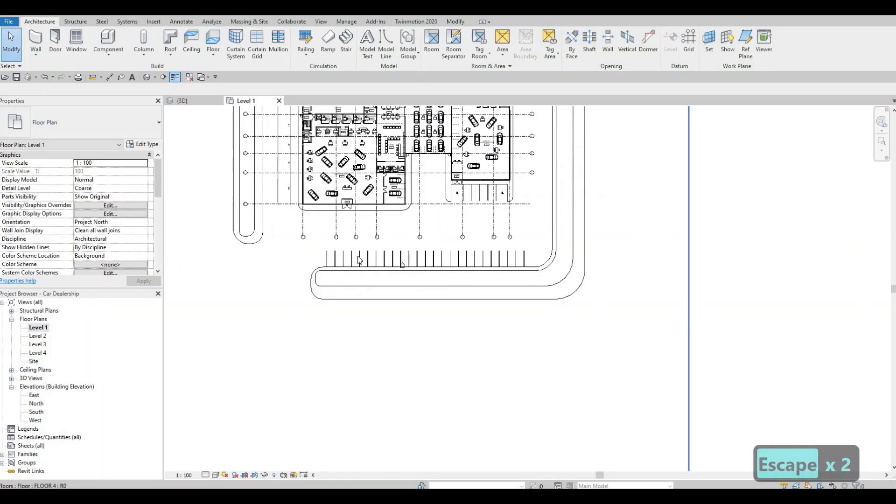
middle_click_drag(360, 258, 349, 254)
key("Escape")
left_click(333, 271)
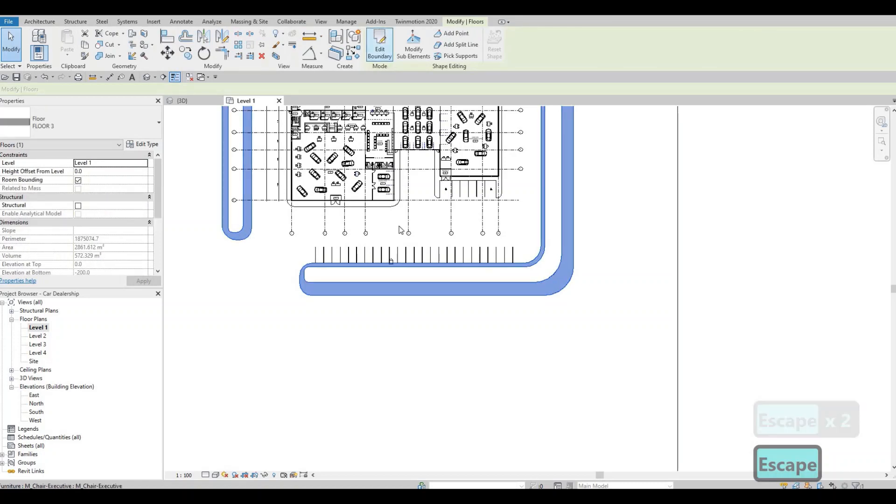
- Edit the FLOOR 3 boundary, shifting its lower horizontal arm down and away from the parking stripes, and finish the sketch
middle_click_drag(370, 249, 369, 217)
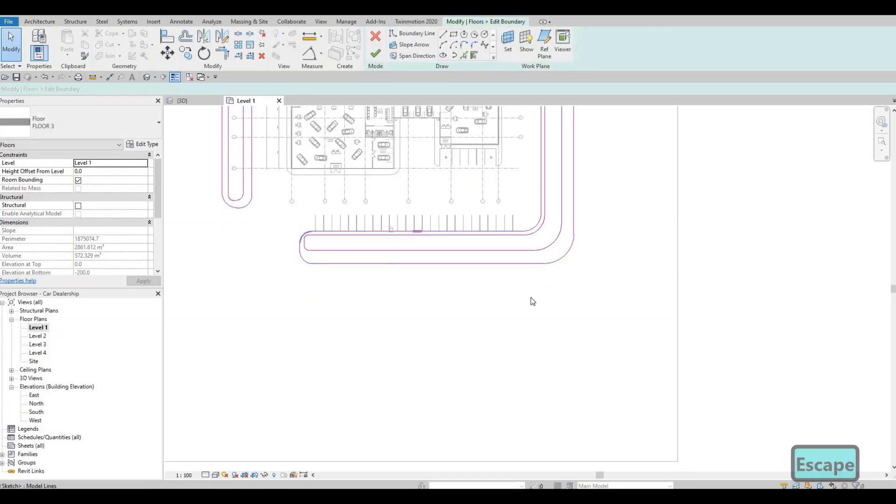
mouse_move(275, 224)
left_mouse_down()
mouse_move(577, 296)
mouse_move(533, 301)
mouse_move(522, 266)
mouse_move(517, 273)
left_mouse_up()
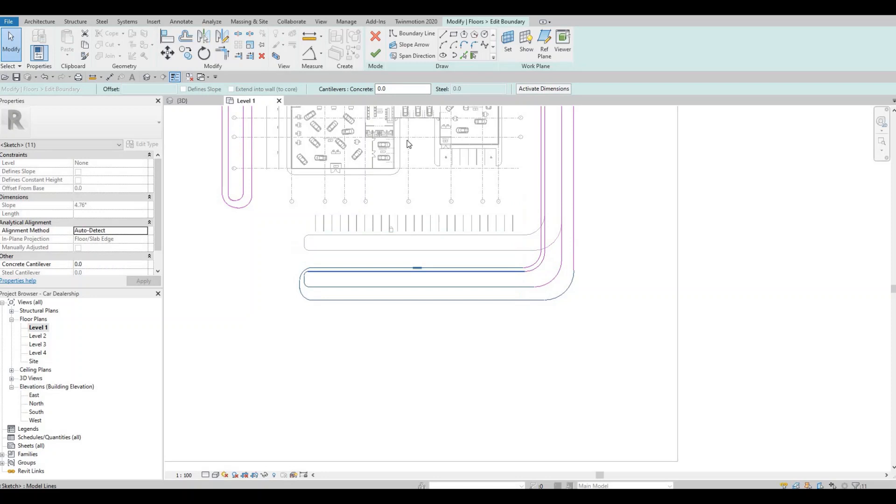
left_click(375, 52)
key("Escape")
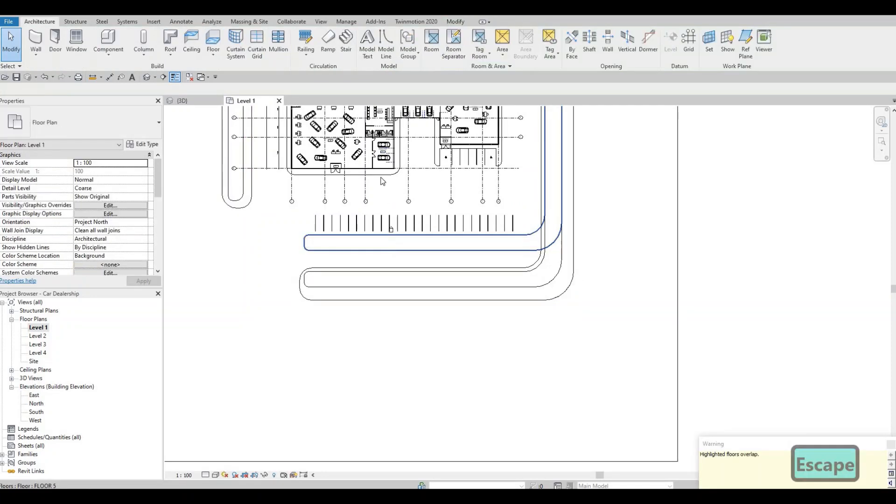
- Edit the inner FLOOR 5 boundary, moving its lower arm down to fit inside the shifted FLOOR 3 strip, and finish the sketch
left_click(415, 243)
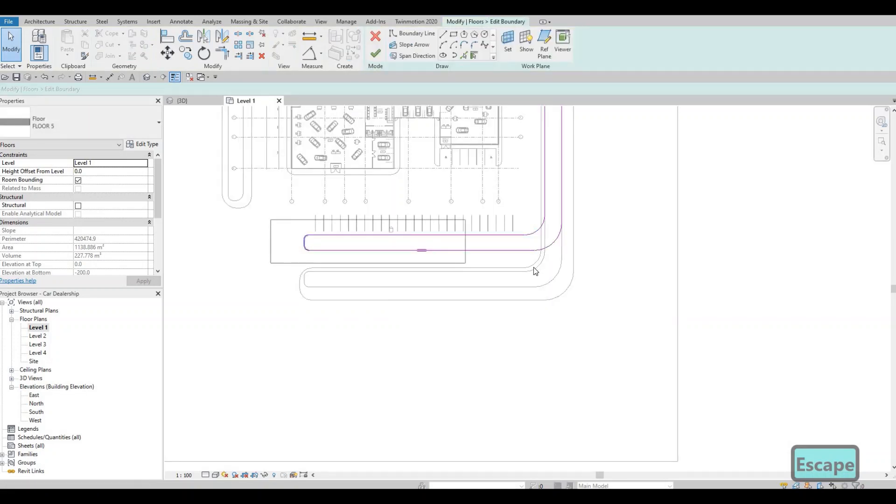
left_click(507, 235)
left_click(506, 235)
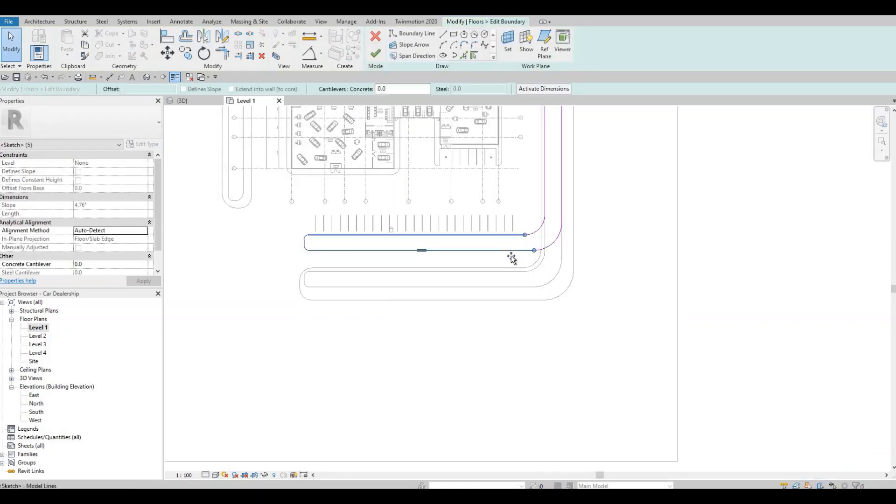
left_click_drag(513, 270, 513, 279)
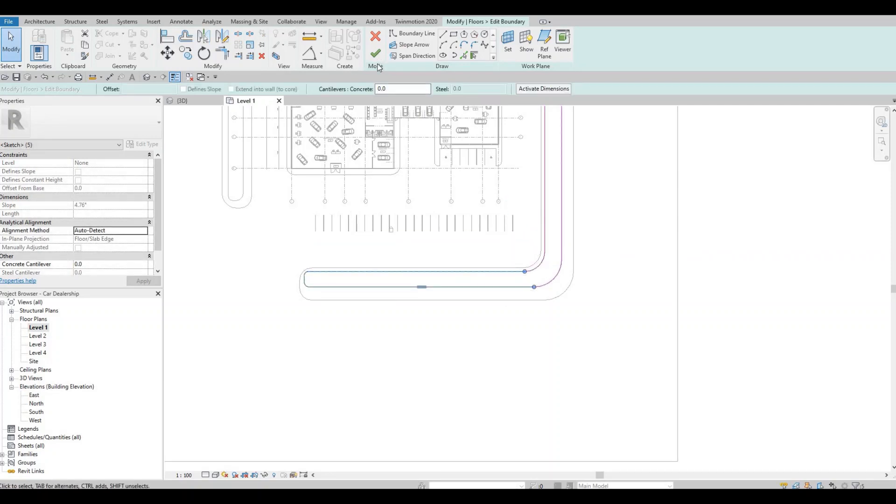
key("Escape")
key("Escape")
- Move the row of pavement stripes, without the elevation marker, straight down until their lower ends meet the strip's upper edge
mouse_move(274, 207)
left_mouse_down()
mouse_move(511, 262)
mouse_move(537, 252)
left_mouse_up()
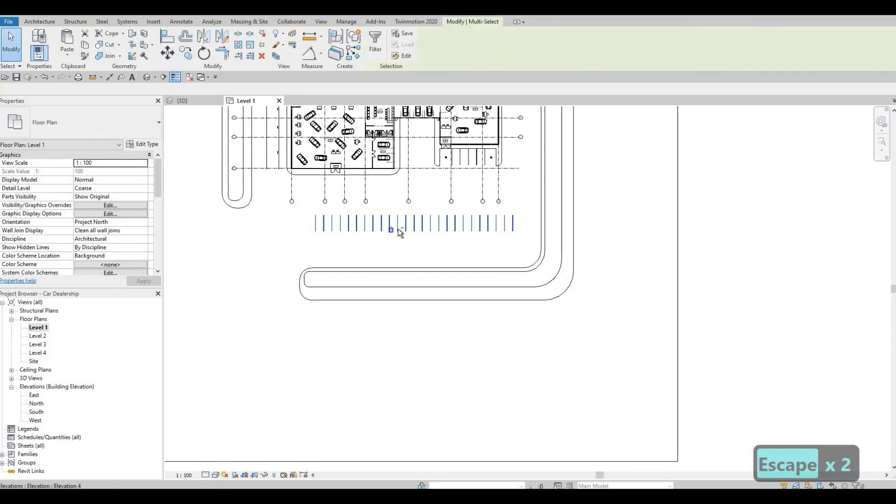
scroll(400, 243, "up", 2)
left_click(393, 228, "shift")
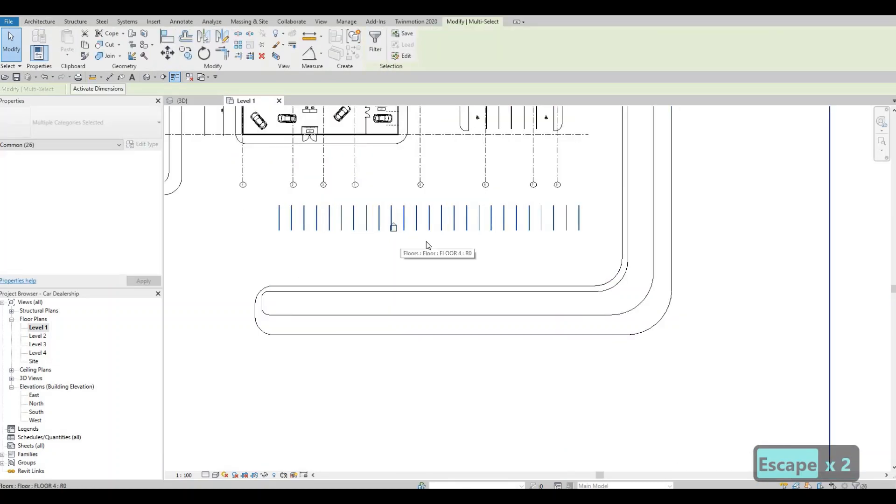
scroll(394, 225, "up", 3)
scroll(391, 224, "down", 1)
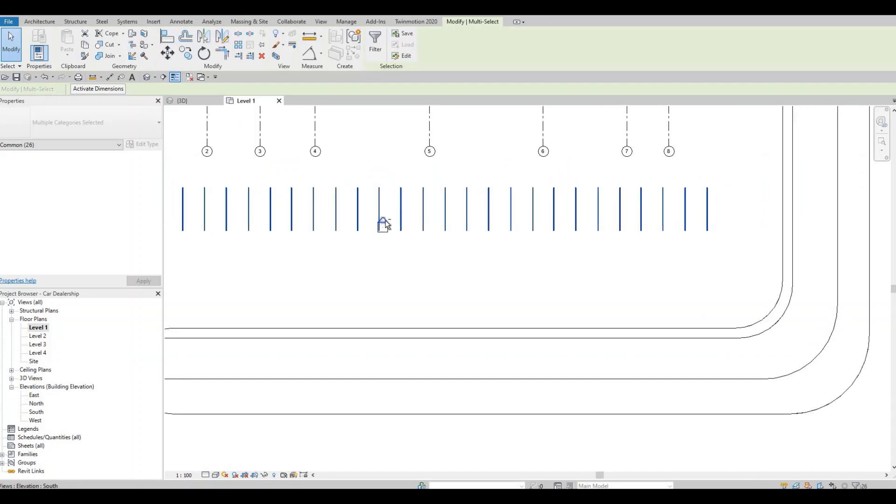
left_click(386, 225, "shift")
scroll(474, 231, "down", 2)
middle_click_drag(398, 242, 467, 227)
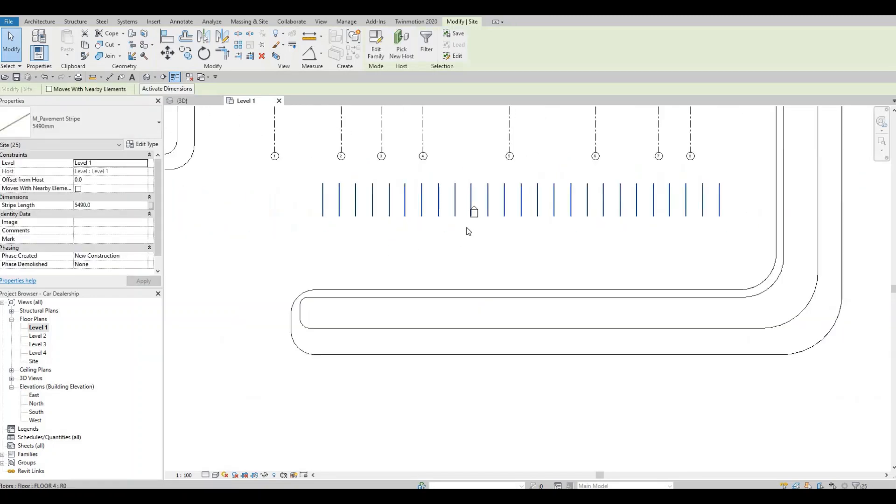
middle_click_drag(368, 262, 346, 280)
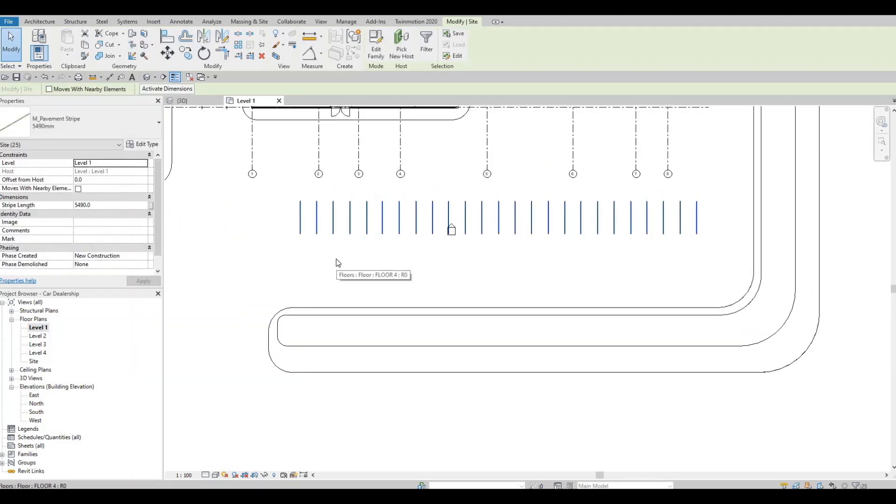
key("v")
scroll(298, 237, "up", 1)
left_click(300, 233)
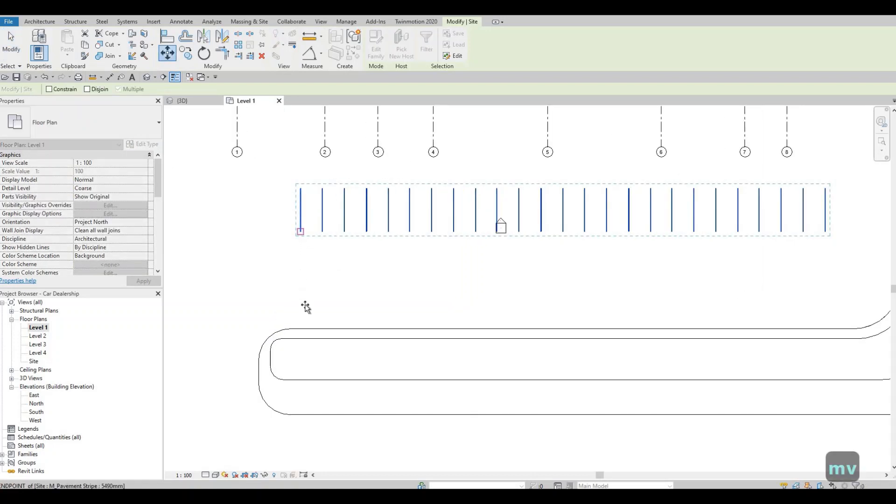
left_click(301, 329)
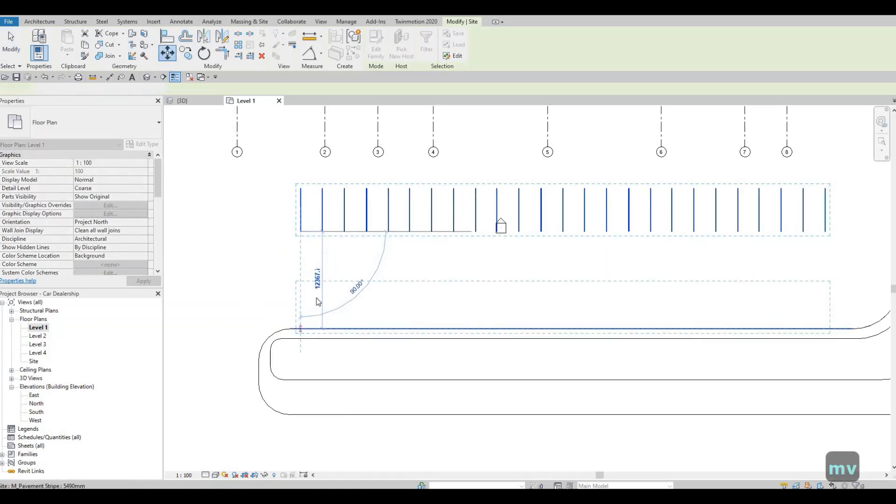
- Copy the pavement stripe row about 19200 mm upward, and copy it once more between the upper and lower rows
left_click(185, 56)
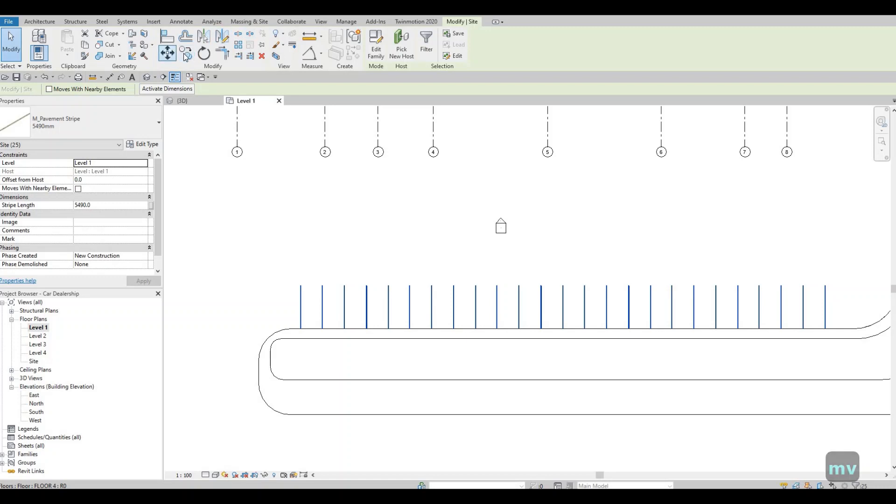
left_click(301, 285)
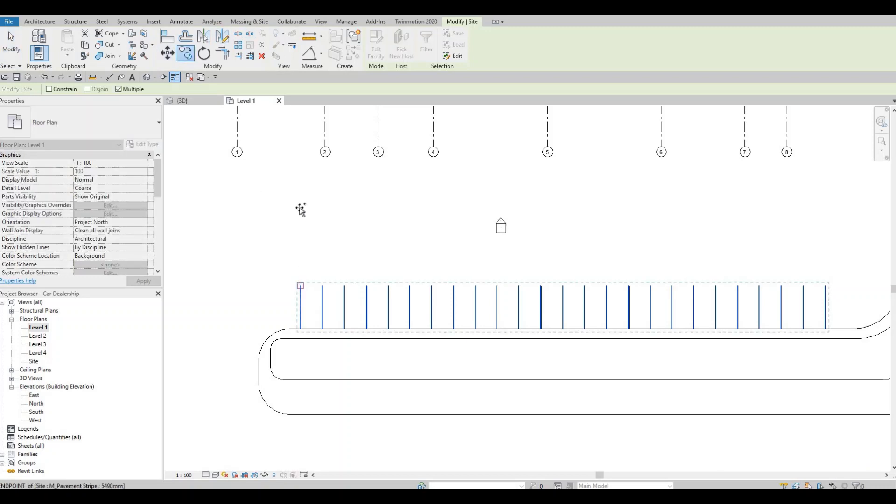
middle_click_drag(304, 179, 301, 270)
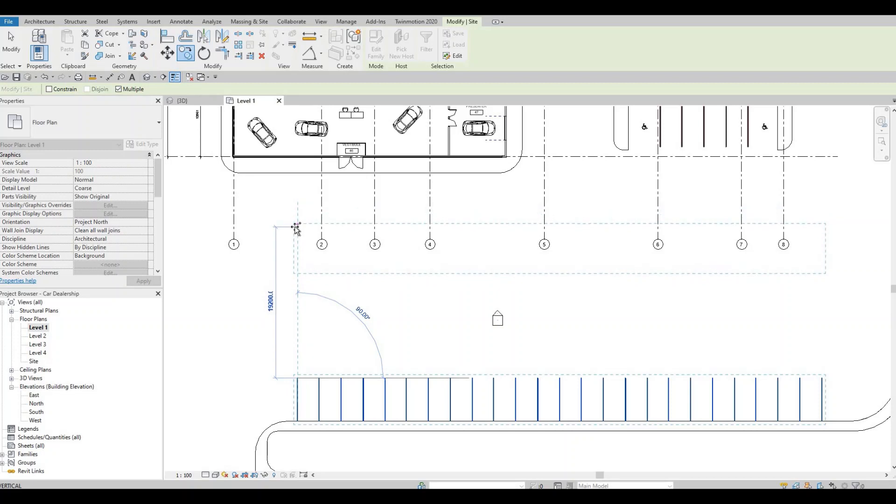
left_click(295, 262)
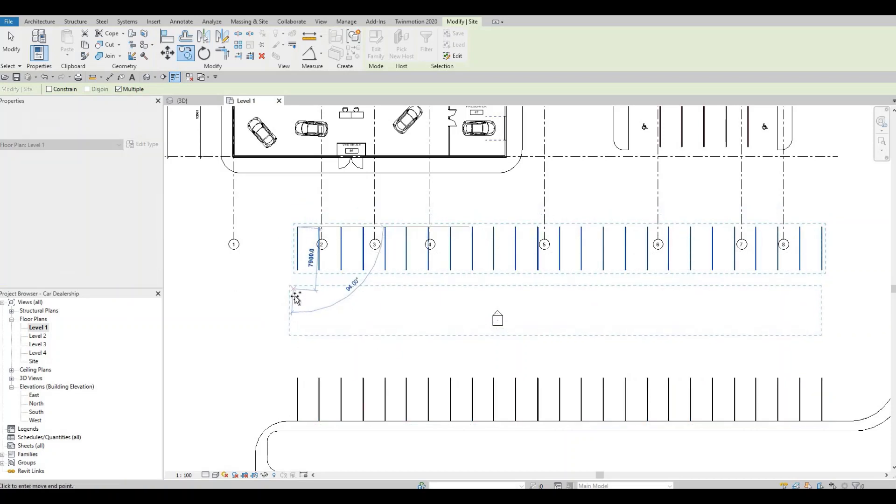
left_click(327, 290)
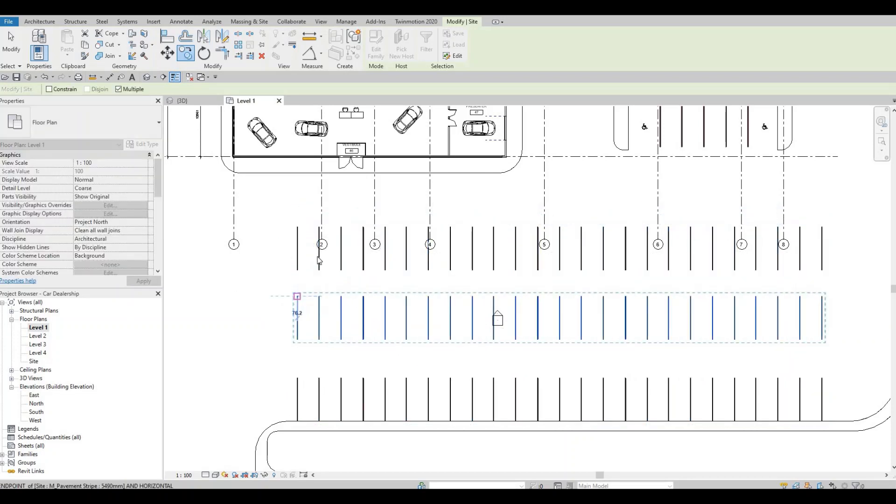
key("Escape")
key("Escape")
key("Escape")
- Place a horizontal M_Parking Island 2, type 2750 x 6100mm - 90 deg., between the two upper stripe rows near grid 2
key("c")
key("m")
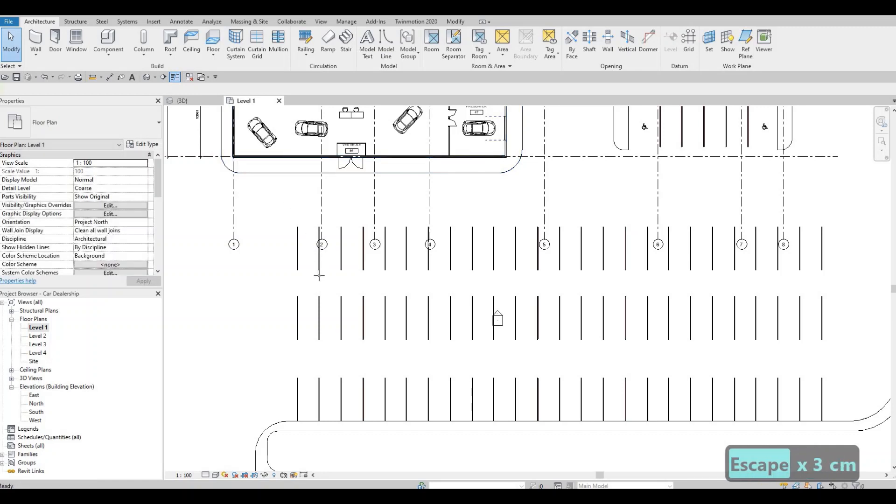
scroll(319, 275, "up", 2)
key("space")
key("space")
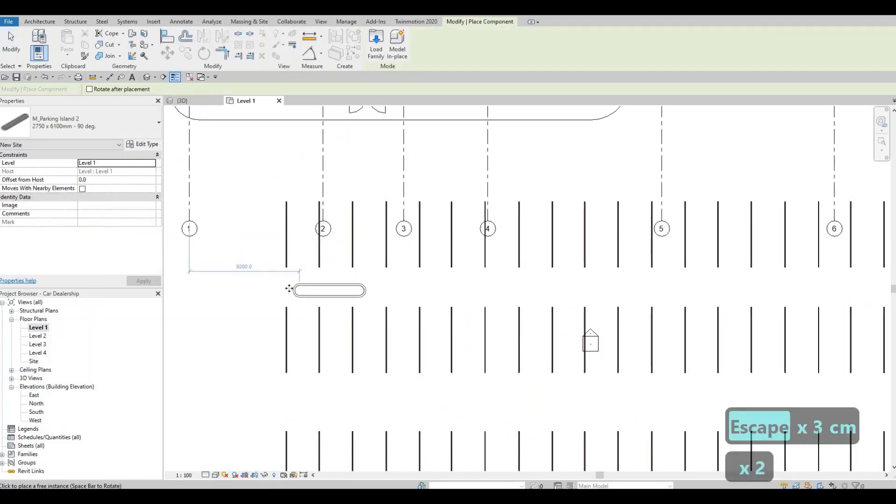
left_click(307, 288)
key("Escape")
key("Escape")
- Change the island to M_Parking Island 1, 12800 x 3000mm, and move it into the gap between the two upper stripe rows
left_click(328, 289)
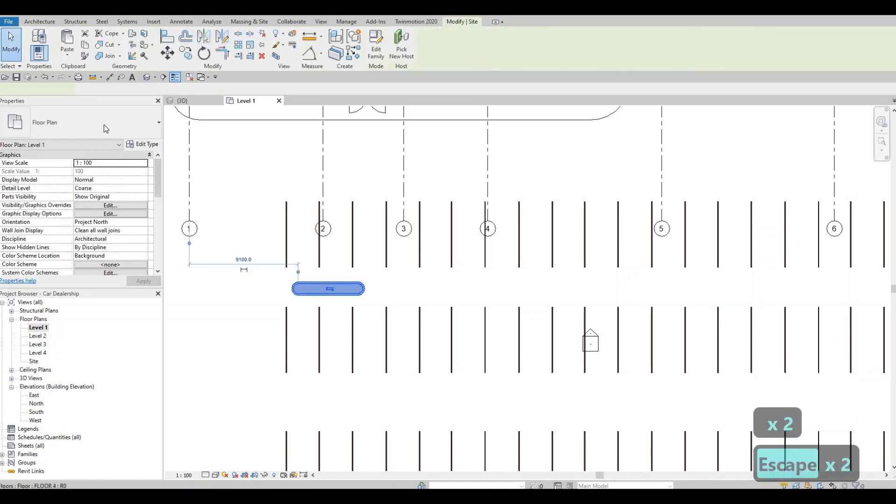
left_click(79, 122)
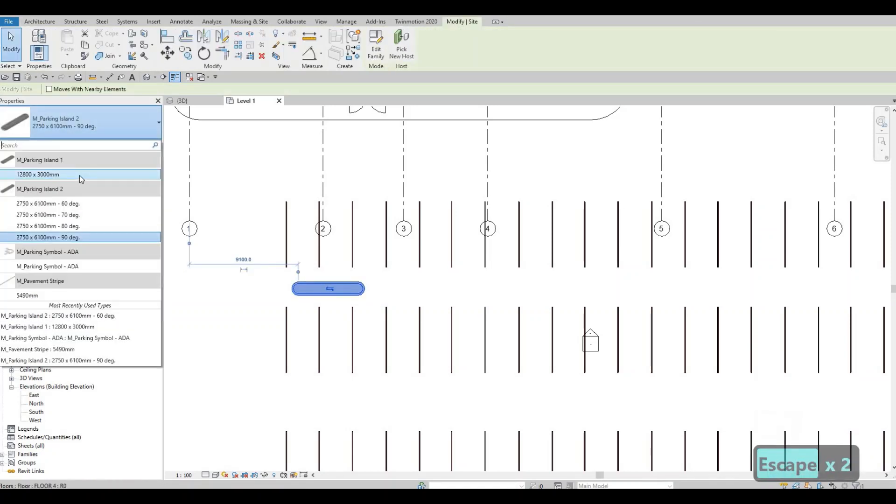
left_click(79, 175)
key("Escape")
key("Escape")
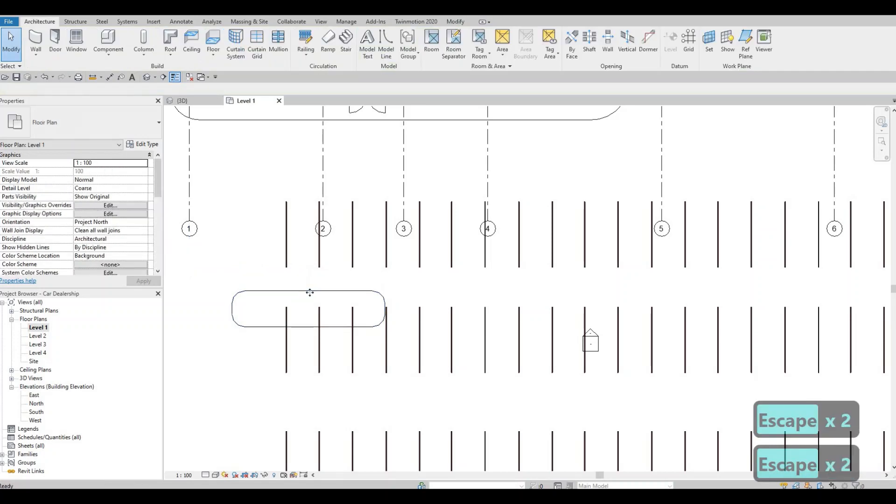
left_click(308, 291)
left_click_drag(351, 271, 351, 271)
key("Escape")
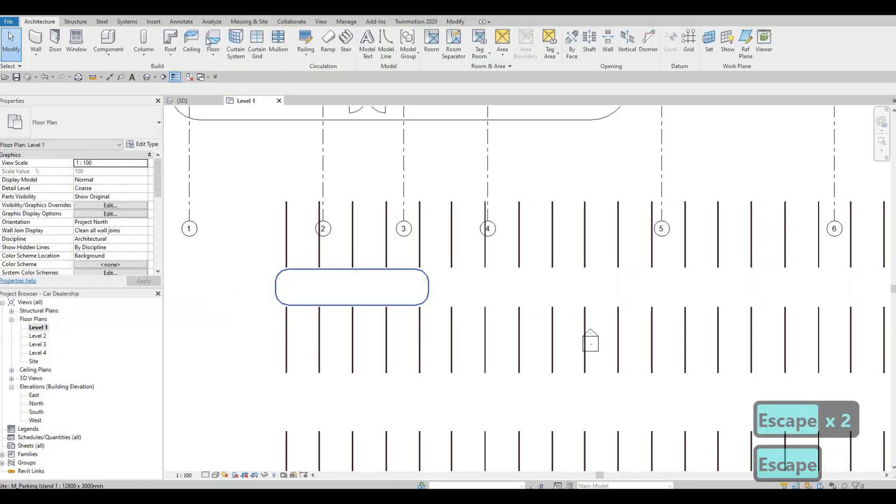
- Inspect the parking island and its curb up close in the 3D view, and return to the Level 1 plan
left_click(182, 100)
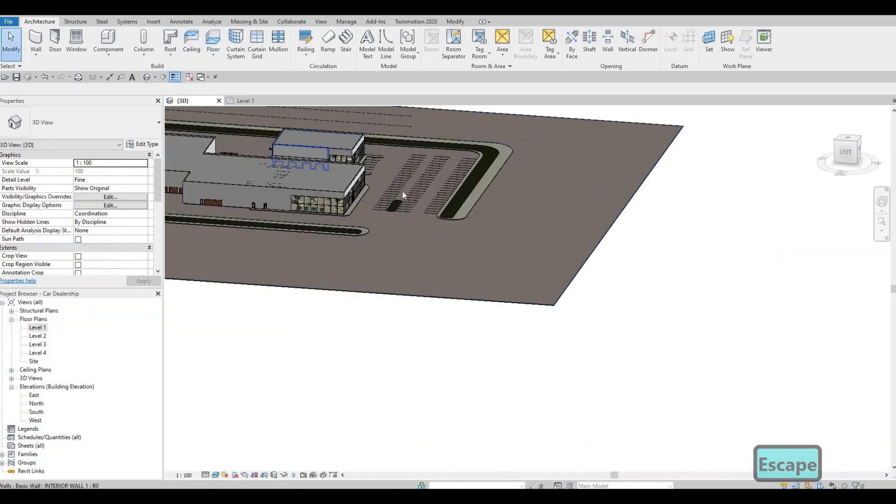
scroll(321, 180, "up", 8)
scroll(327, 270, "up", 5)
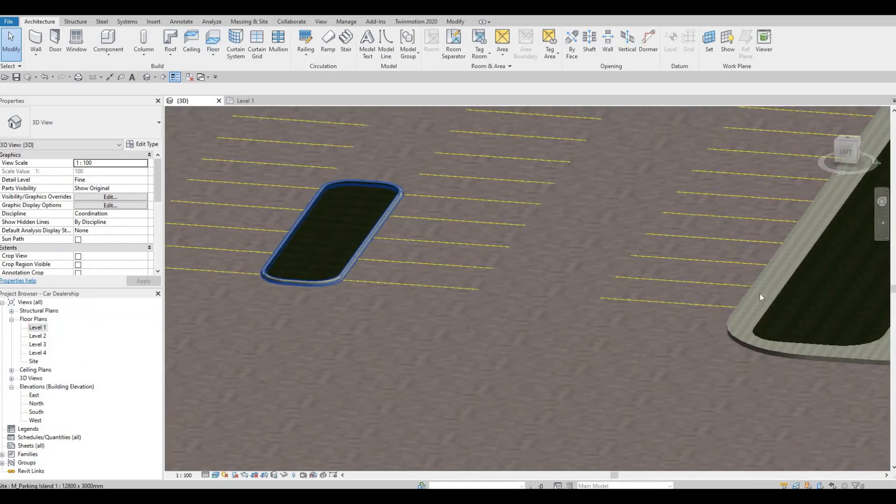
scroll(319, 264, "up", 5)
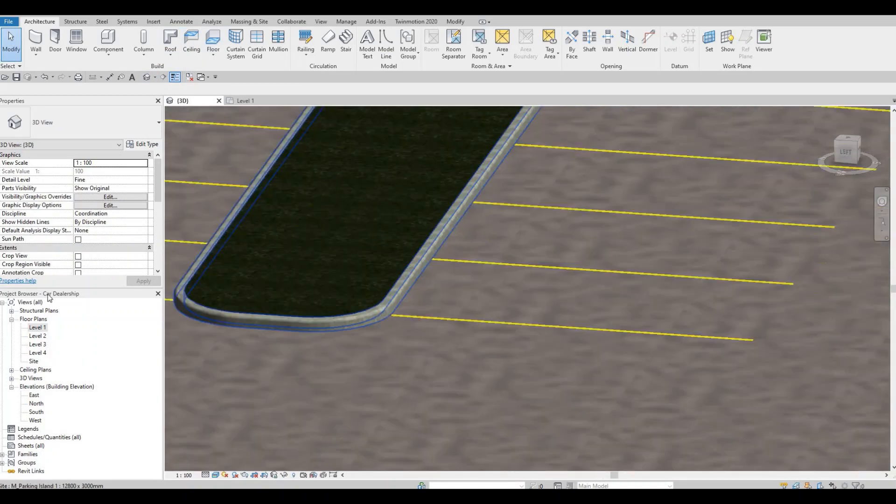
double_click(38, 328)
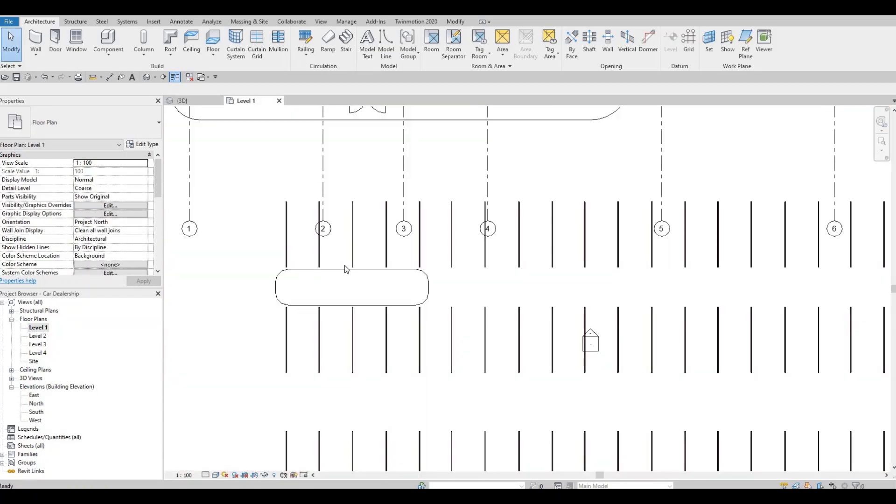
- Check the parking island's length and width in its type properties, leaving them as they are
key("Escape")
left_click(349, 272)
key("Escape")
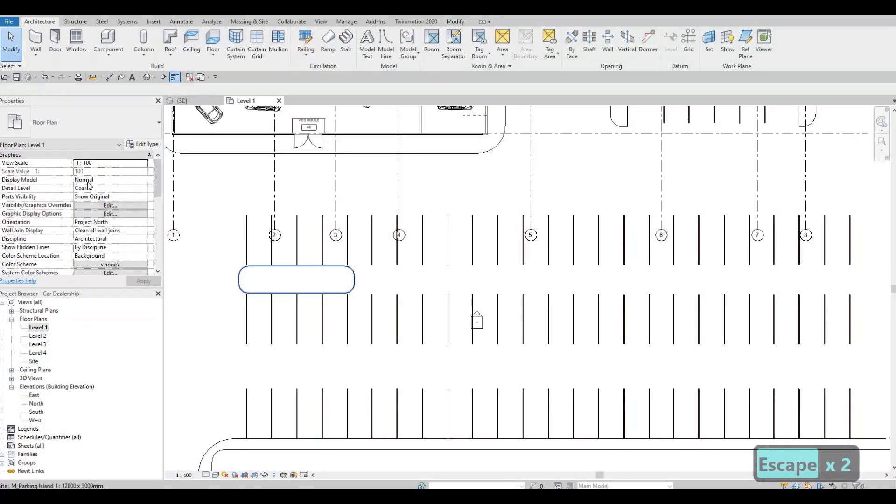
left_click(349, 271)
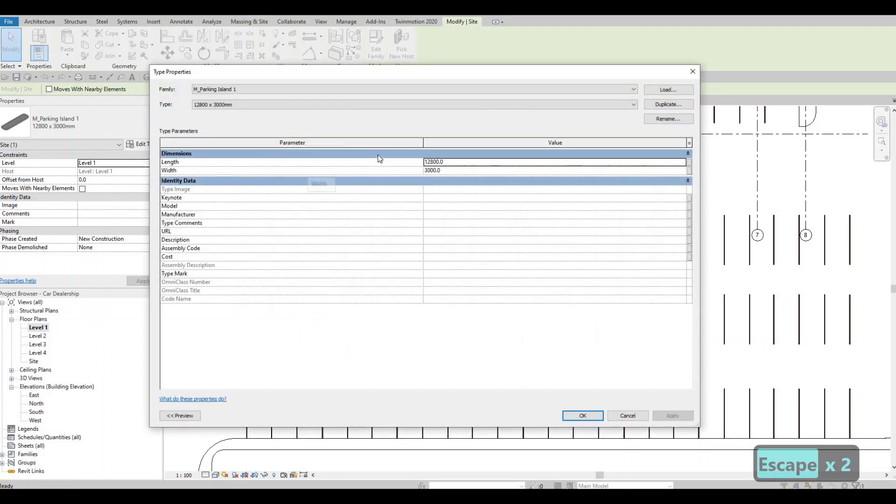
key("Escape")
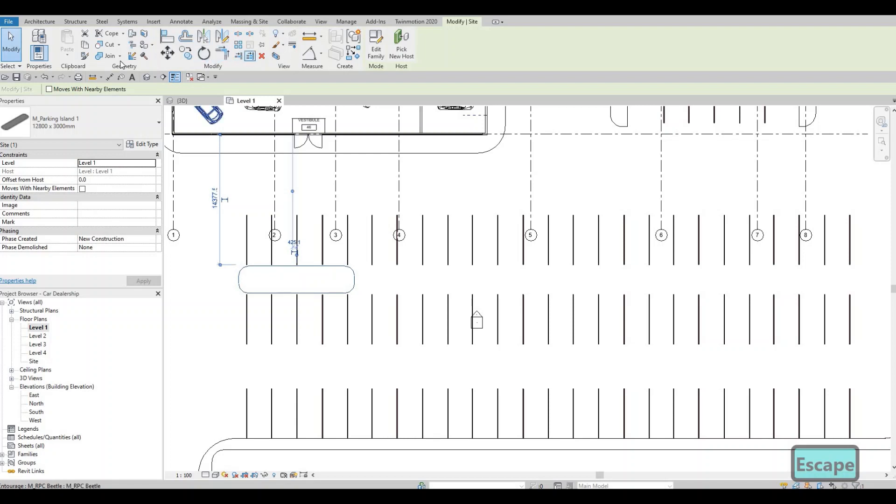
key("Escape")
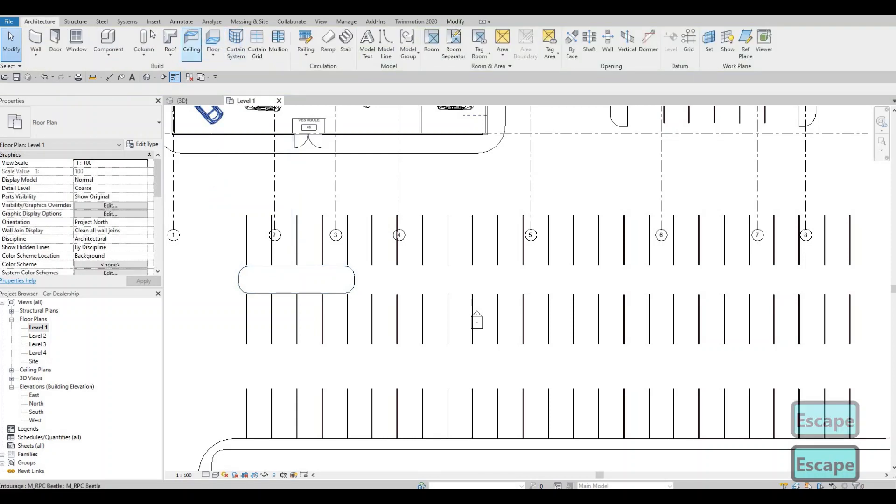
- Measure the overall length of the uppermost stripe row with a temporary aligned dimension between its first and last stripes
left_click(248, 234)
left_click(852, 245)
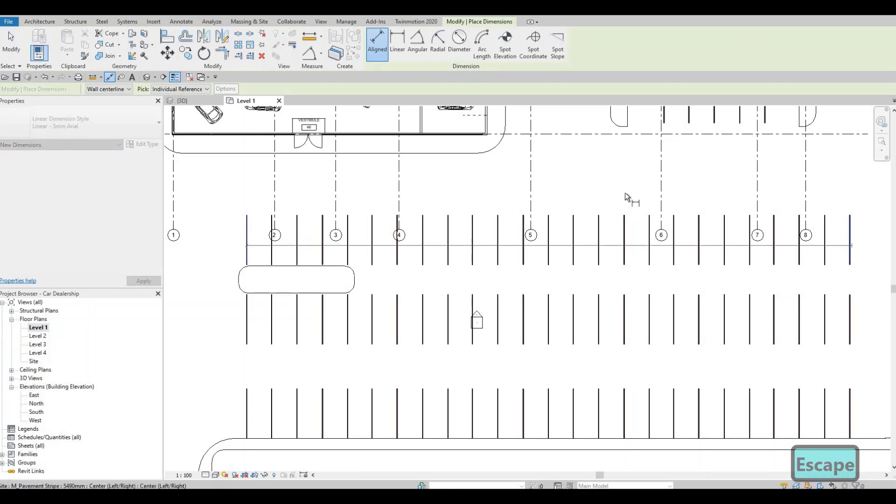
scroll(548, 183, "up", 3)
scroll(548, 183, "up", 1)
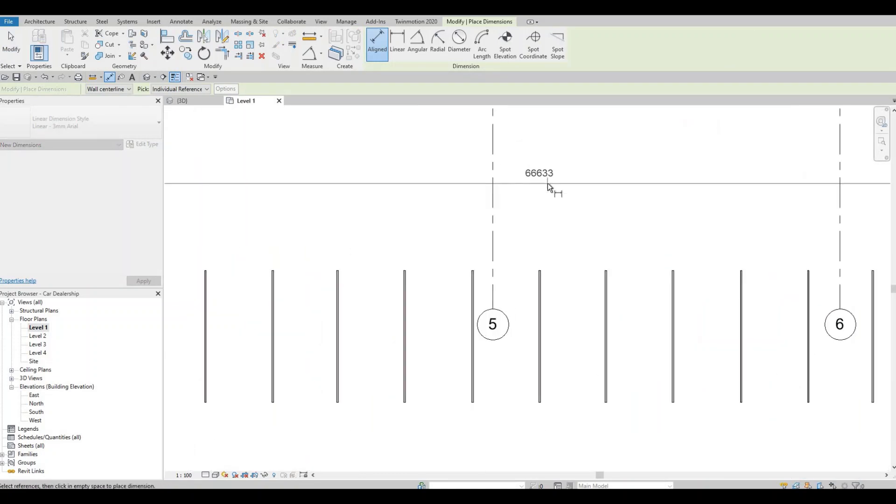
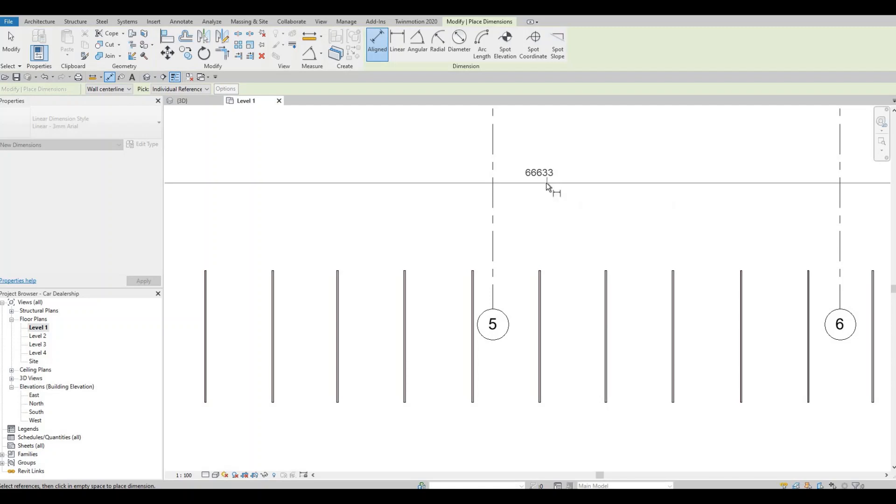
scroll(545, 183, "down", 5)
key("Escape")
key("Escape")
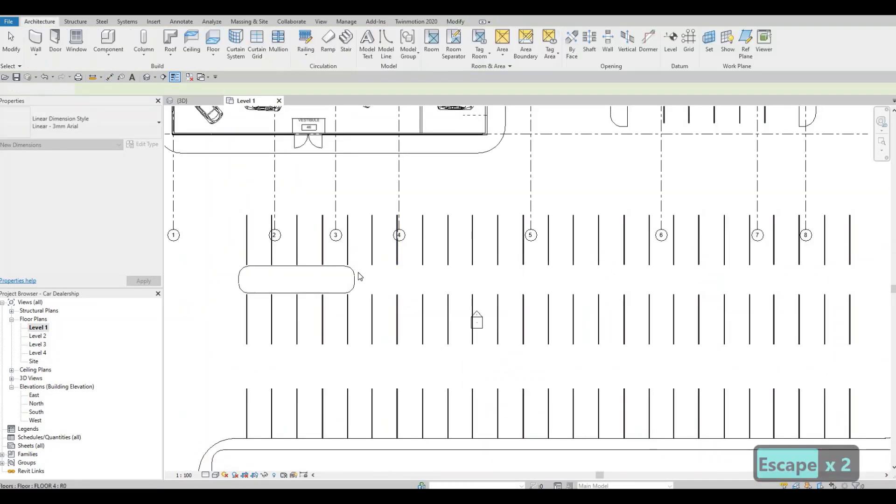
- Try a width of 67000 mm on the parking island in a duplicated type named 12800 x 3000mm 2, and undo it
left_click(354, 276)
left_click(143, 144)
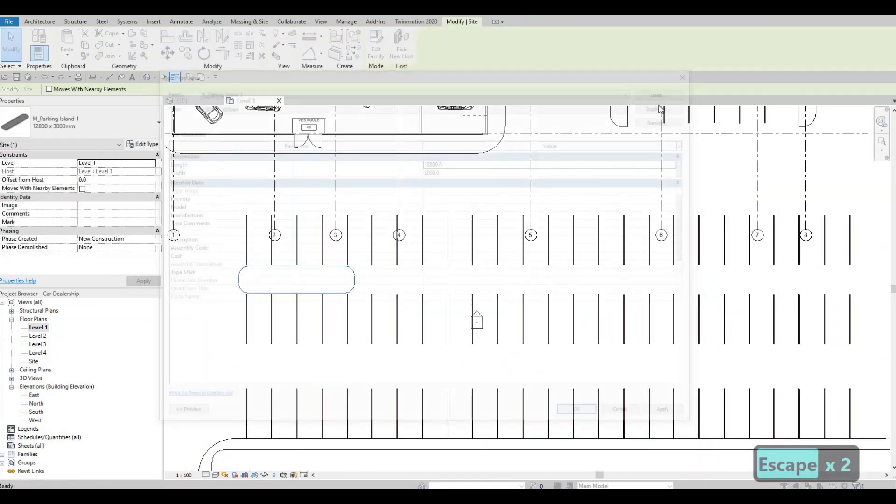
left_click(660, 108)
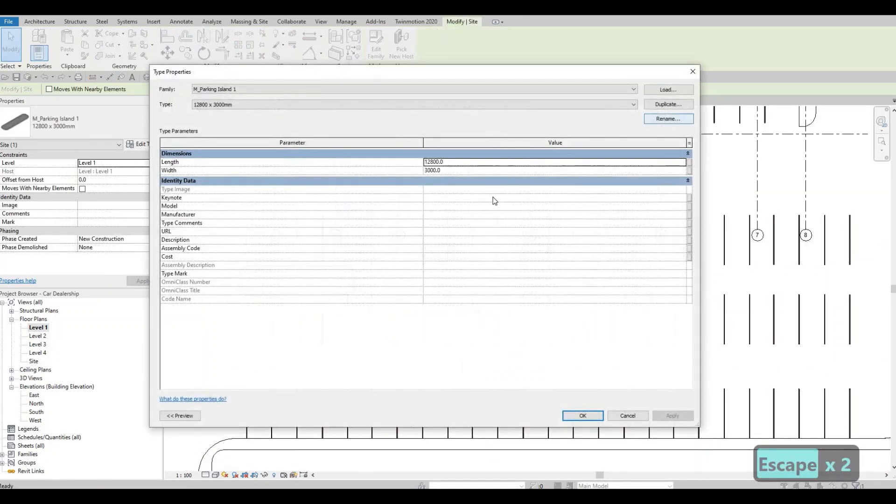
key("Return")
left_click(456, 173)
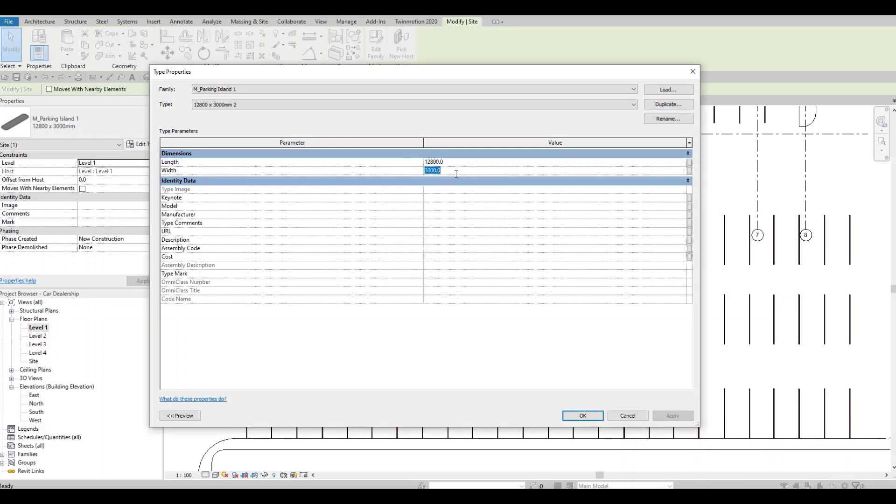
type("6700")
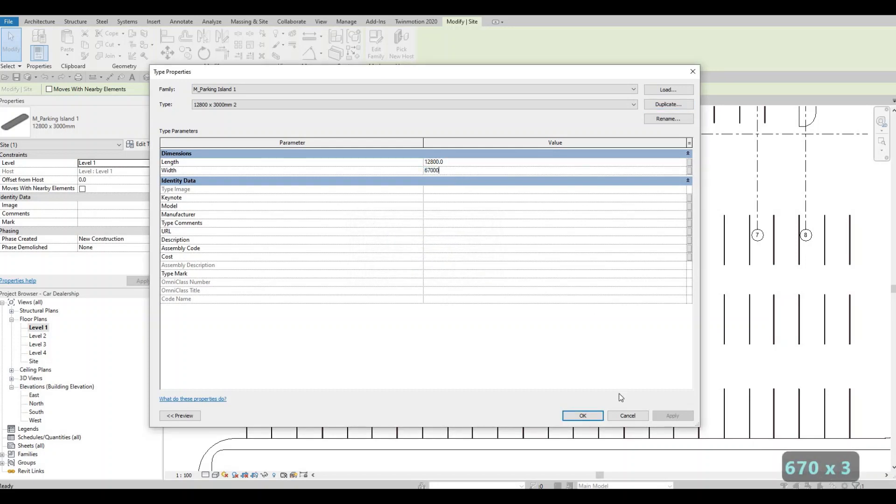
left_click(591, 413)
scroll(476, 339, "down", 2)
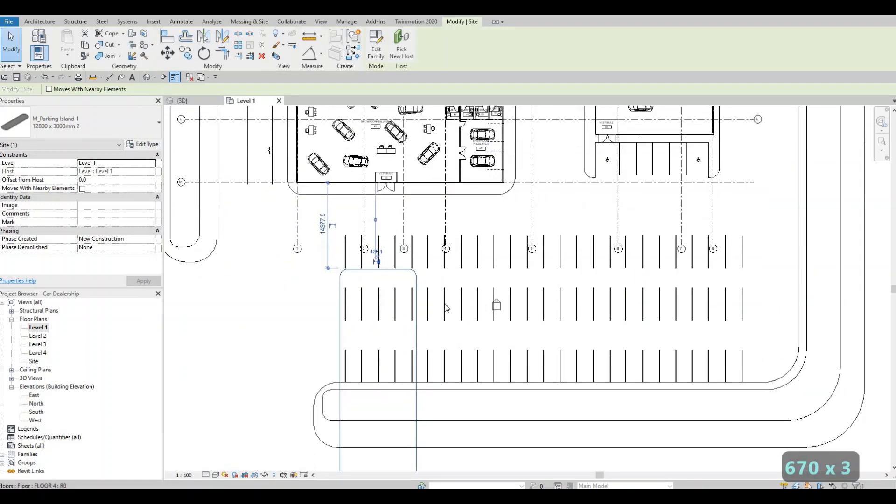
key("ctrl+z")
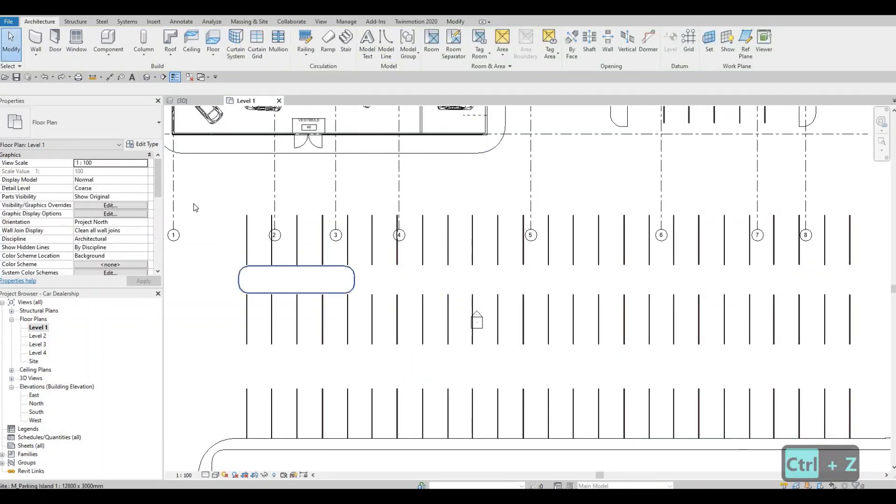
left_click(271, 269)
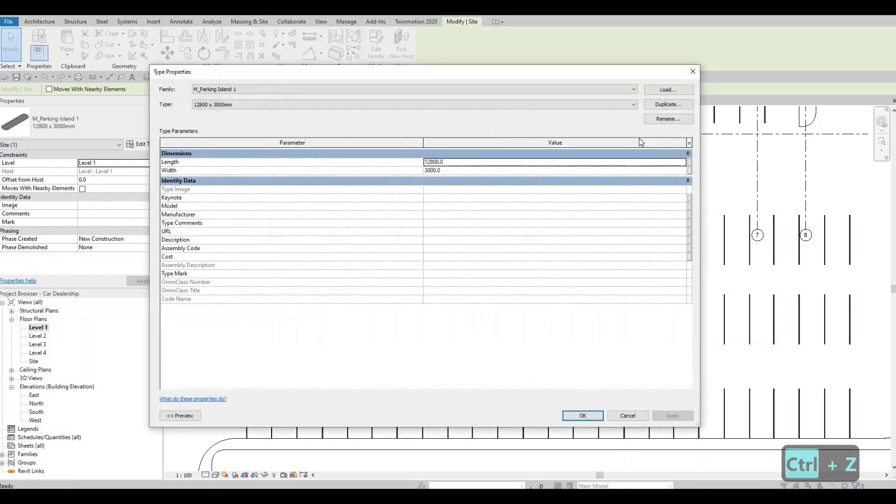
left_click(661, 107)
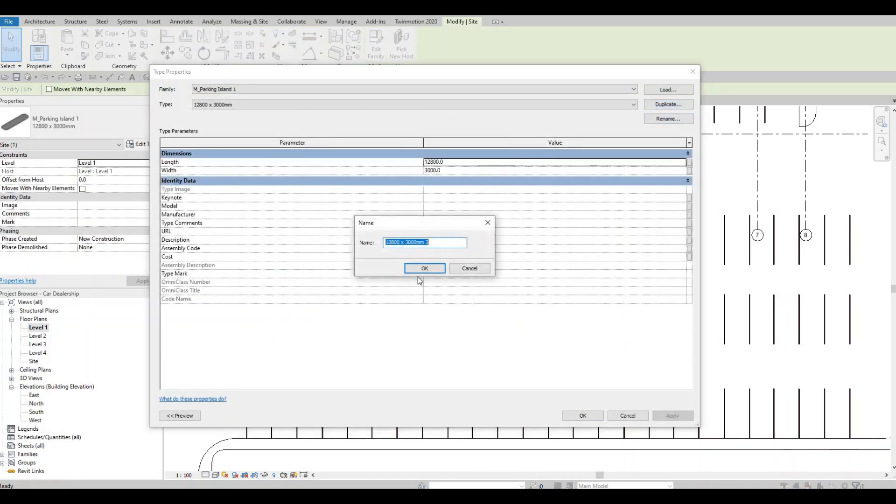
key("Escape")
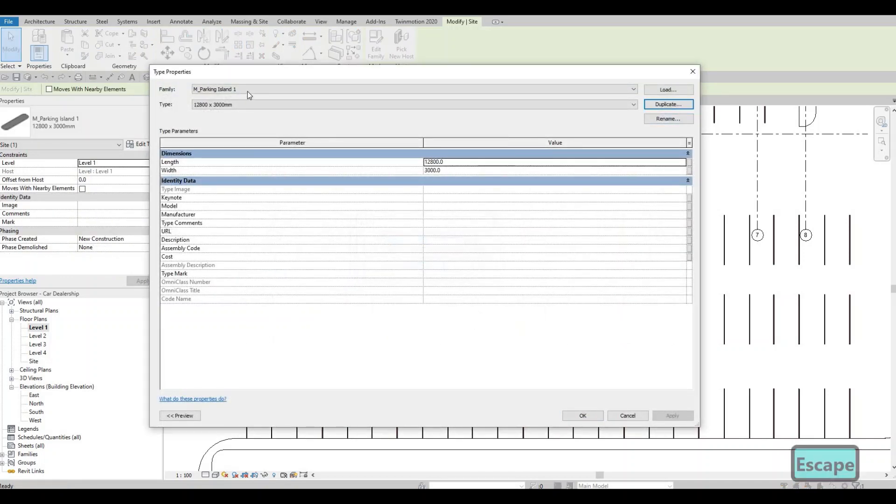
left_click(243, 92)
key("Return")
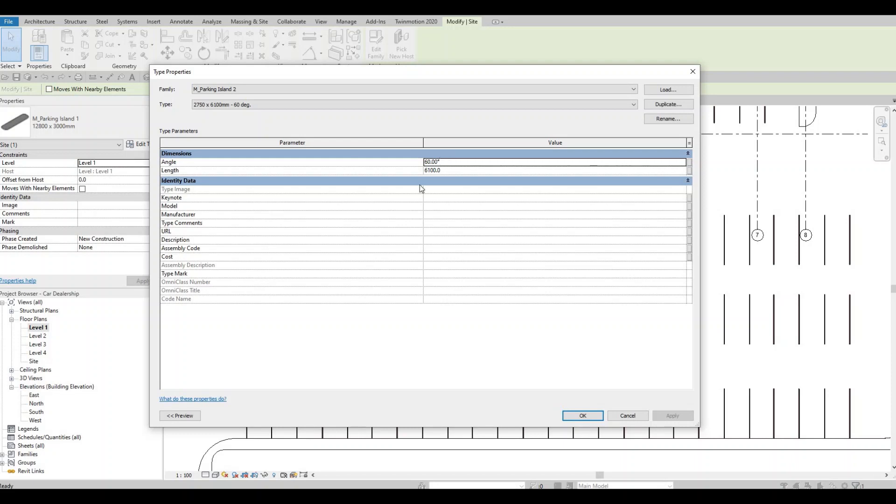
key("Escape")
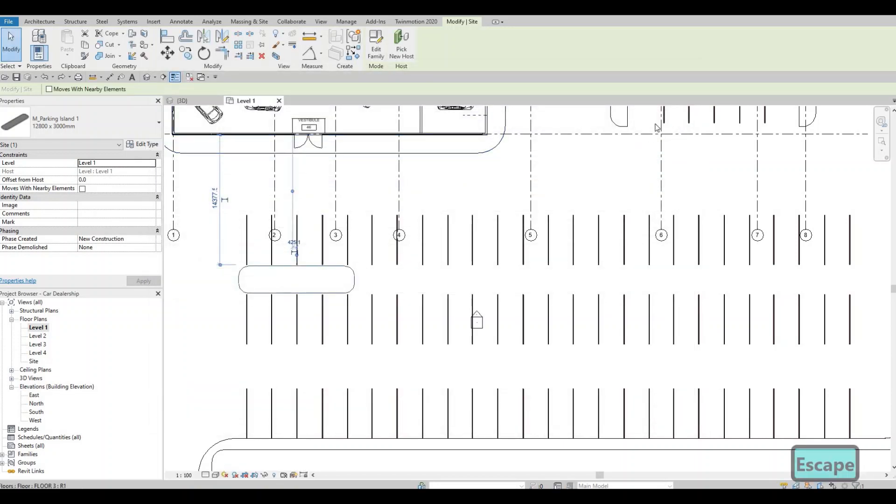
- Duplicate the parking island's type as 12800 x 3000mm 3 and set its length to 67000 mm
left_click(142, 144)
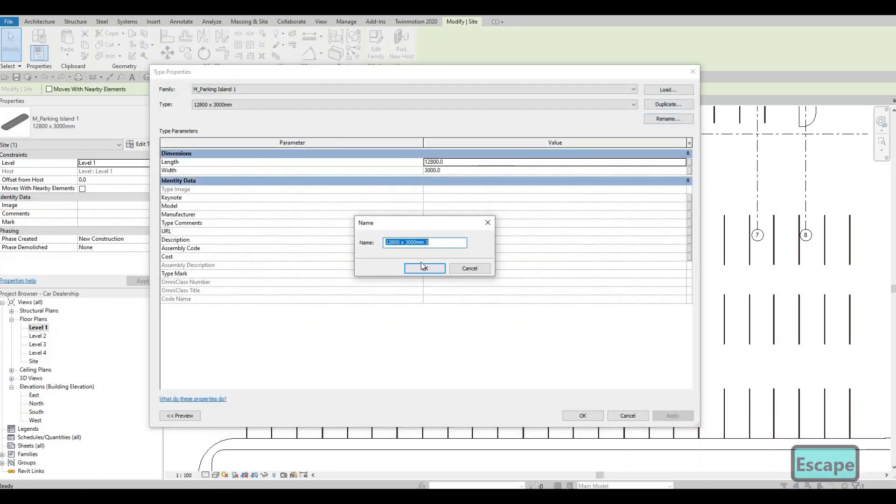
left_click(422, 267)
left_click(456, 161)
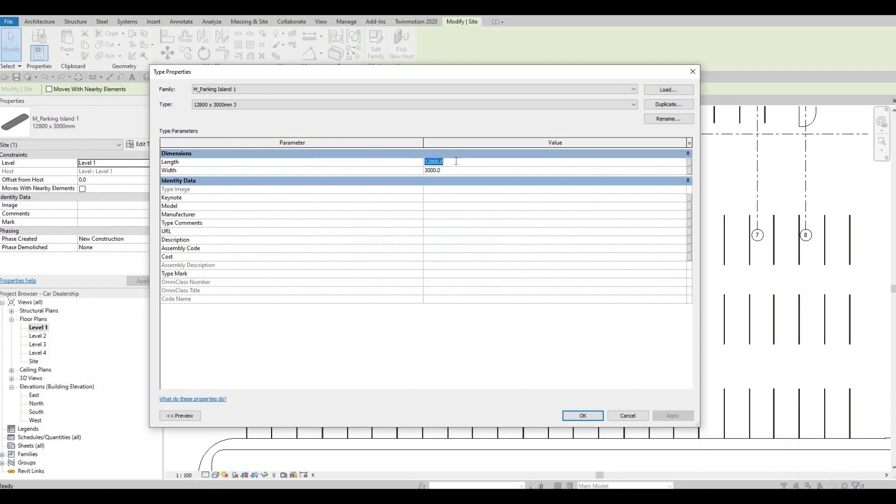
type("67000")
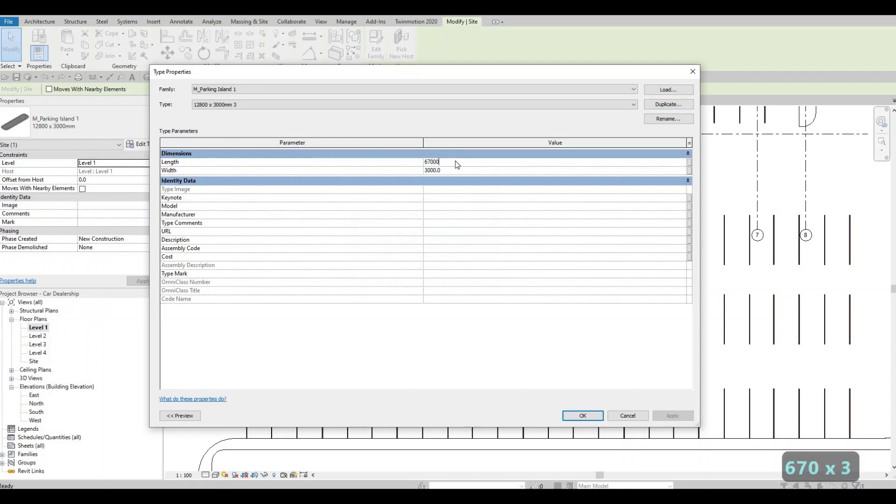
key("Return")
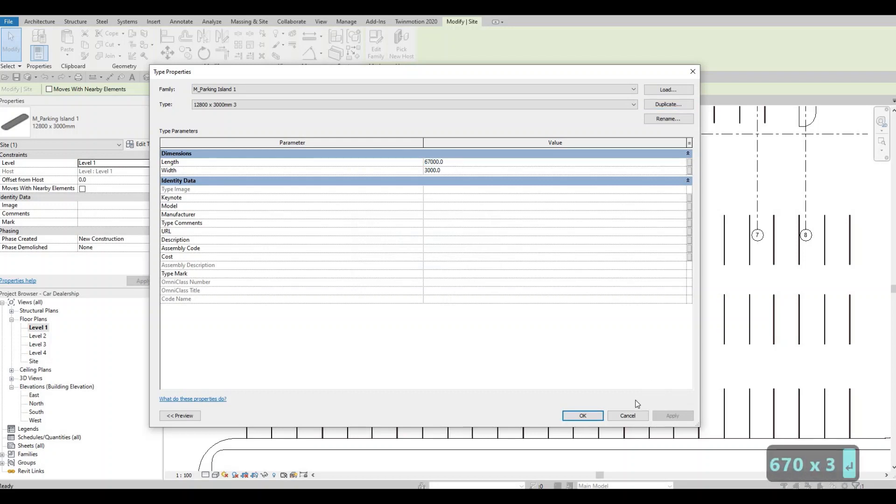
left_click(582, 415)
- Move the lengthened island along the gap between the two upper stripe rows and nudge it into line with the stripes
scroll(551, 276, "down", 2)
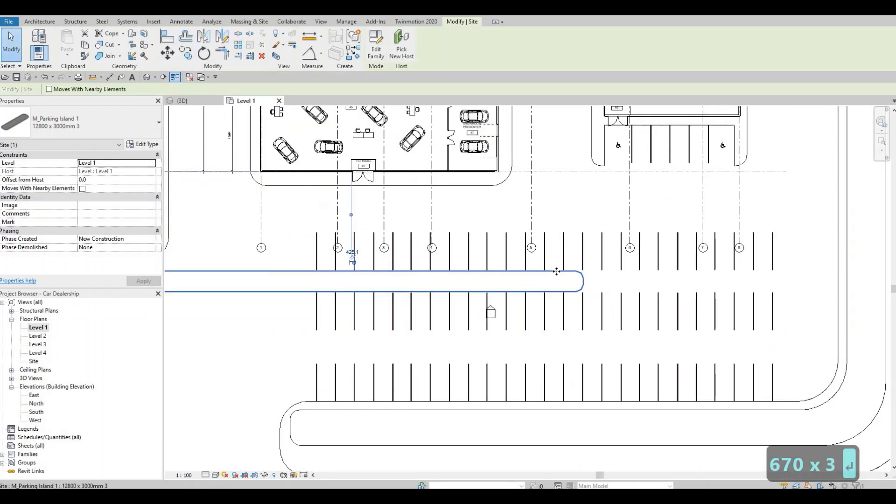
mouse_move(732, 269)
left_mouse_down()
mouse_move(783, 268)
mouse_move(742, 271)
left_mouse_up()
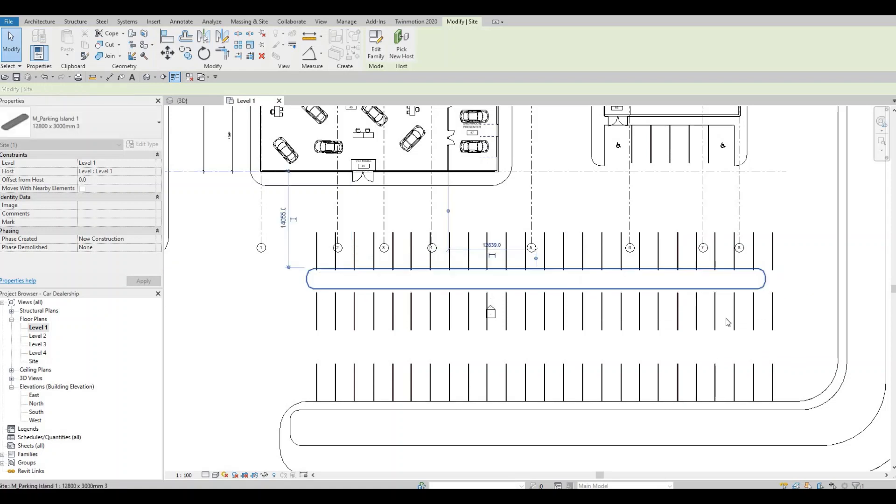
key("Down")
key("Down")
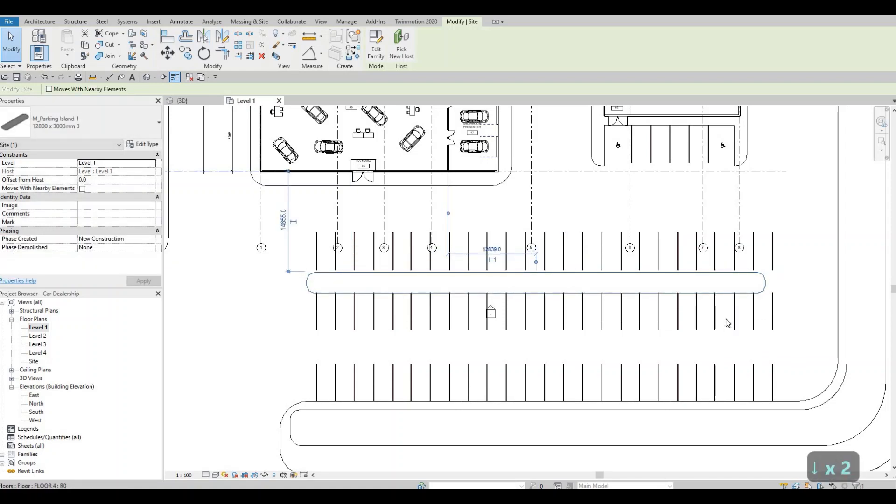
key("shift+Right")
key("shift+Right")
key("shift+Right")
key("shift+Right")
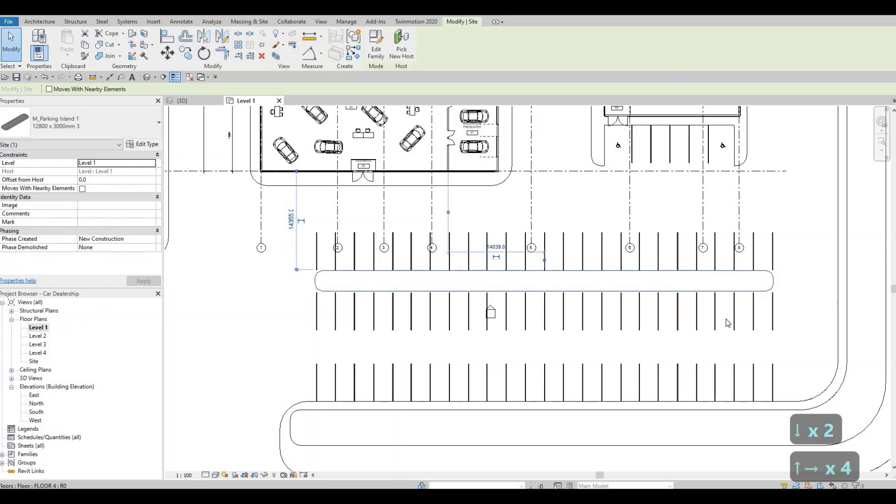
key("Left")
key("Left")
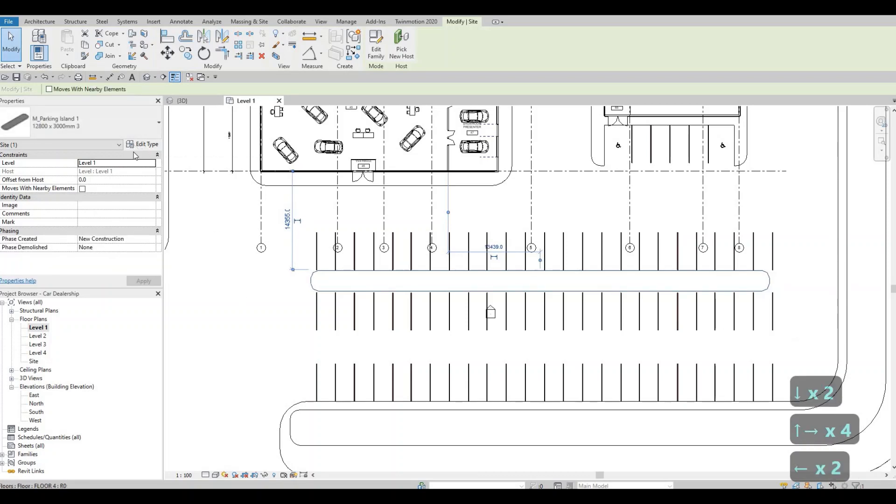
- Set the length of the island type 12800 x 3000mm 3 to 68000 mm
left_click(146, 144)
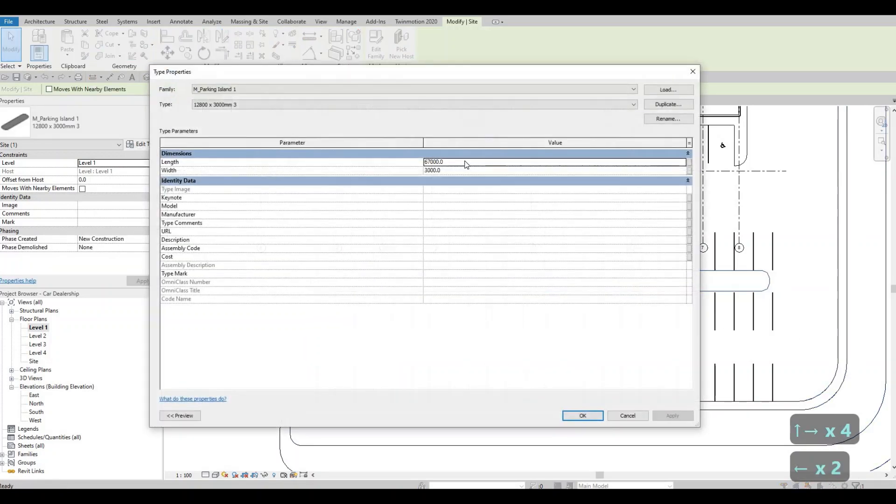
left_click(465, 162)
type("6800")
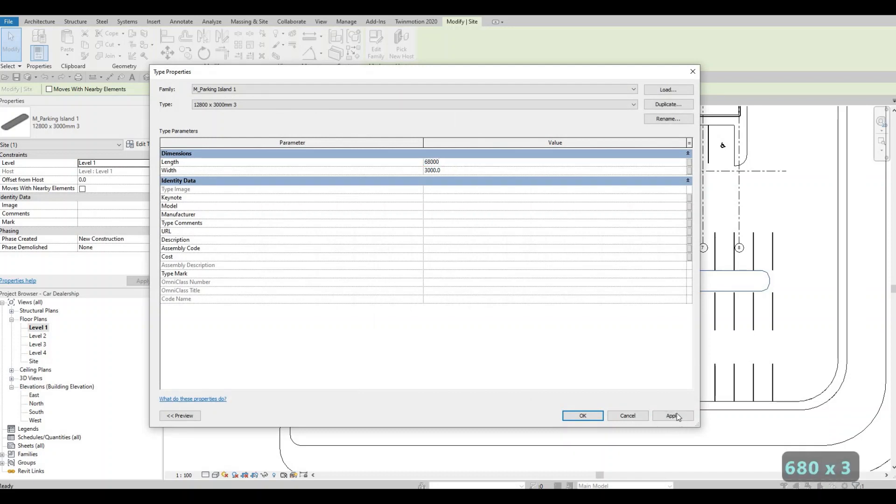
left_click(600, 416)
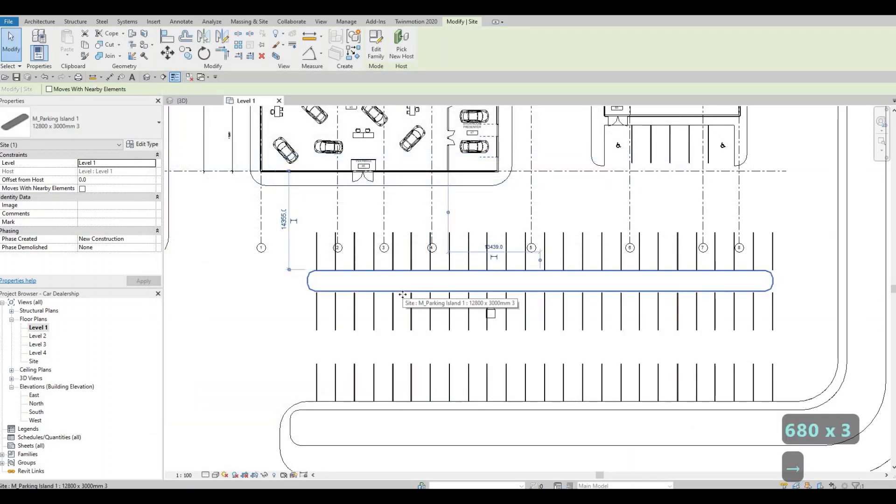
- Nudge the island toward grid 8 so its rounded ends extend evenly past the outermost stripes
key("Right")
key("Right")
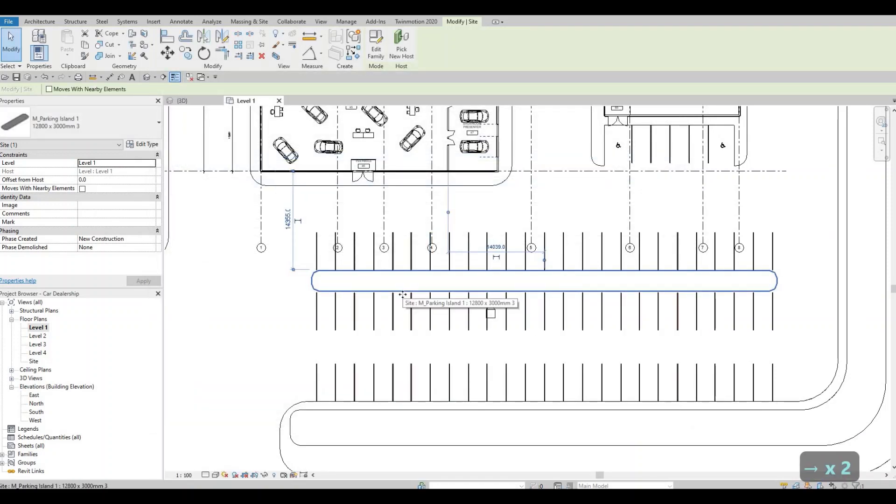
key("Down")
key("Escape")
key("Escape")
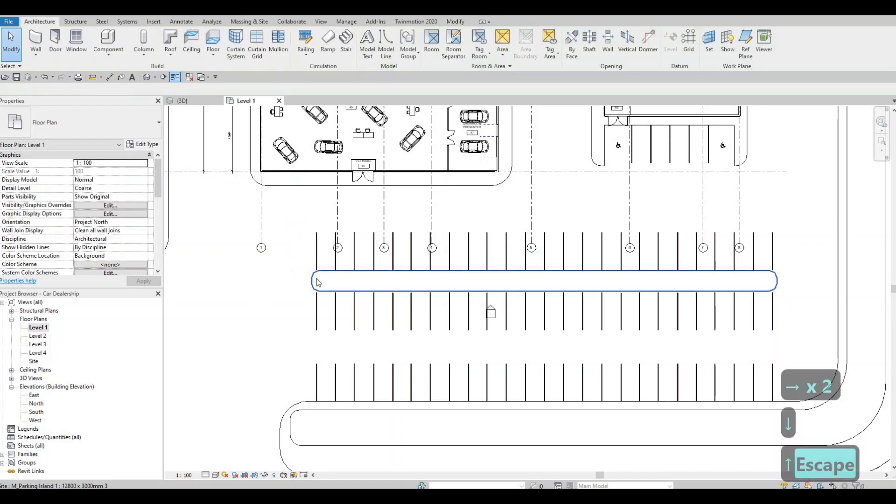
scroll(311, 285, "up", 4)
scroll(290, 192, "down", 2)
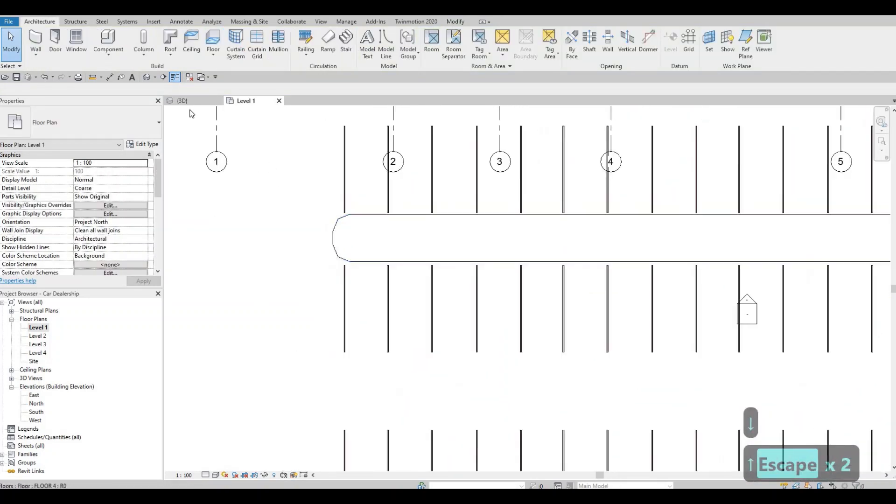
- Examine the full-length island and the front parking lot in the 3D view, and return to the Level 1 plan
left_click(202, 102)
scroll(507, 326, "down", 5)
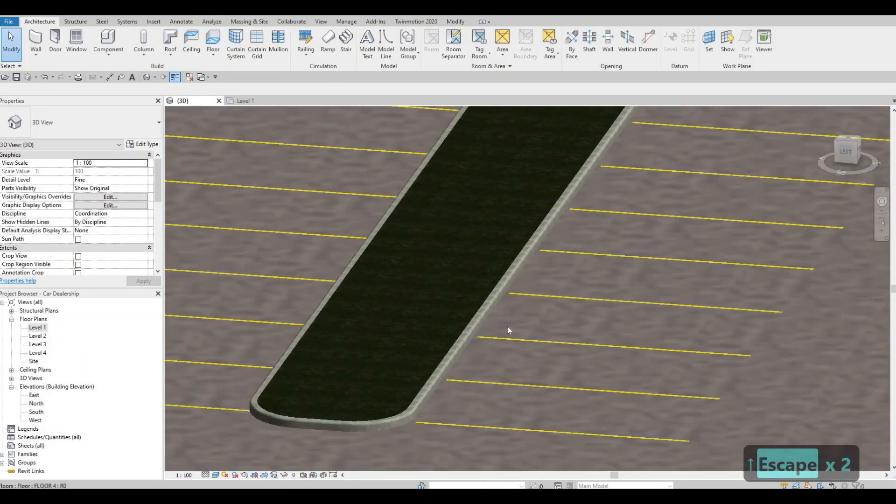
middle_click_drag(528, 363, 528, 374)
scroll(528, 375, "down", 5)
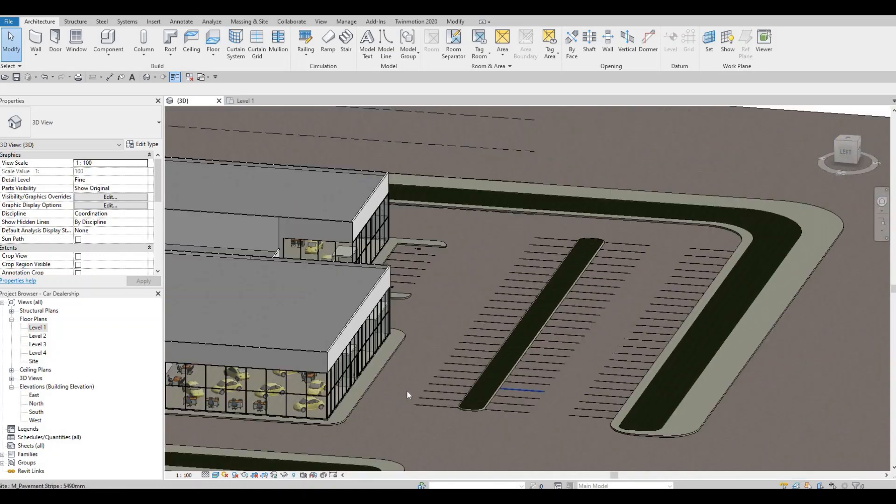
double_click(36, 328)
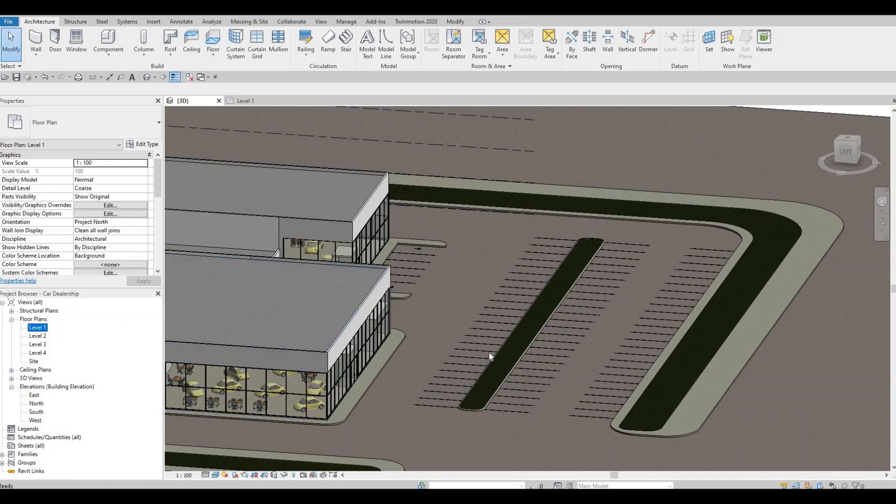
scroll(359, 273, "down", 3)
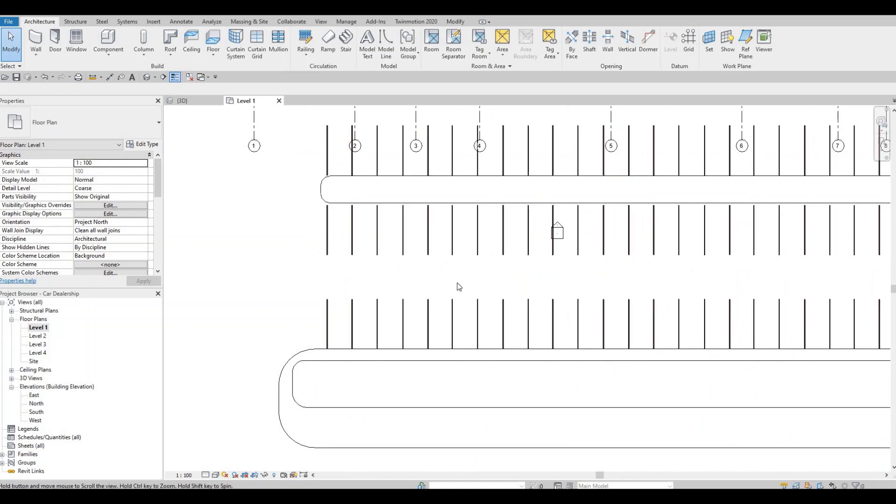
scroll(366, 290, "down", 1)
scroll(411, 299, "down", 2)
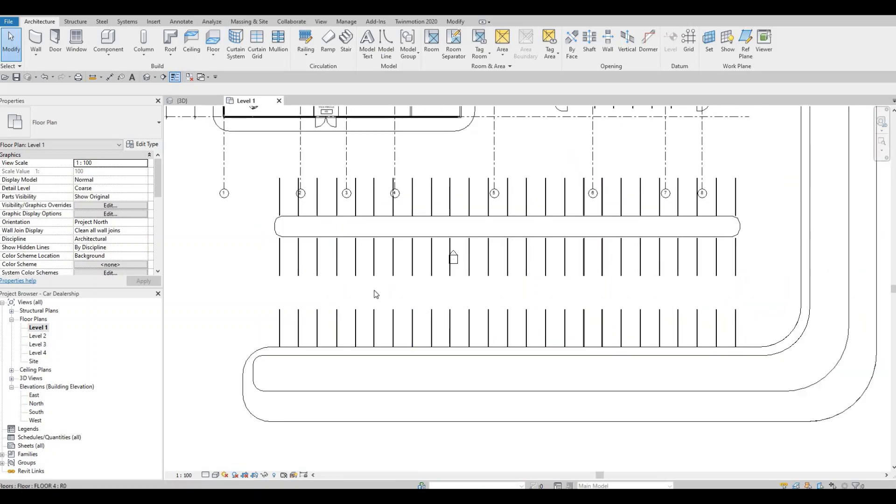
- Edit the FLOOR 3 boundary to move the lower run of the L-shaped strip's curb outline farther from the parking stripes
scroll(376, 294, "down", 1)
scroll(419, 216, "down", 1)
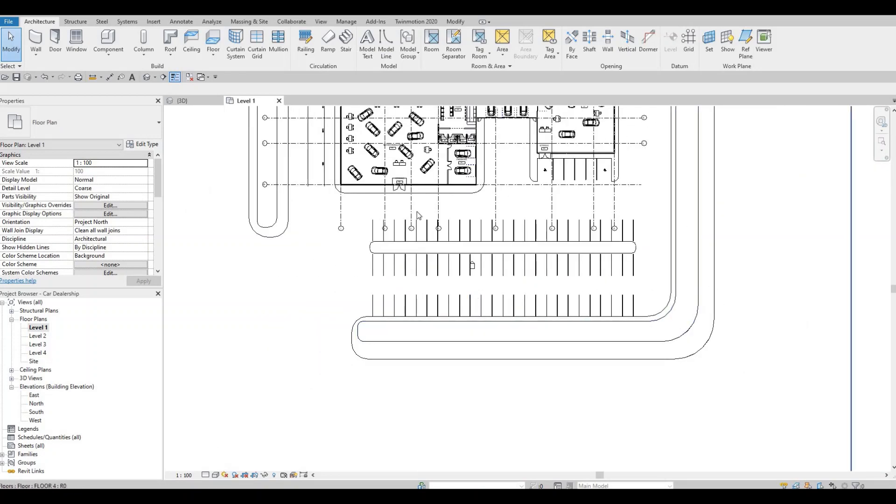
scroll(416, 279, "up", 1)
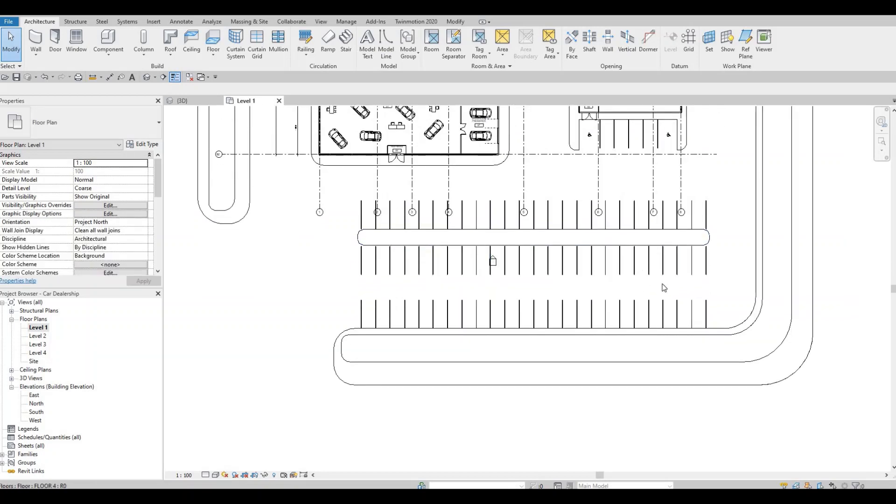
scroll(635, 298, "down", 1)
scroll(523, 210, "down", 2)
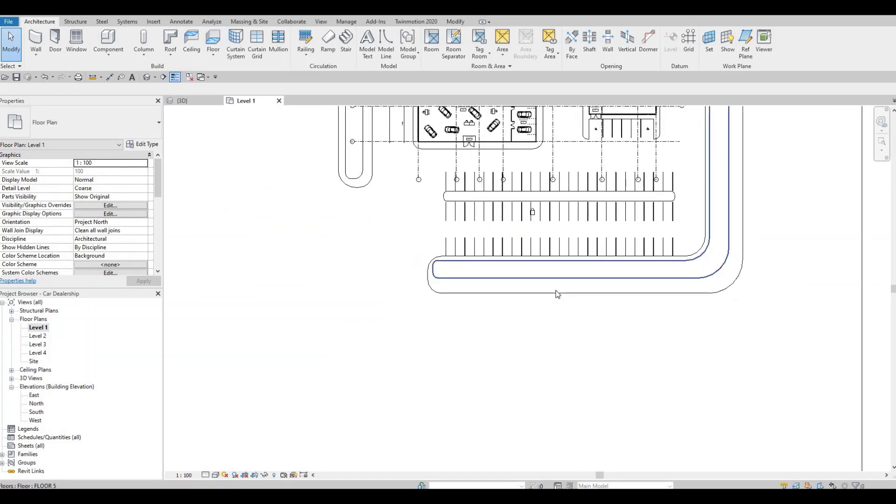
key("Escape")
key("Escape")
scroll(526, 288, "down", 2)
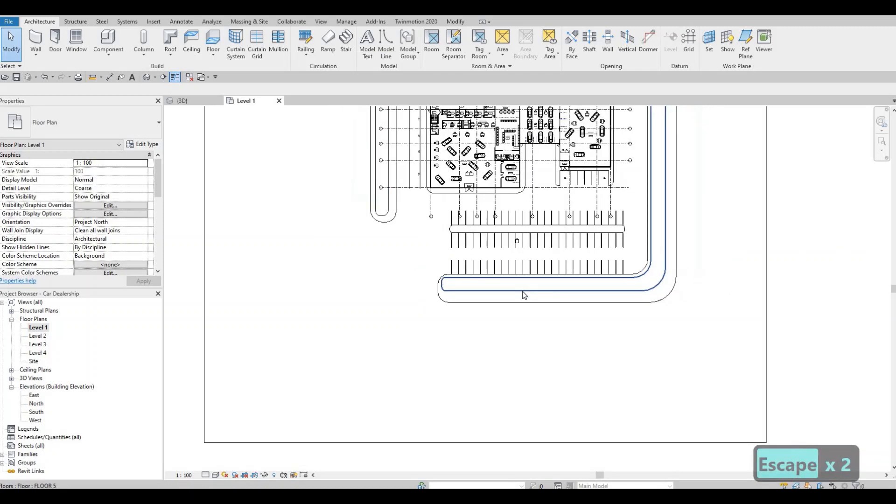
left_click(522, 286)
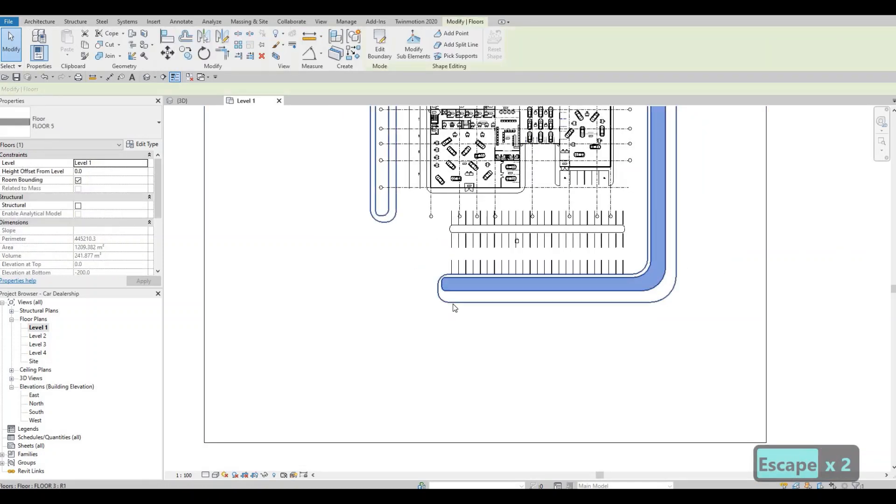
key("Escape")
left_click(451, 299)
double_click(425, 255)
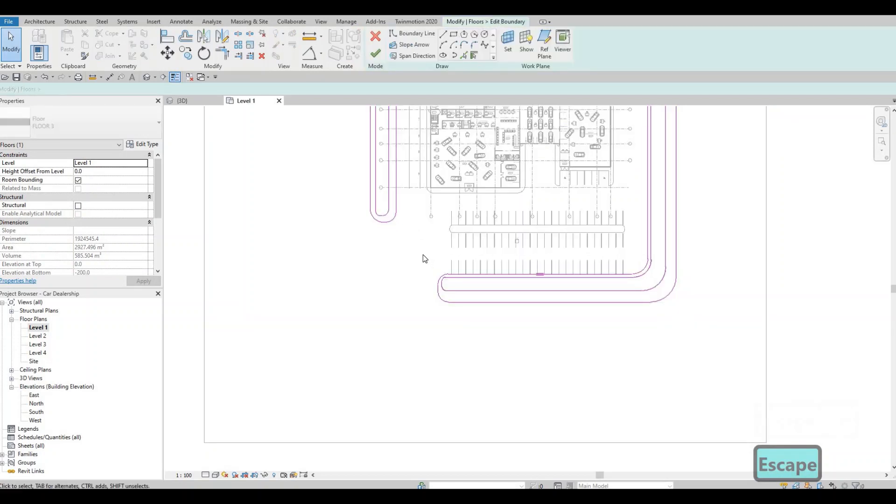
key("Tab")
left_click(611, 275)
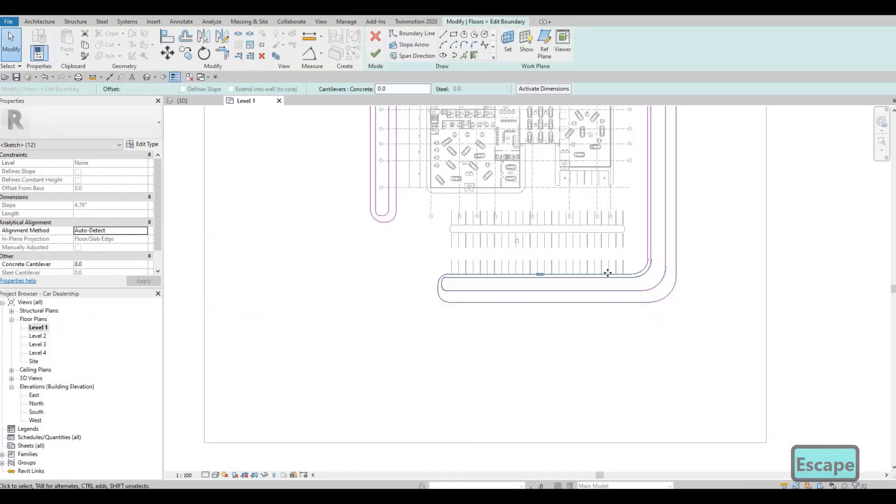
mouse_move(610, 292)
left_mouse_down()
mouse_move(608, 283)
mouse_move(579, 303)
left_mouse_up()
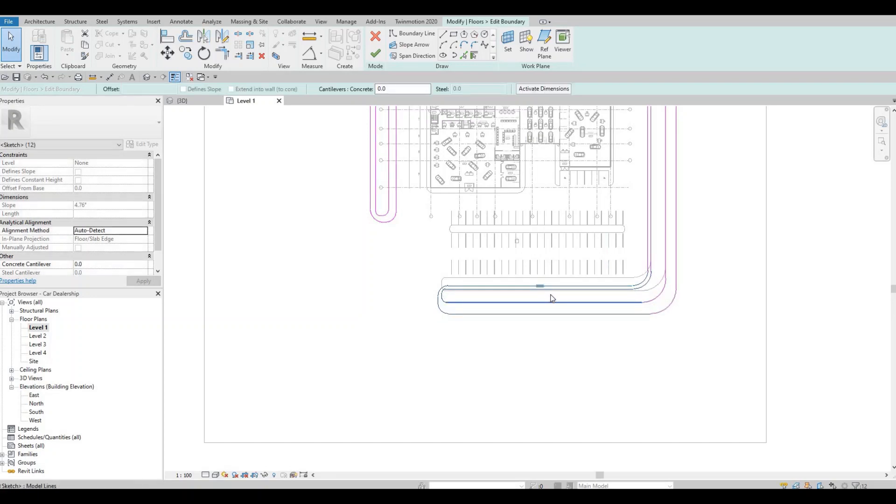
scroll(553, 299, "up", 1)
middle_click_drag(553, 299, 476, 258)
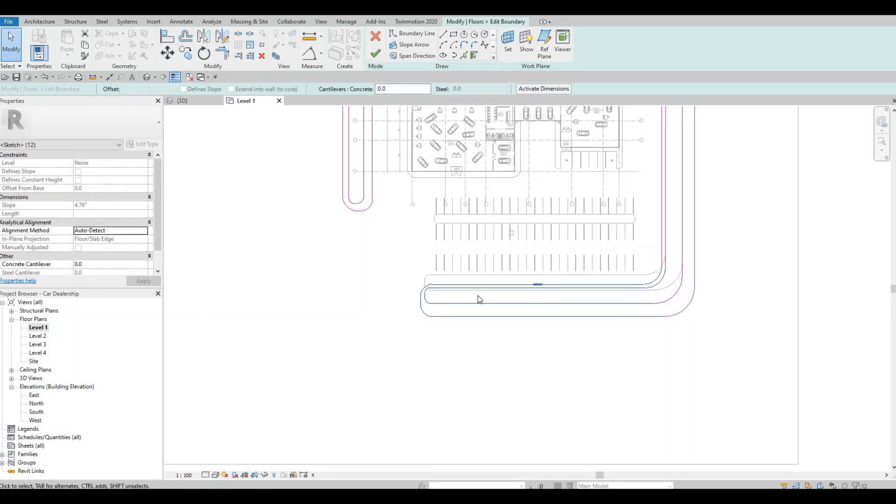
left_click(376, 54)
scroll(477, 295, "up", 1)
key("Escape")
- Edit the FLOOR 5 boundary to move its lower run down so the landscape strip fits inside the relocated curb outline
left_click(462, 268)
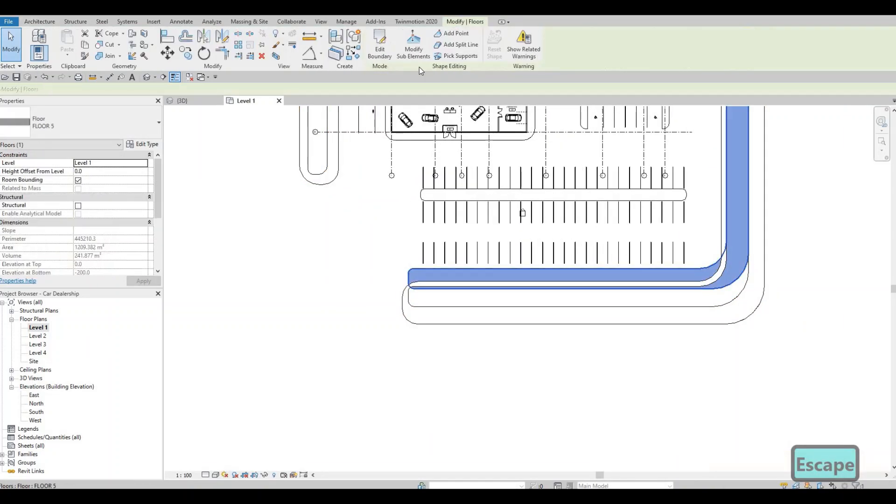
left_click(379, 47)
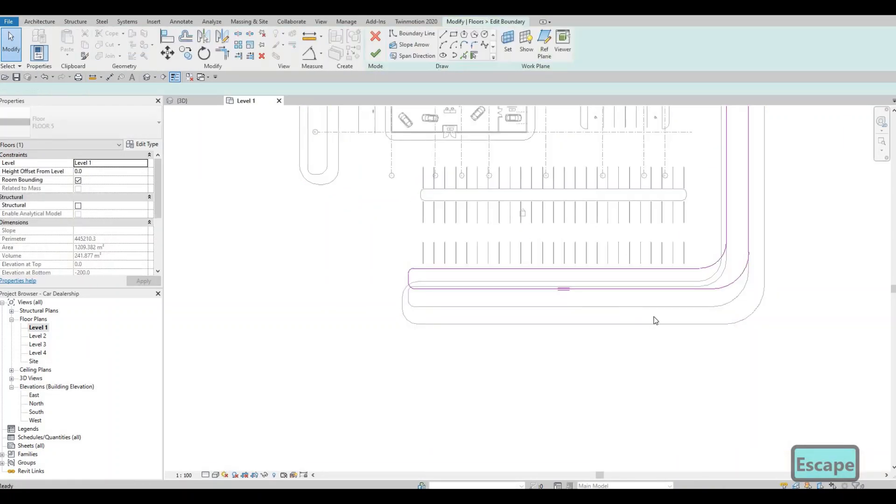
mouse_move(390, 251)
left_mouse_down()
mouse_move(503, 285)
mouse_move(702, 324)
left_mouse_up()
left_click_drag(664, 285, 662, 285)
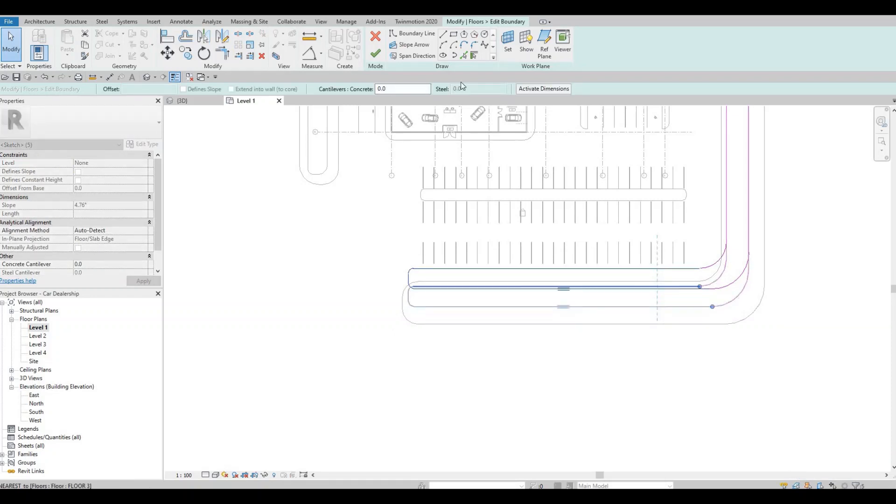
left_click(375, 52)
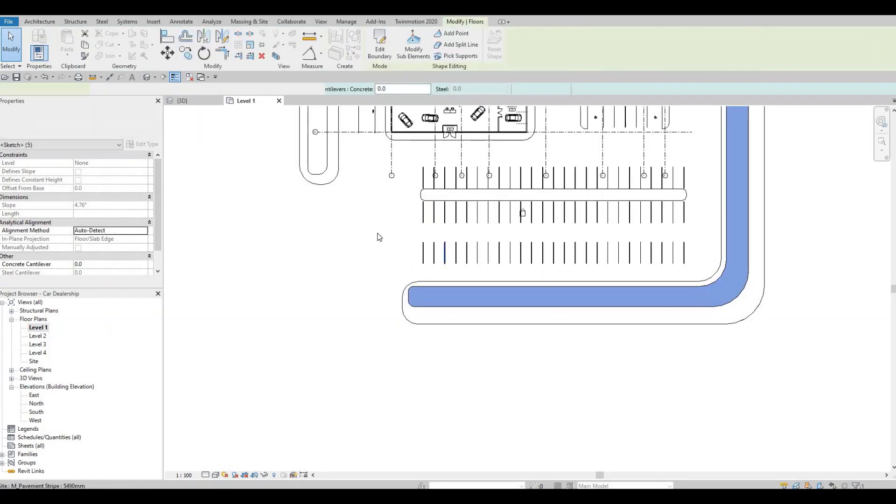
key("Escape")
key("Escape")
scroll(467, 256, "up", 2)
key("Escape")
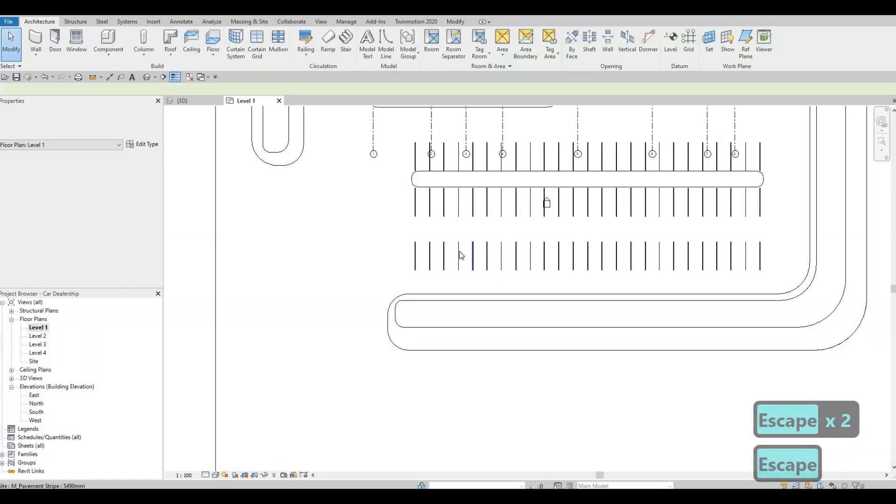
- Nudge the lowest row of 5490mm pavement stripes down until its ends meet the landscape strip's curb
key("ctrl+z")
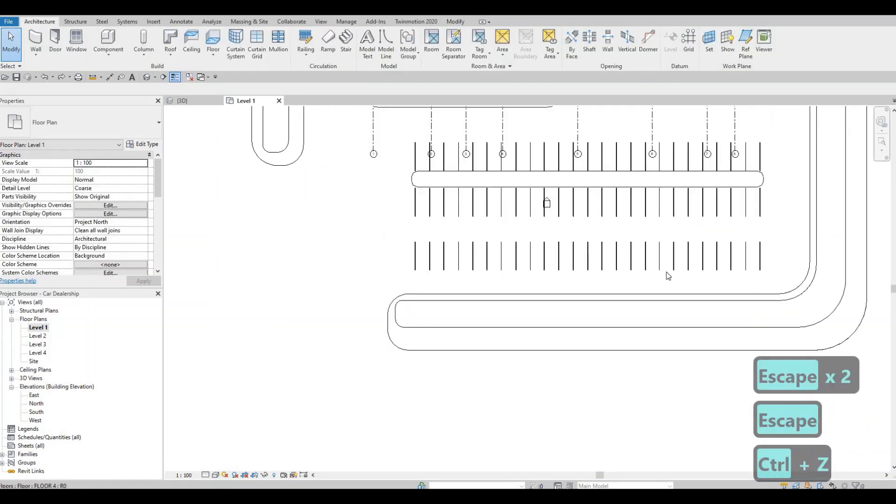
left_click_drag(763, 286, 774, 283)
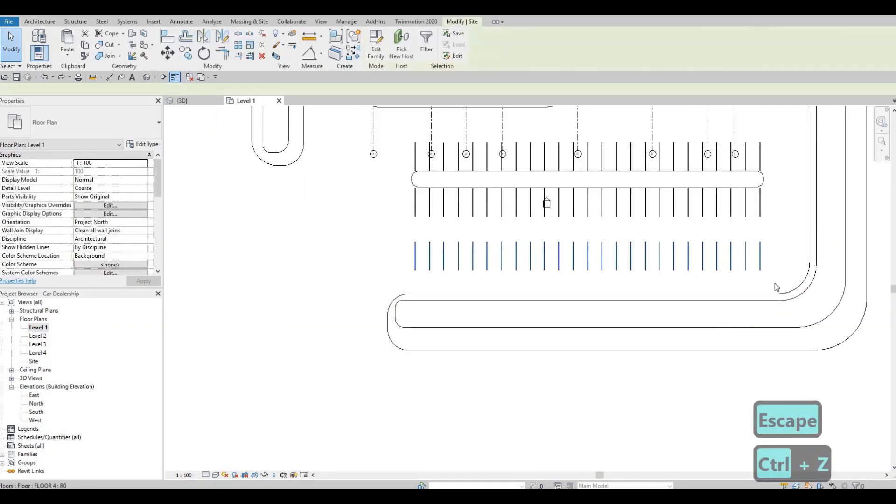
key("Down")
key("Down")
key("Down")
key("Down")
key("Down")
key("Down")
key("Down")
key("Down")
key("Down")
key("Down")
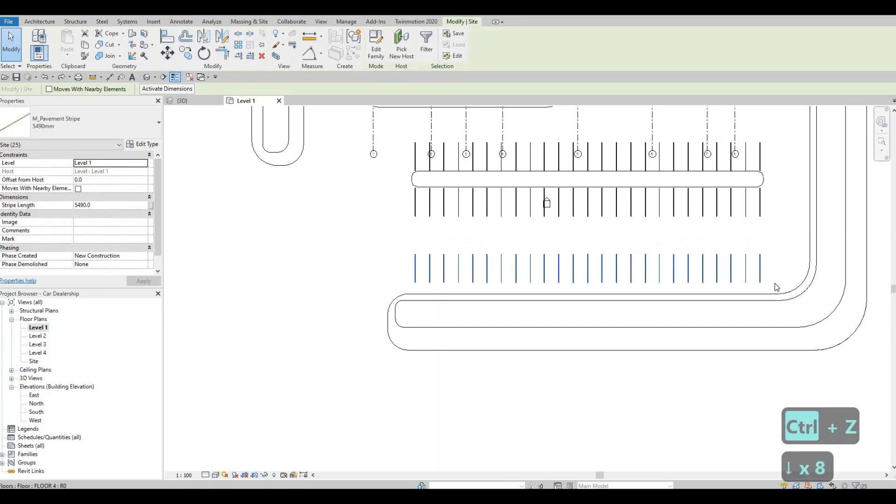
key("Down")
key("Down")
key("Down")
key("Down")
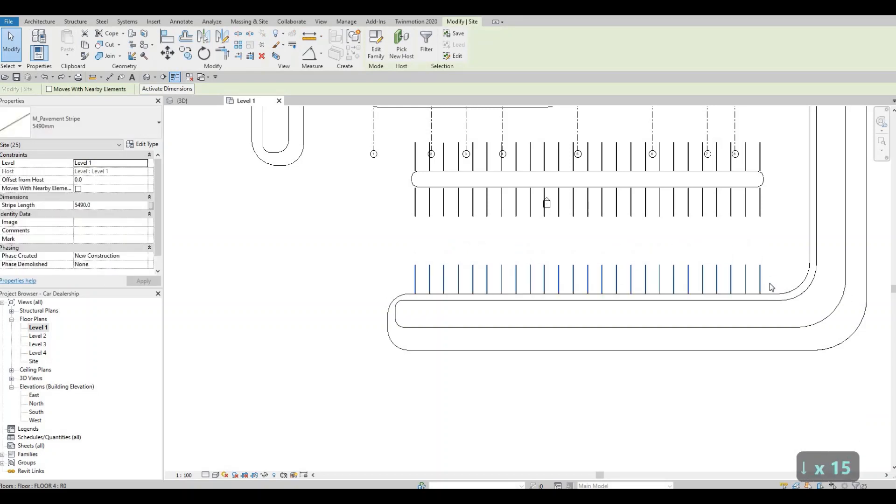
key("Escape")
key("Escape")
- Nudge the stripe row just below the parking island up against the island's edge
middle_click_drag(628, 351, 590, 450)
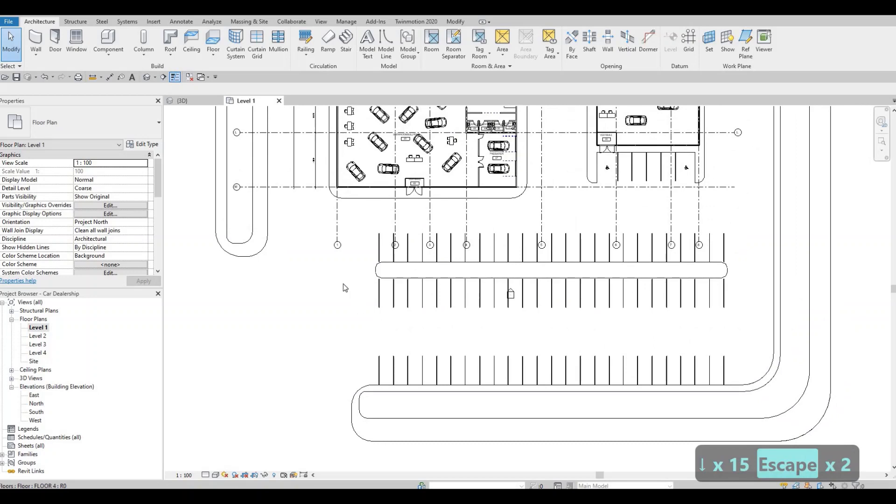
left_click_drag(322, 272, 754, 358)
scroll(630, 328, "up", 2)
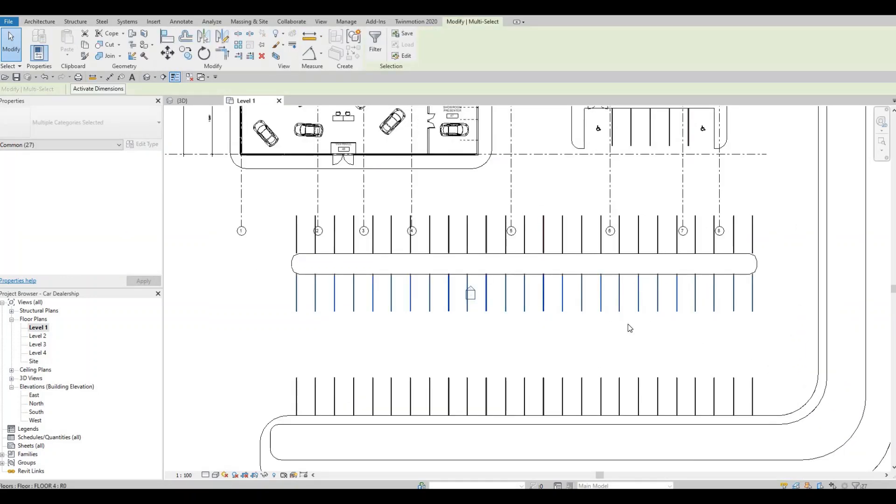
key("Escape")
key("Escape")
- Examine the widened drive aisle and the front parking lot against the building on the Level 1 plan
scroll(572, 341, "down", 5)
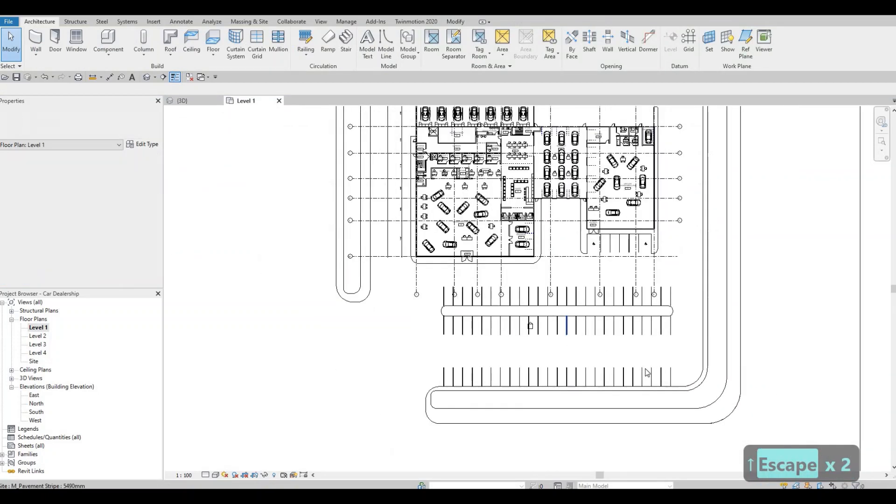
key("Escape")
key("Escape")
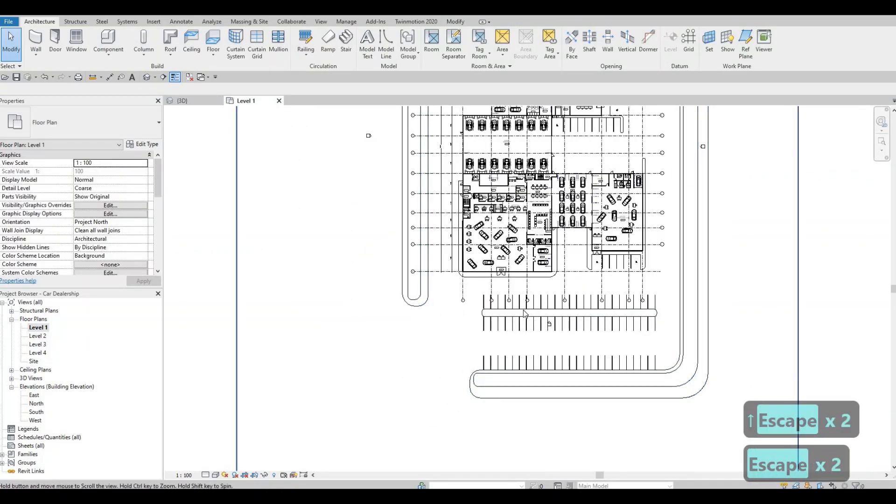
scroll(538, 339, "up", 2)
middle_click_drag(518, 378, 516, 445)
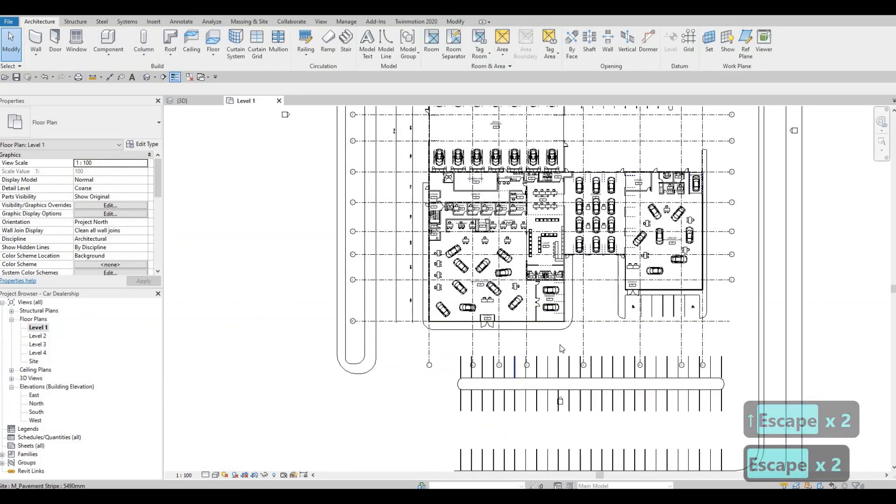
mouse_move(619, 303)
middle_mouse_down()
mouse_move(616, 323)
mouse_move(624, 290)
middle_mouse_up()
scroll(617, 327, "down", 3)
key("Escape")
scroll(607, 336, "up", 1)
scroll(618, 299, "up", 1)
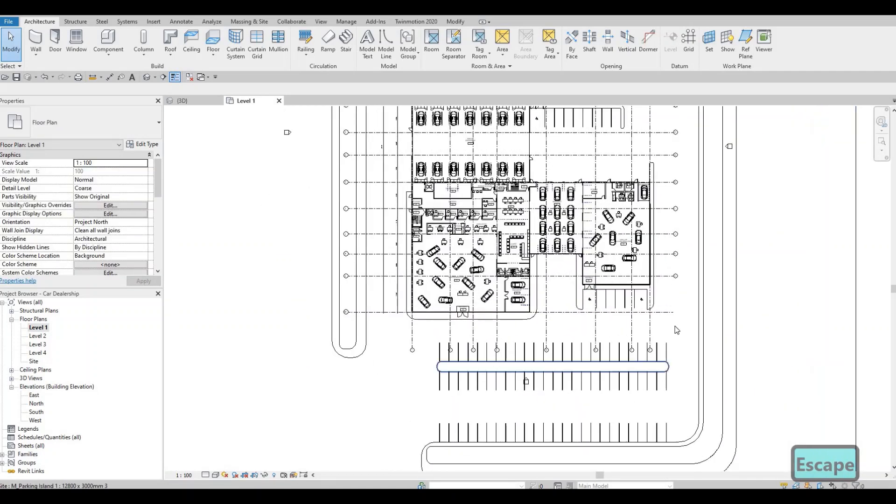
middle_click_drag(712, 307, 725, 275)
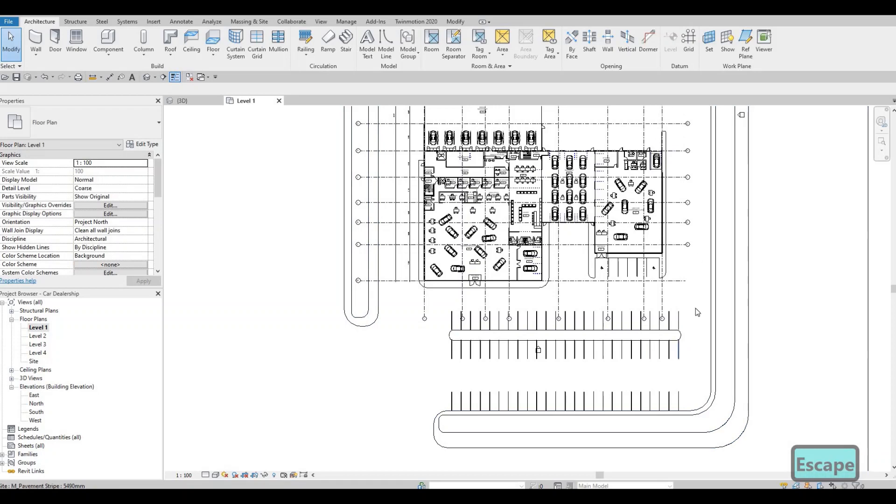
middle_click_drag(615, 336, 636, 281)
middle_click_drag(598, 357, 595, 417)
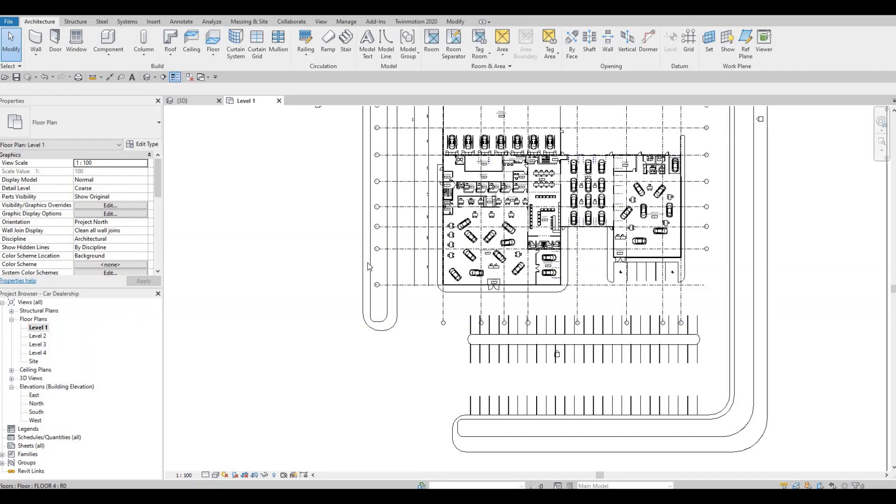
- Examine the showroom's front entrance and curtain wall facing the parking lot in the 3D view
left_click(183, 101)
middle_click_drag(335, 425, 349, 370)
middle_click_drag(499, 309, 438, 304, "shift")
scroll(465, 316, "up", 5)
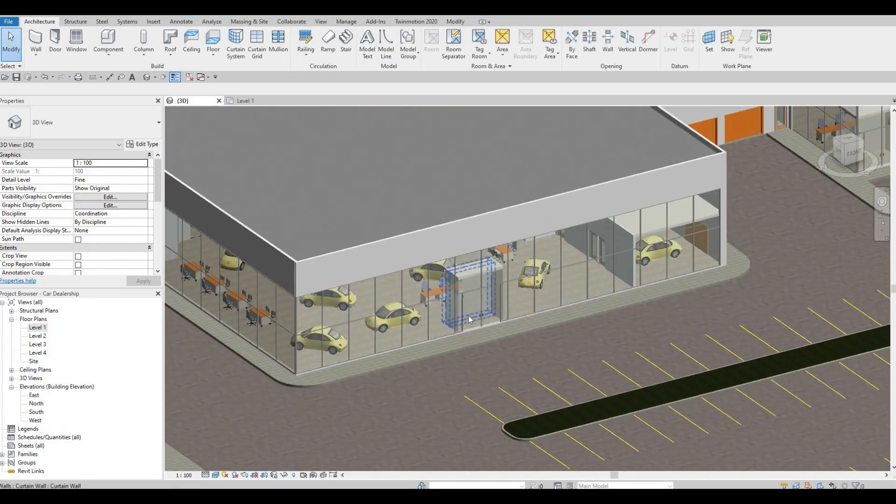
scroll(469, 316, "up", 2)
scroll(466, 315, "down", 6)
scroll(466, 315, "up", 5)
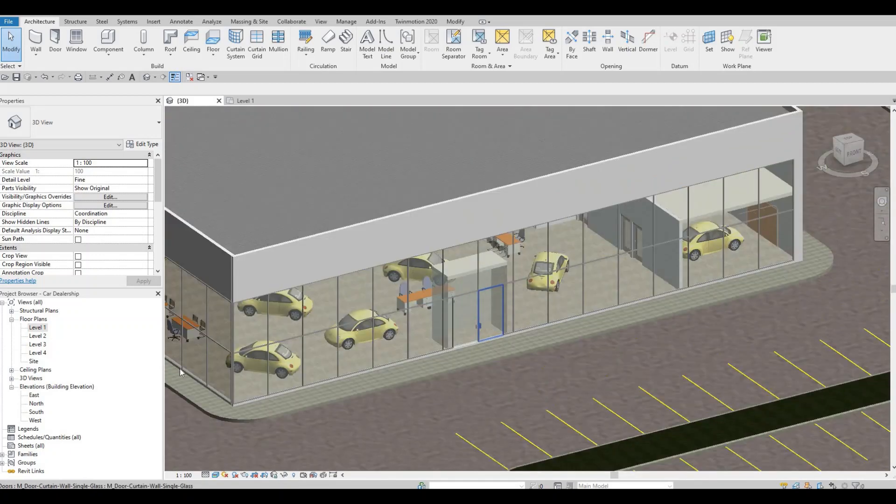
- In the South elevation, start an in-place model in the Generic Models category and keep its default name
double_click(42, 413)
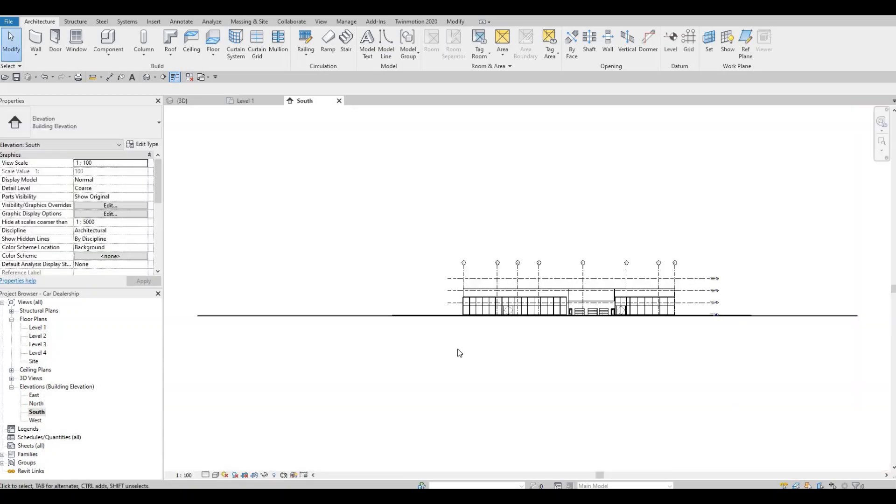
scroll(559, 325, "up", 6)
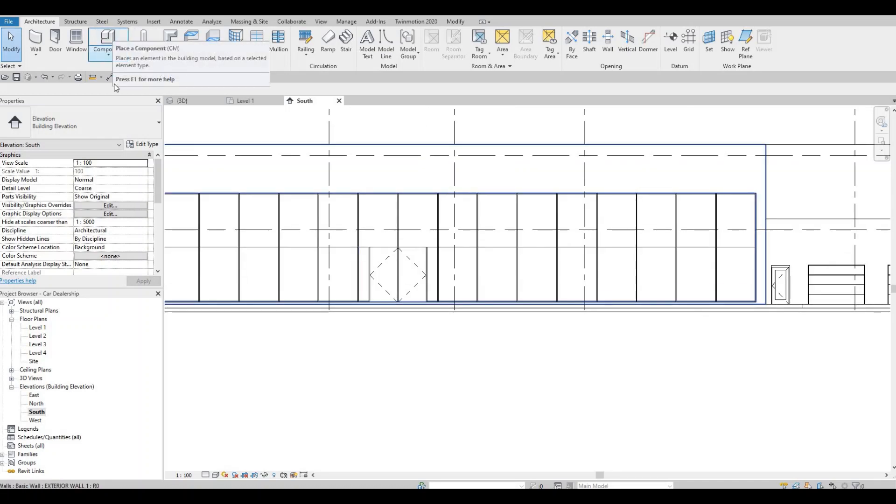
left_click(108, 54)
left_click(117, 95)
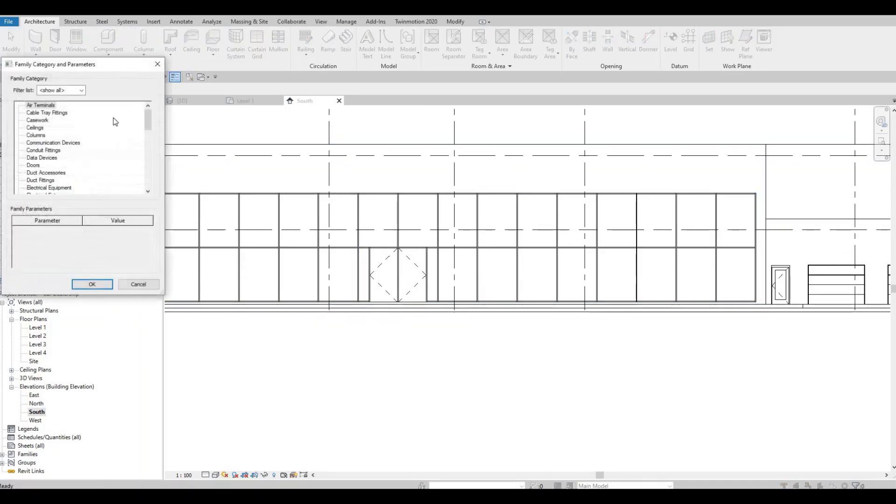
scroll(83, 163, "down", 3)
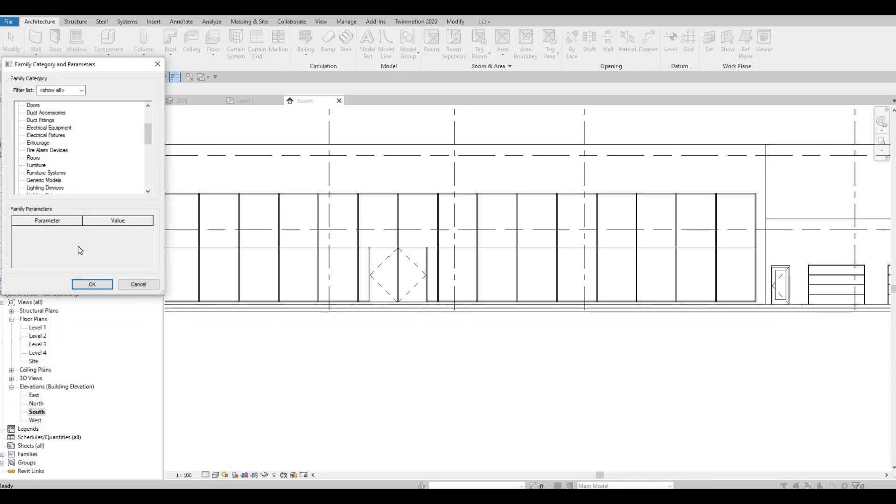
key("Return")
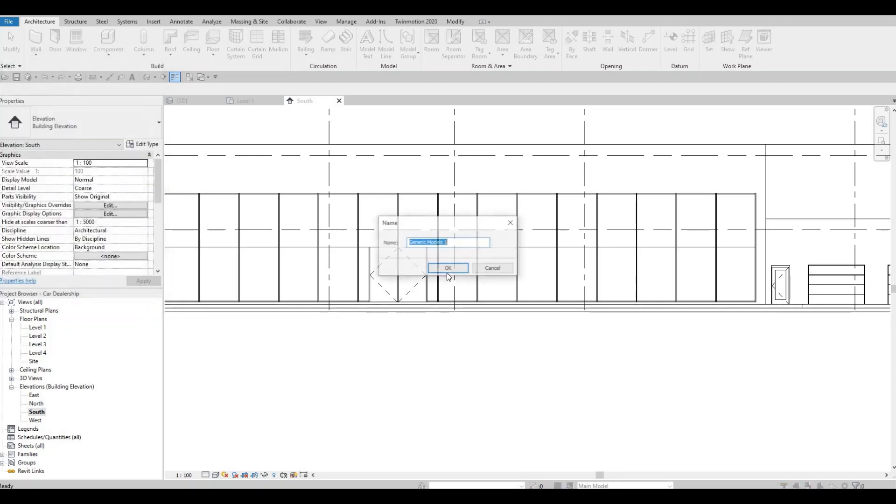
key("Return")
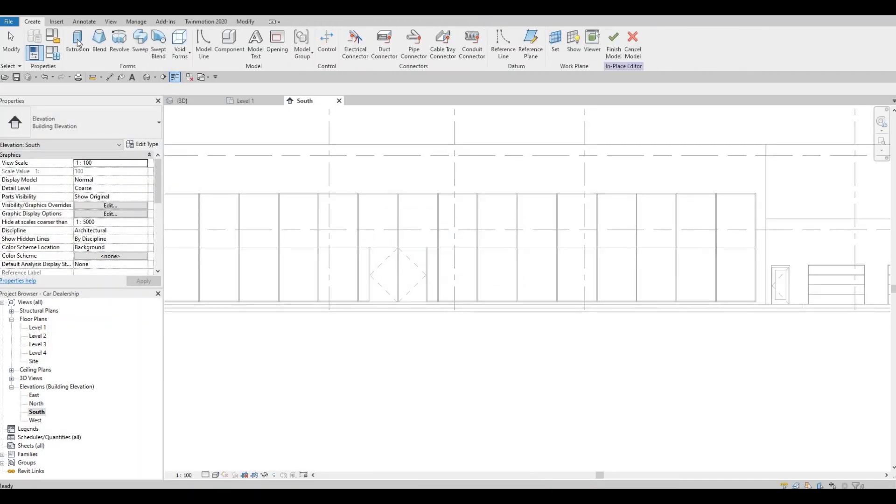
- Start an extrusion with its work plane picked from the entrance's curtain wall glass door
left_click(77, 44)
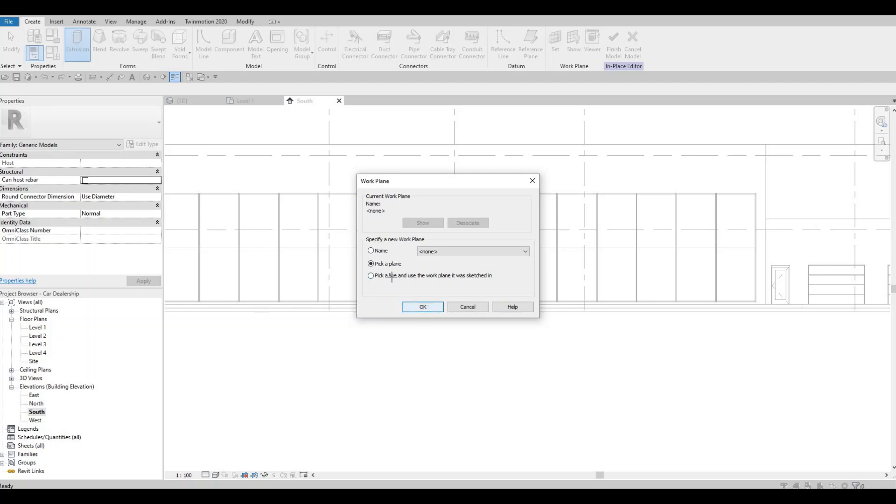
left_click(423, 308)
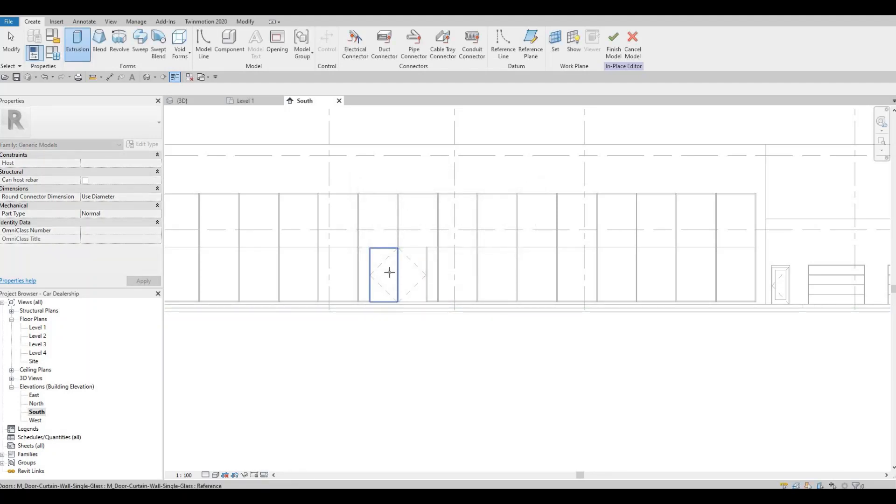
left_click(384, 273)
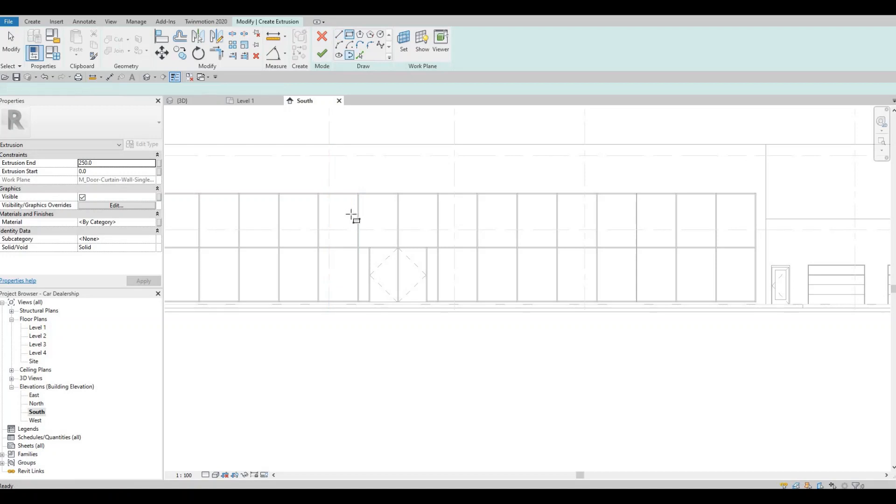
- Sketch a rectangle about 5490 mm wide and 4630 mm high around the double entrance door
left_click(345, 215)
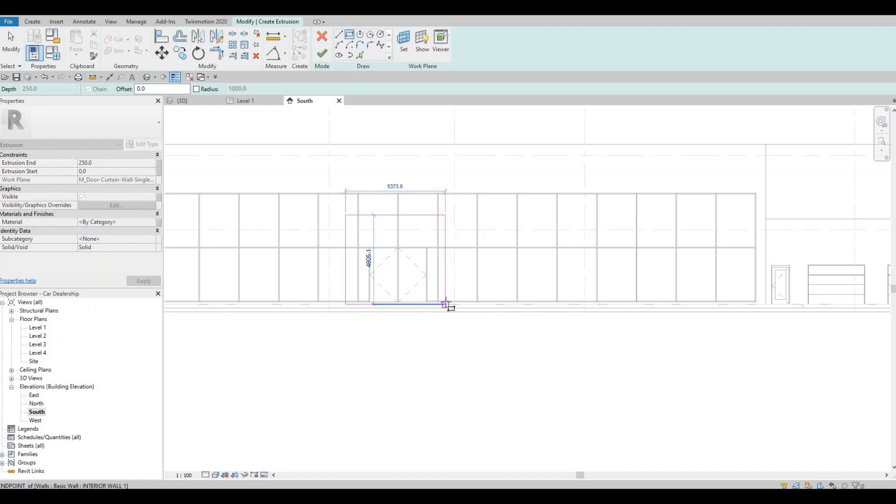
left_click(446, 303)
key("Escape")
key("Escape")
scroll(344, 260, "up", 1)
- Nudge the rectangle's left side outward until the outline is about 5730 mm wide
left_click(343, 261)
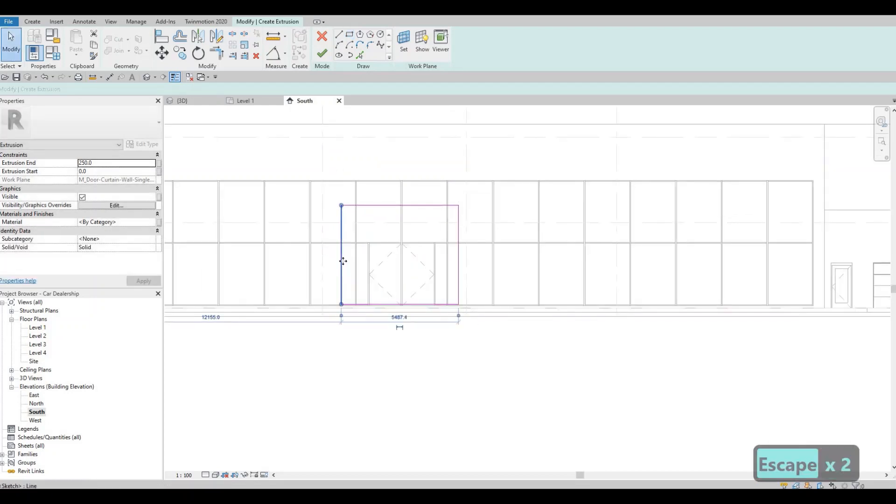
key("Left")
key("Left")
key("Left")
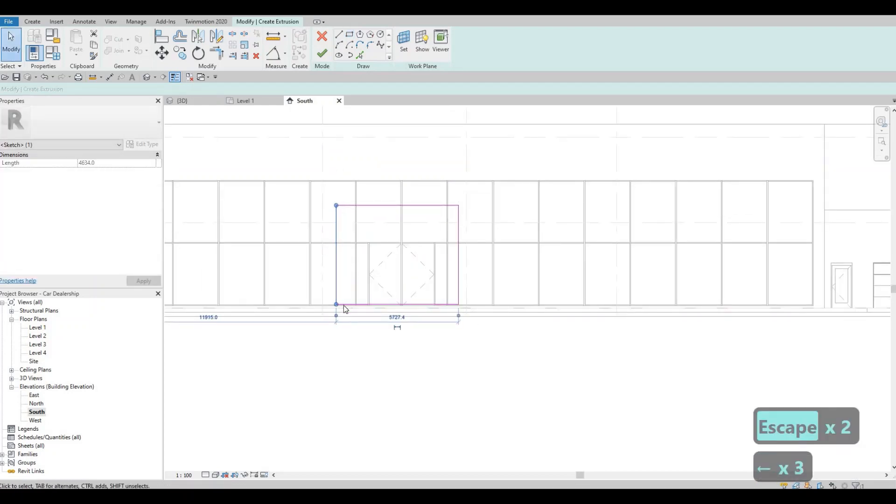
scroll(346, 308, "up", 2)
scroll(451, 309, "up", 2)
mouse_move(428, 317)
middle_mouse_down()
mouse_move(491, 321)
mouse_move(356, 364)
middle_mouse_up()
scroll(451, 307, "down", 1)
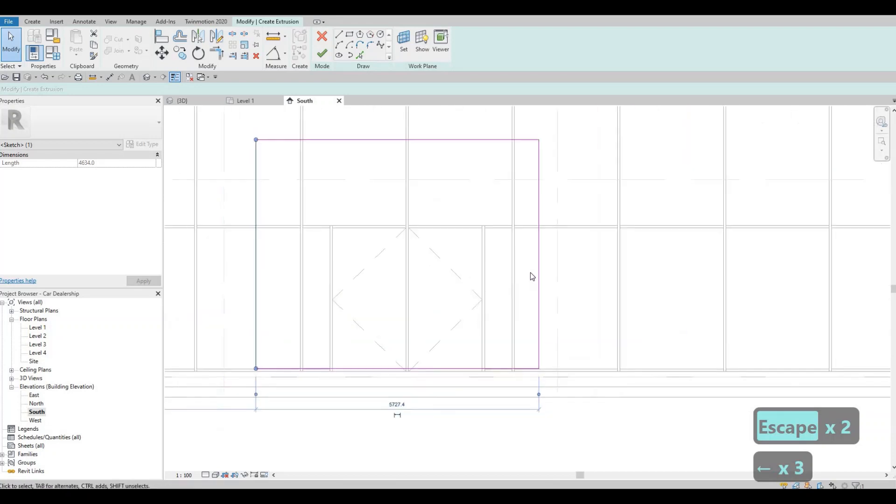
- Nudge the rectangle's right side outward until the outline is about 6090 mm wide
left_click(540, 262)
key("Right")
key("Right")
key("Right")
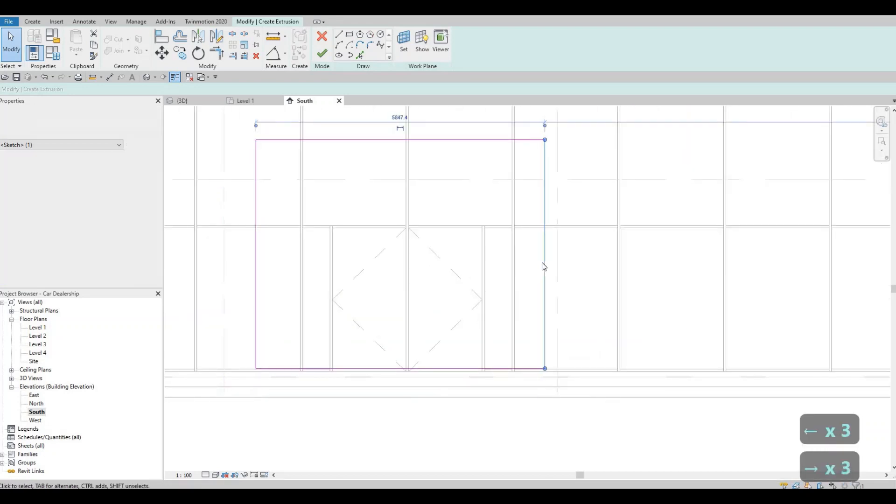
key("Right")
key("Right")
key("Right")
key("Right")
key("Right")
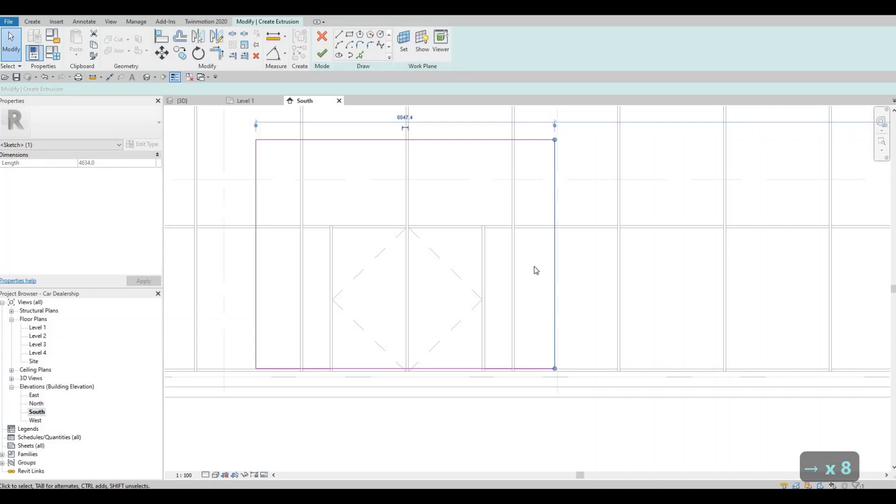
key("Right")
- Align the outline's lower line with the curtain wall's base and nudge its upper line up to a height of about 4770 mm
key("a")
key("l")
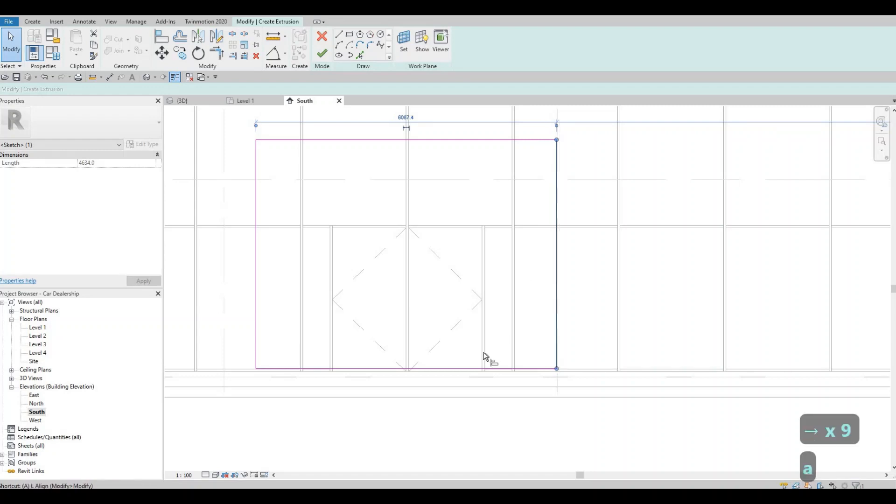
scroll(497, 384, "up", 2)
left_click(470, 384)
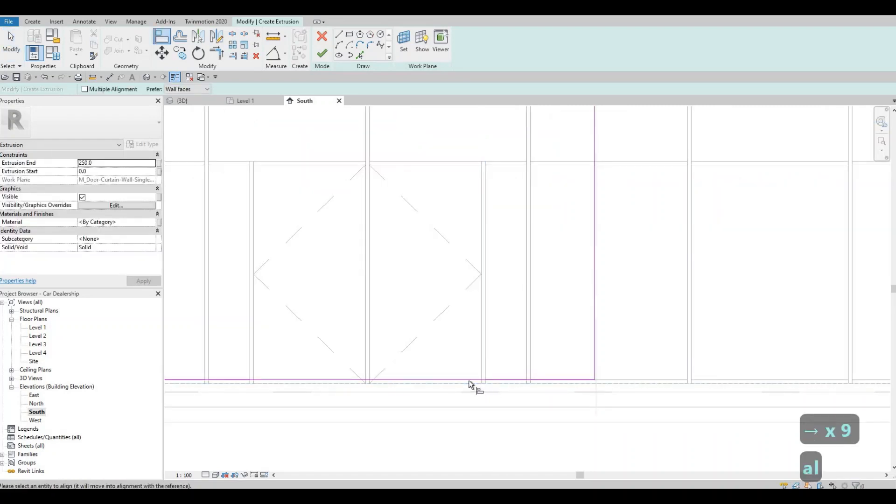
left_click(537, 379)
scroll(449, 269, "down", 3)
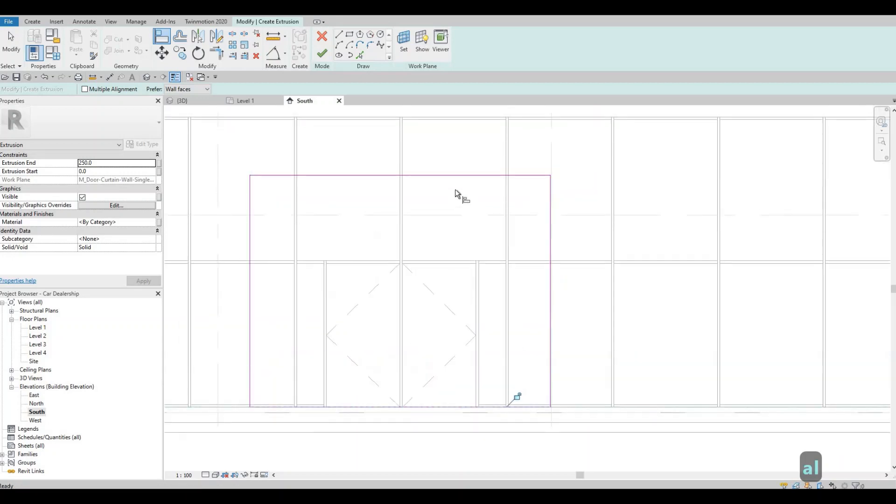
key("Escape")
key("Escape")
left_click(450, 193)
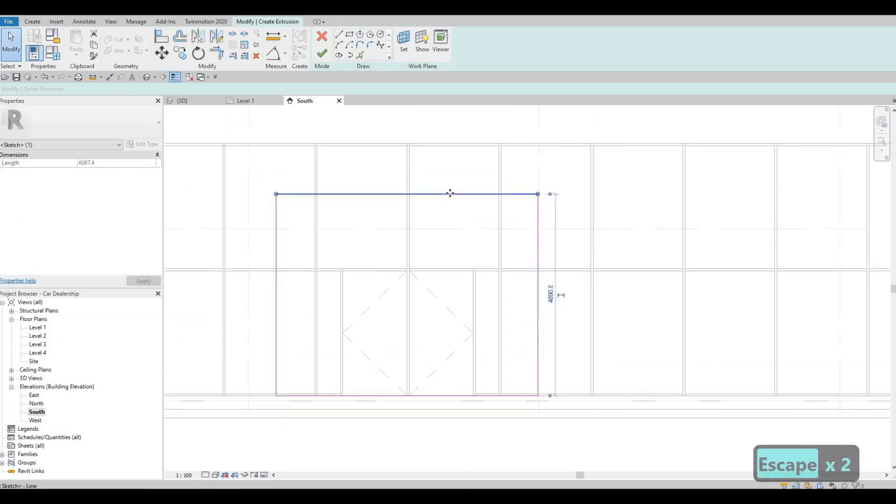
scroll(456, 194, "down", 2)
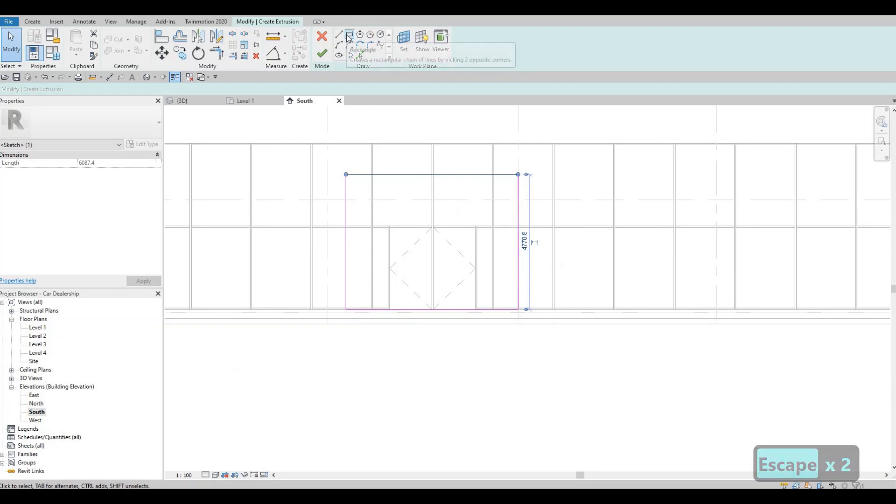
left_click(350, 35)
scroll(368, 308, "up", 1)
scroll(368, 308, "up", 1)
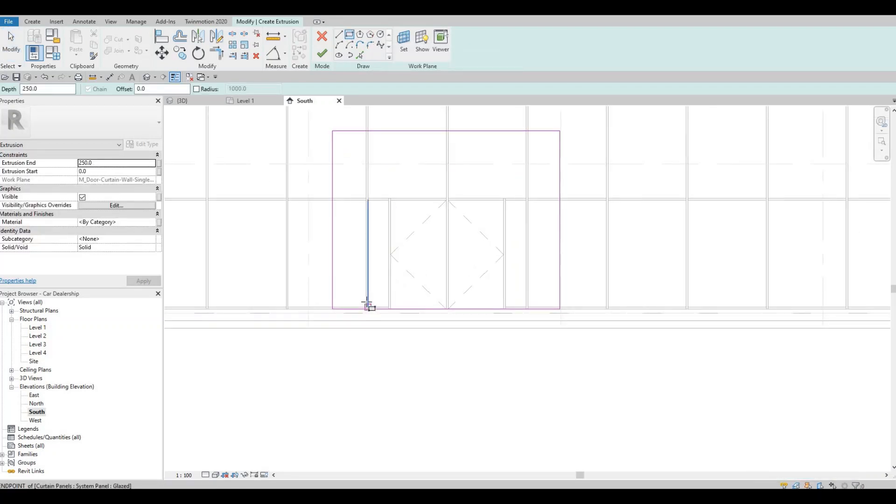
scroll(356, 310, "up", 1)
left_click(350, 311)
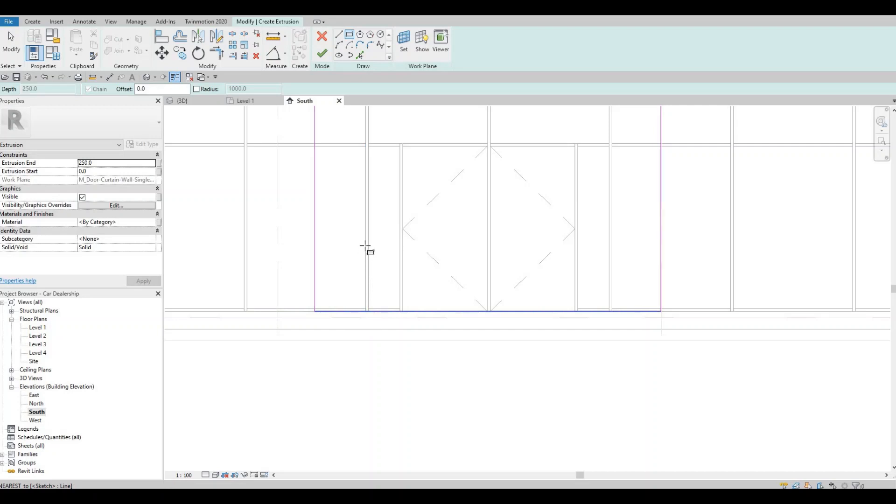
scroll(366, 254, "down", 1)
middle_click_drag(465, 149, 456, 286)
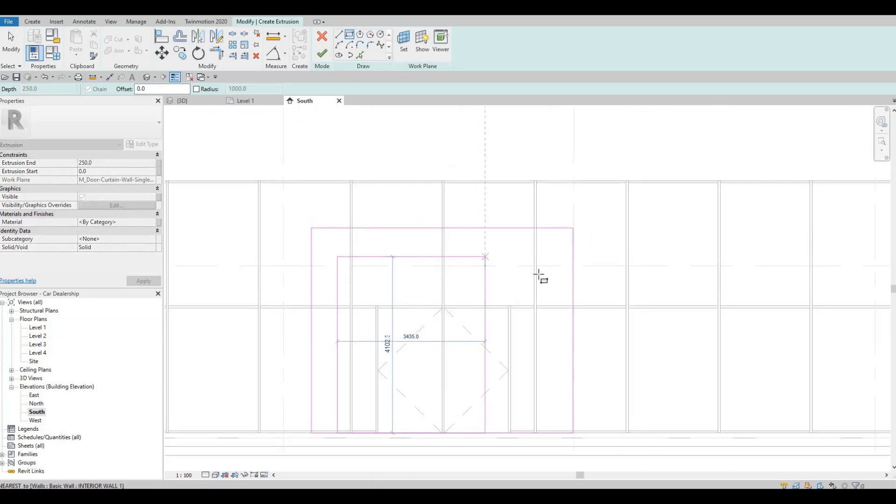
left_click(541, 274)
key("Escape")
key("Escape")
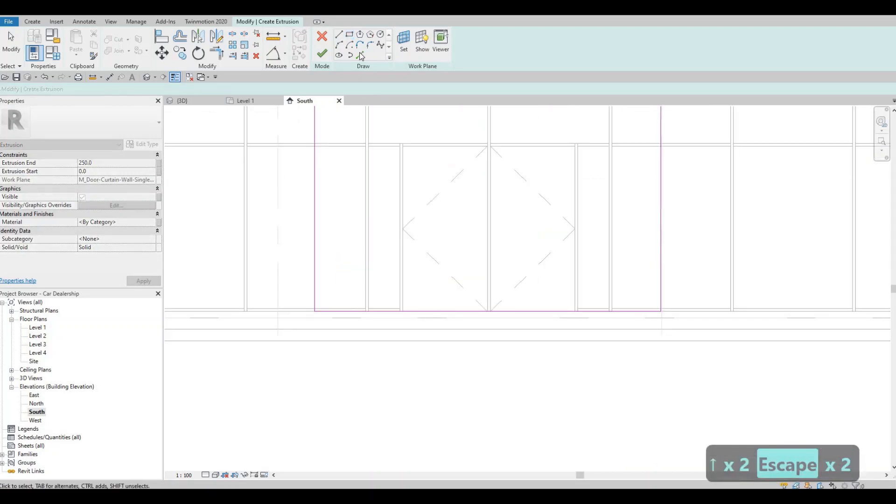
- Create a sketch line offset 600 mm inward from the outline's left side using Pick Lines
left_click(359, 55)
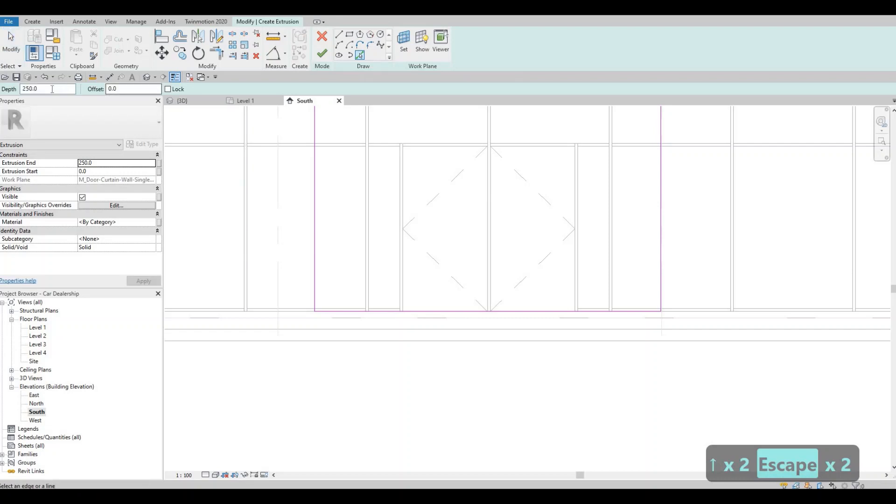
type("600")
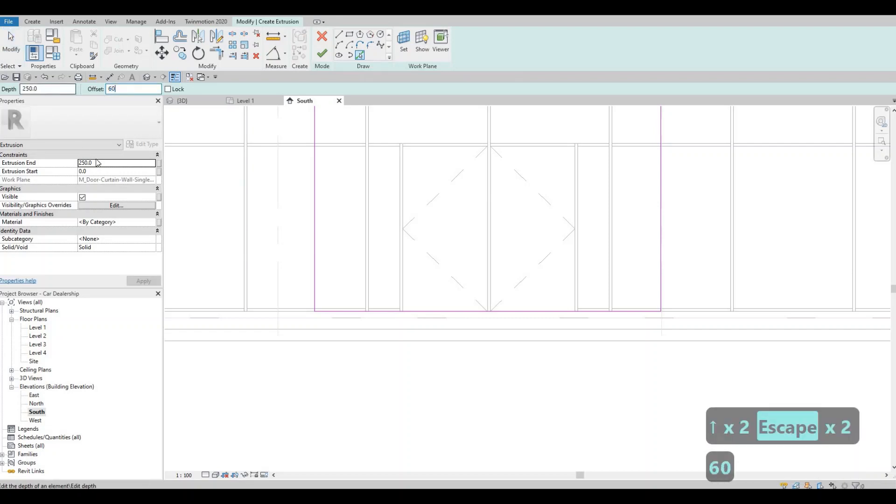
left_click(317, 179)
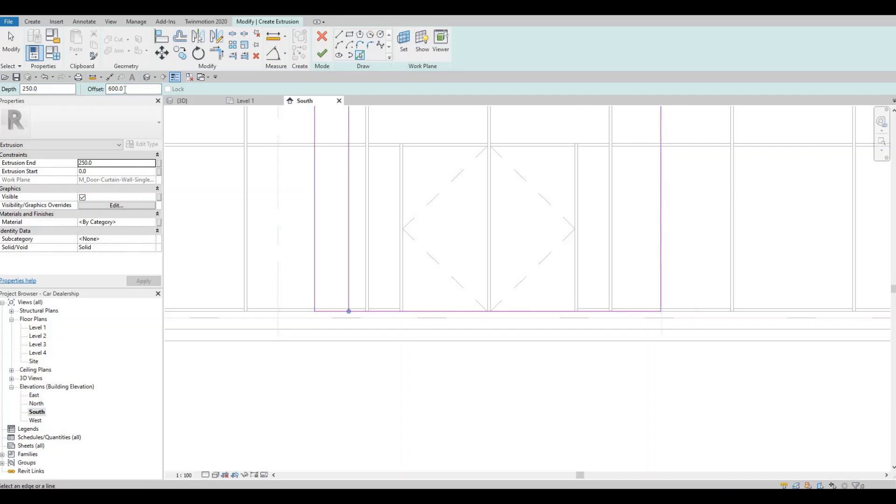
key("Escape")
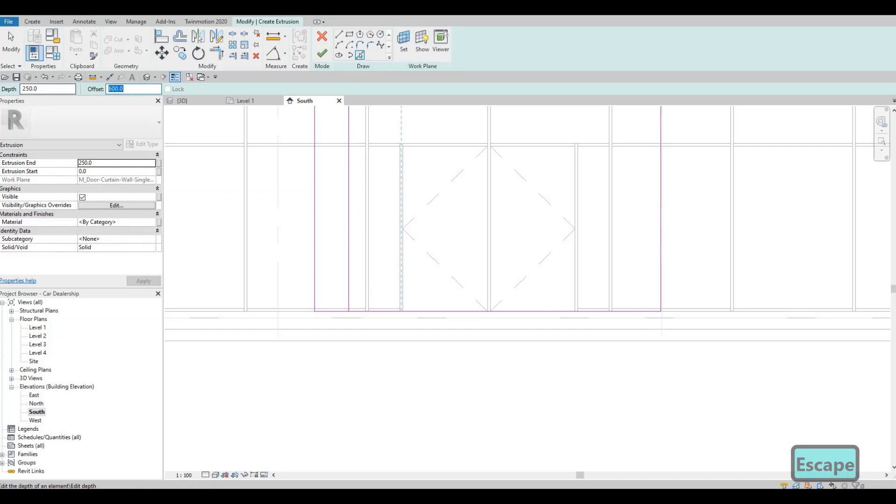
- Create sketch lines offset 800 mm inward from the outline's upper line and right side
type("800")
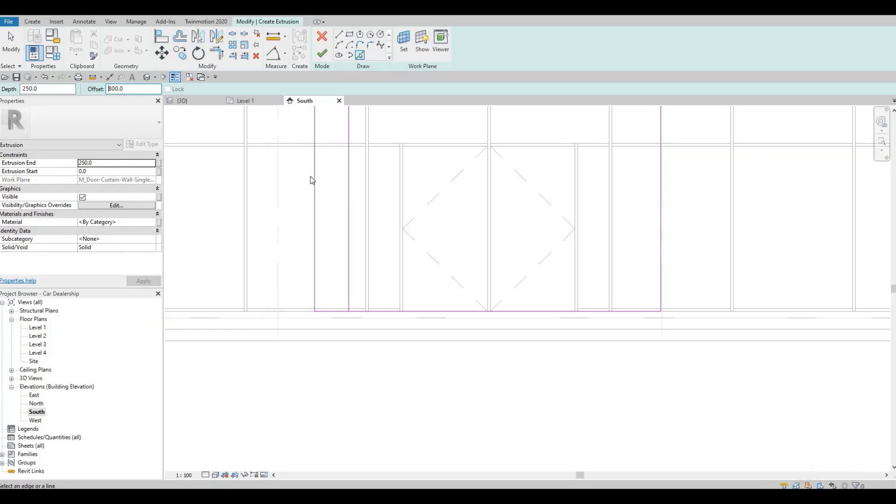
scroll(330, 187, "down", 2)
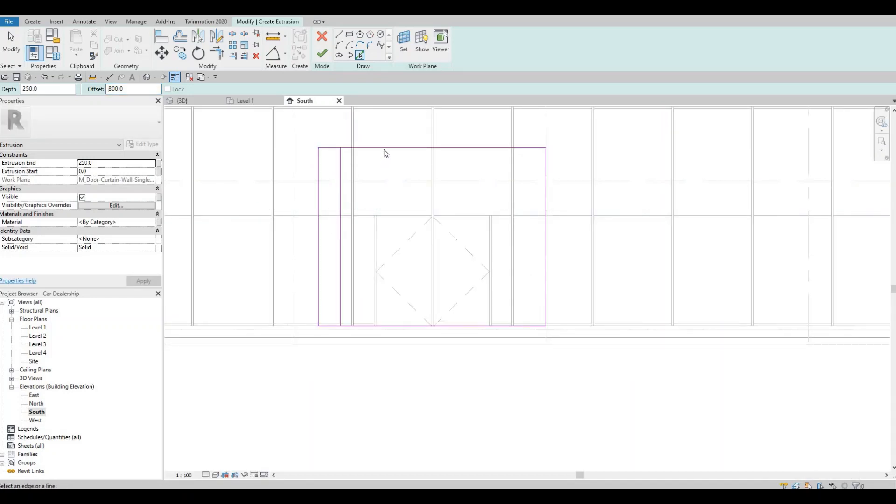
left_click(528, 219)
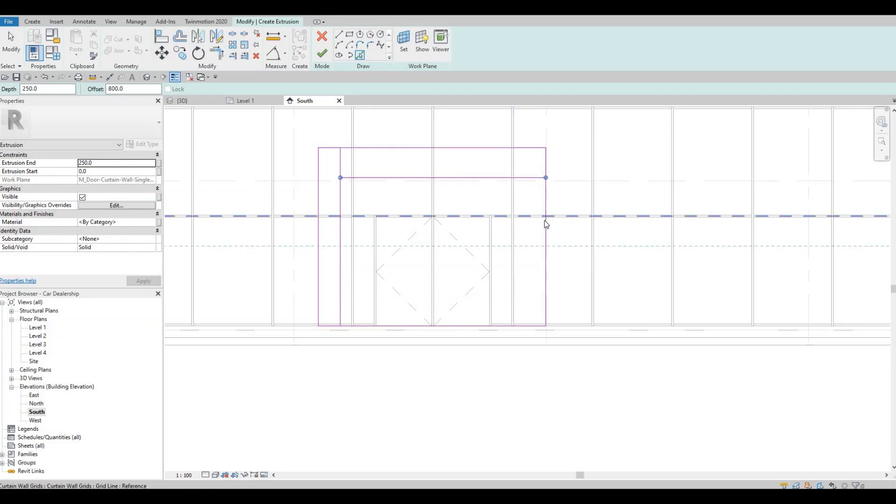
- Delete the inner vertical line offset 600 mm from the outline's left side
key("Escape")
key("Escape")
left_click(341, 204)
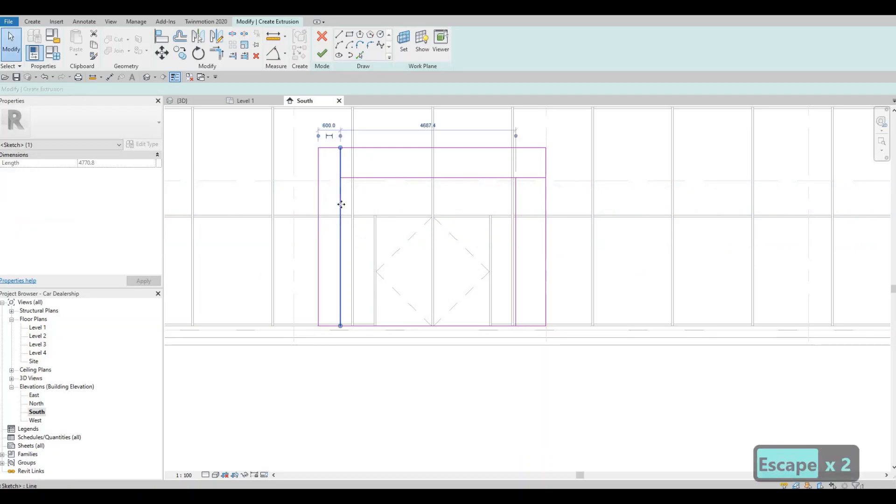
key("Delete")
- Create a sketch line offset 800 mm inward from the outline's left side using Pick Lines
left_click(359, 56)
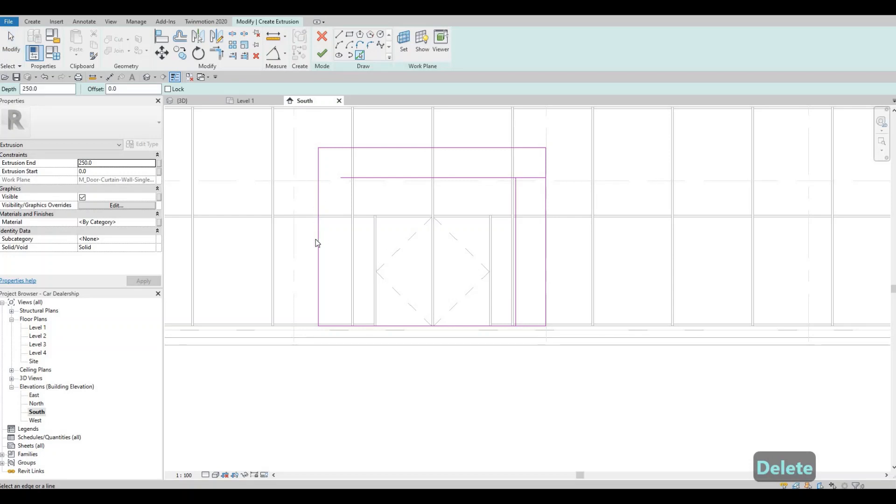
scroll(325, 300, "up", 2)
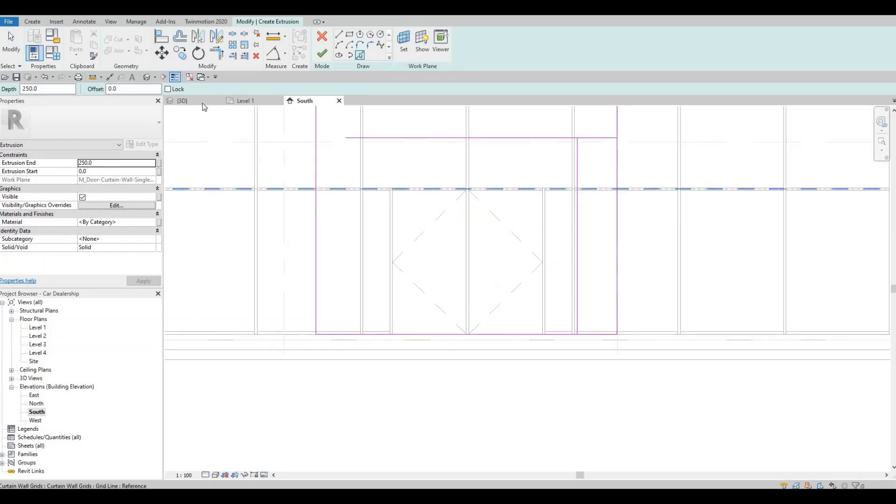
type("8")
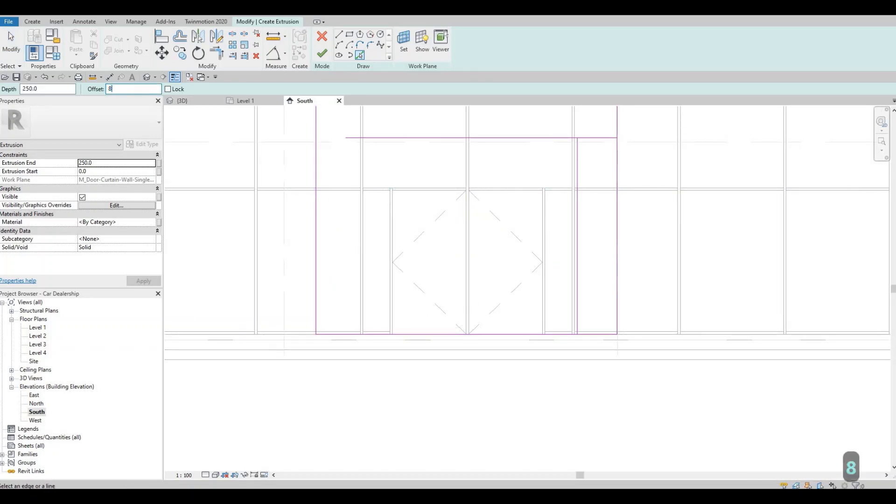
type("00")
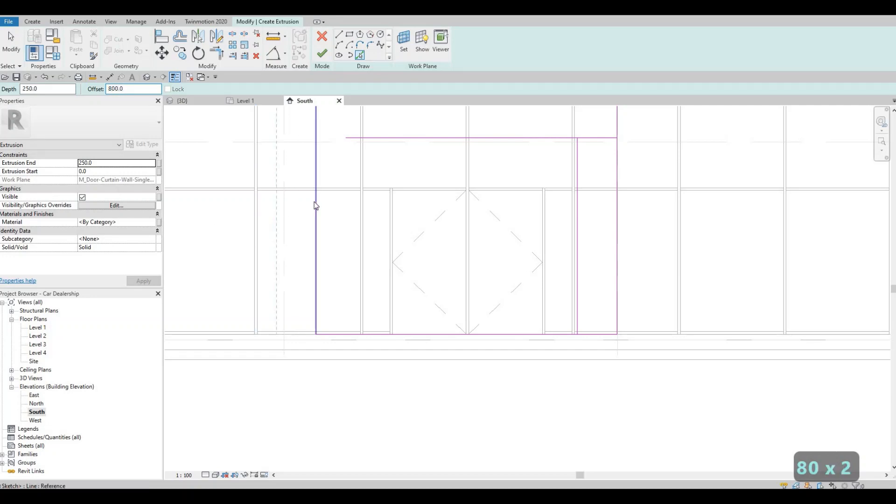
left_click(338, 206)
scroll(287, 275, "down", 1)
key("Escape")
key("Escape")
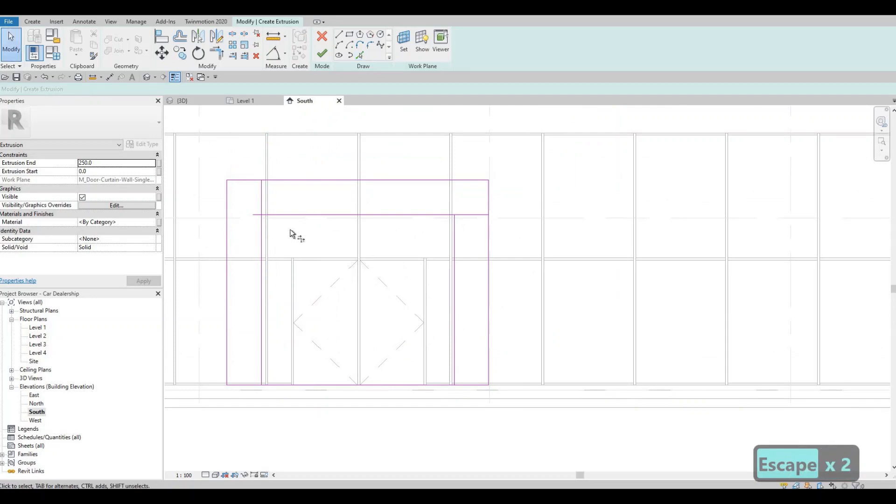
- Trim the inner left vertical line and the inner horizontal line to a clean corner
key("t")
key("r")
left_click(262, 224)
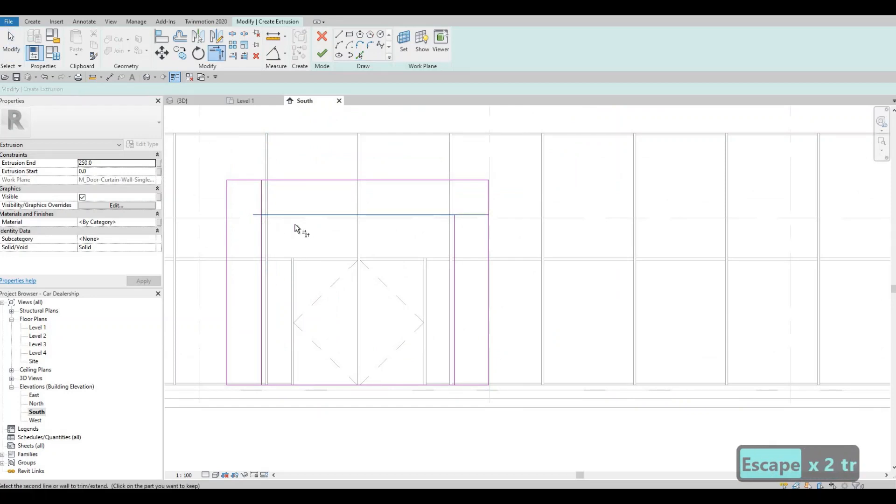
left_click(442, 217)
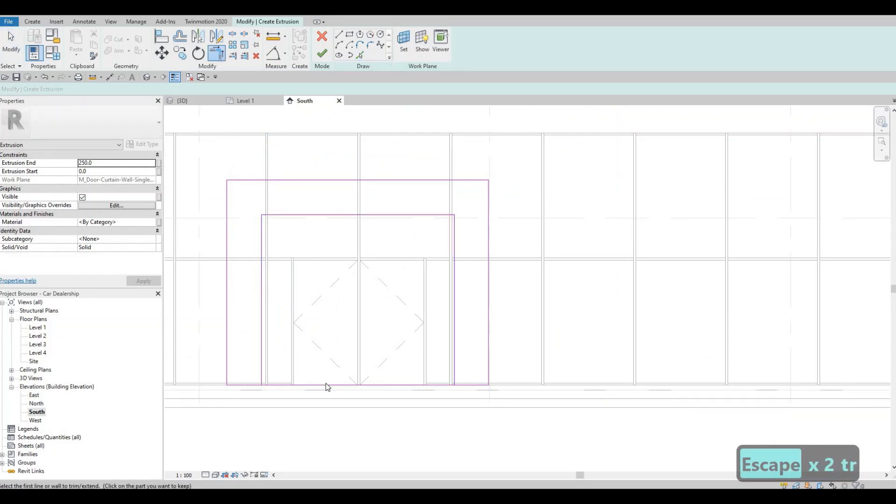
scroll(326, 386, "up", 1)
key("Escape")
key("Escape")
- Split the outline's lower line near the middle of the entrance doors
key("s")
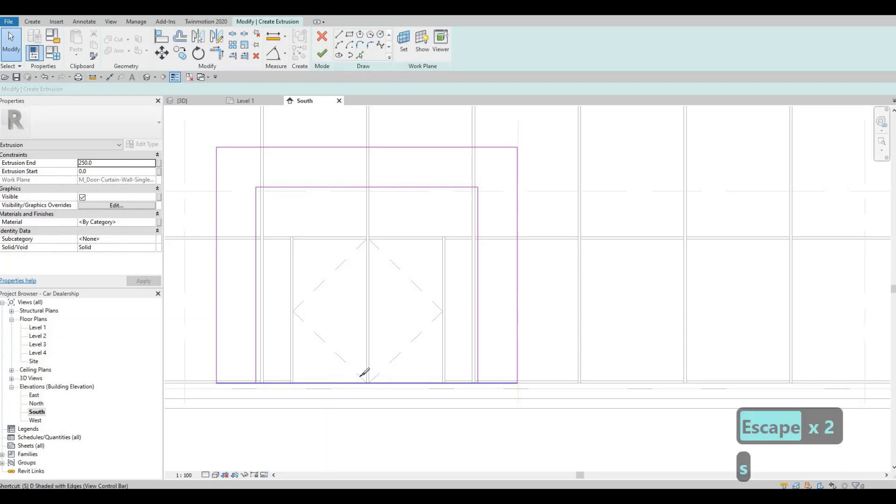
key("l")
left_click(361, 383)
key("Escape")
key("Escape")
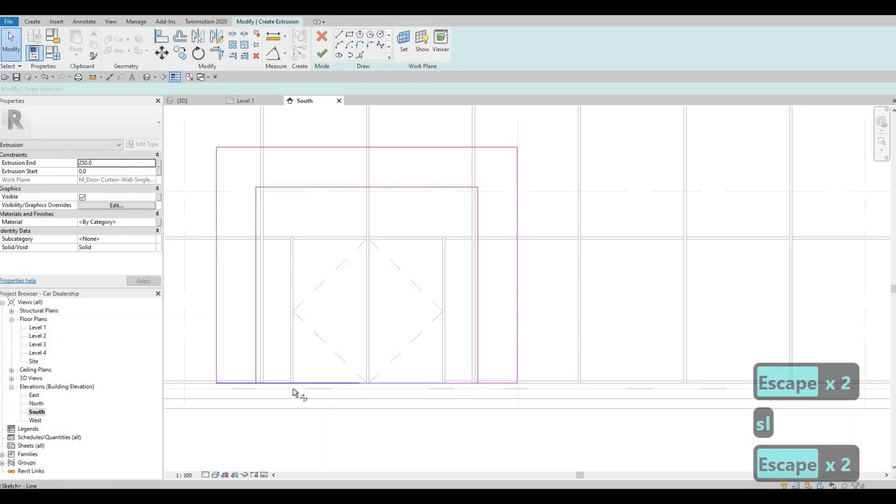
- Trim the two lower line segments to the inner vertical lines, closing the bases of both portal legs
key("t")
key("r")
left_click(256, 365)
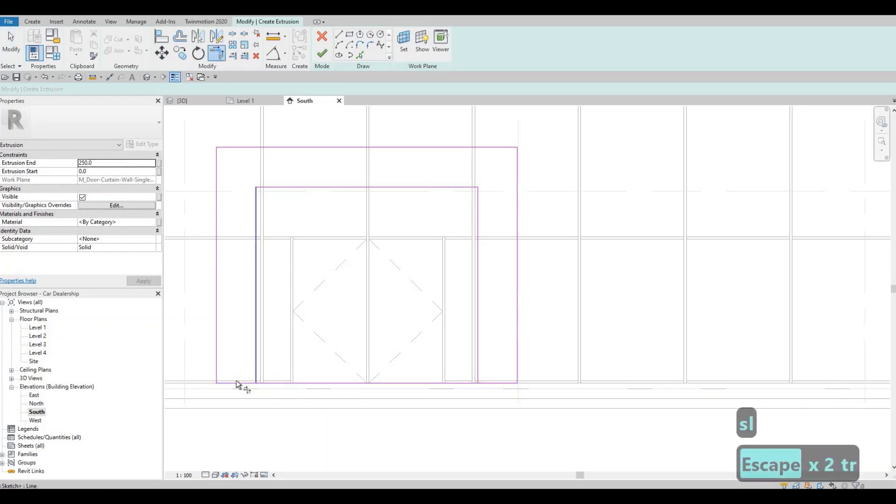
left_click(236, 382)
left_click(479, 361)
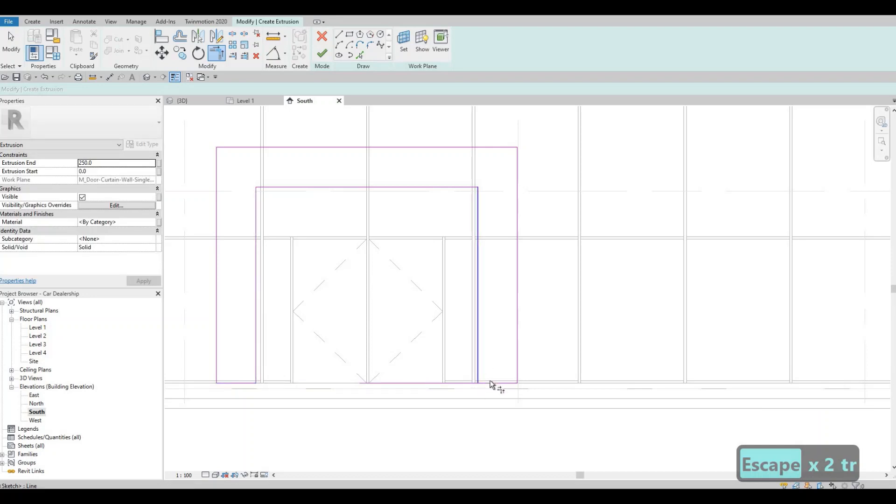
key("Escape")
key("Escape")
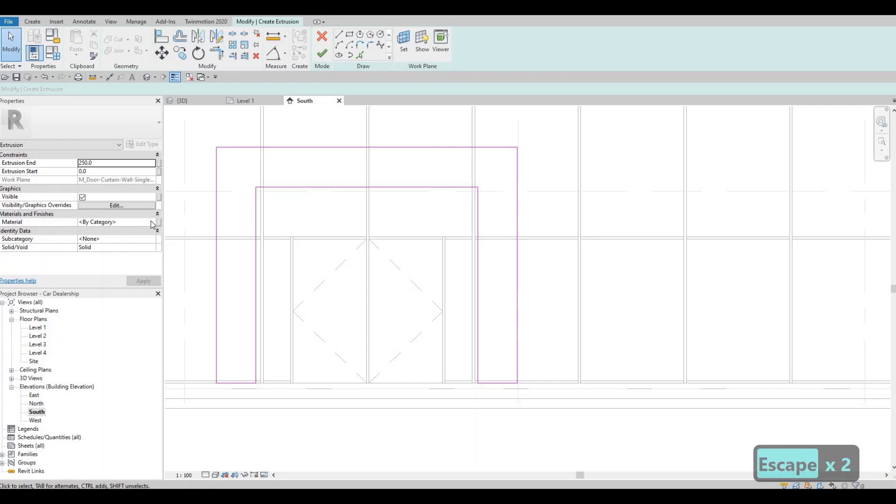
- Assign the Aluminum 3003-H12 material from the AEC Metal library to the extrusion
left_click(151, 224)
left_click(153, 223)
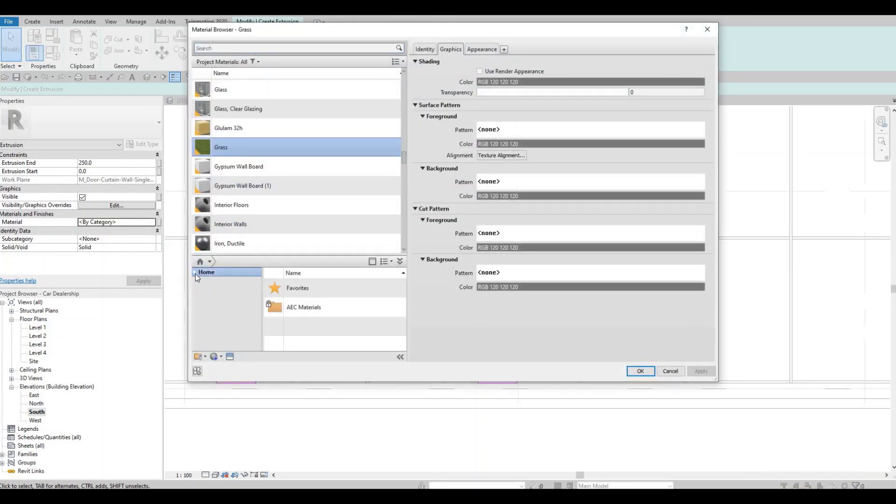
left_click(194, 273)
left_click(199, 290)
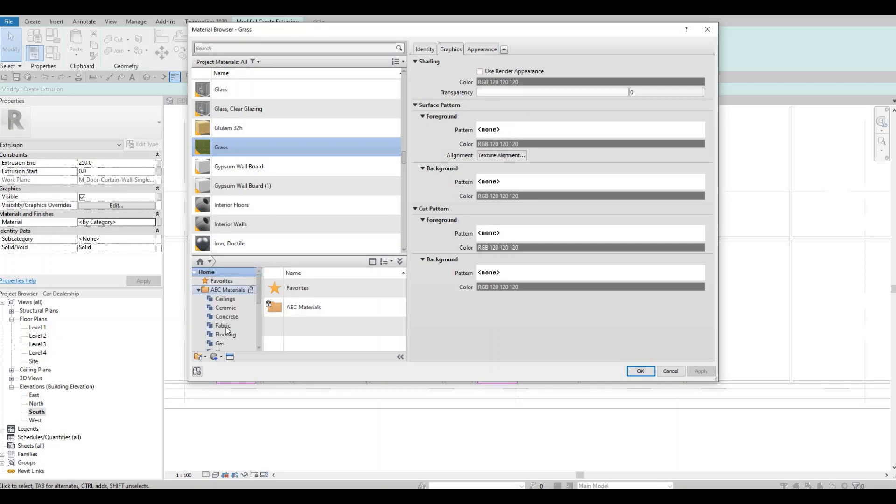
scroll(234, 327, "down", 4)
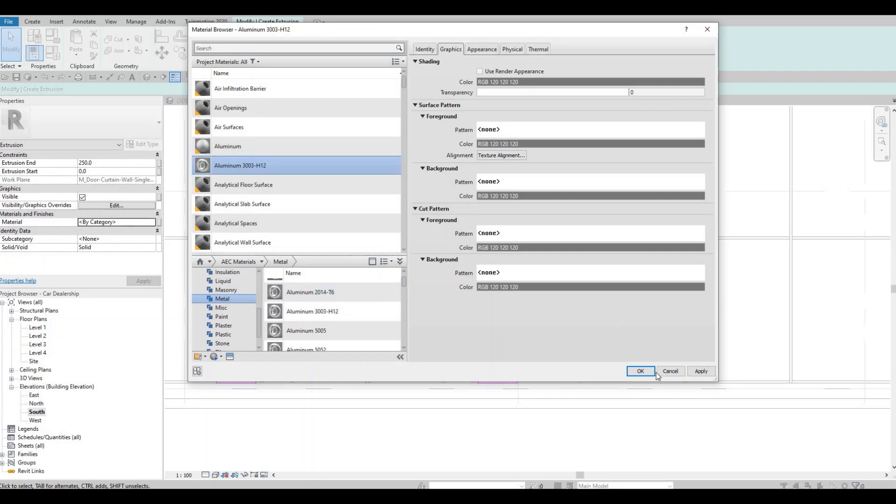
key("Return")
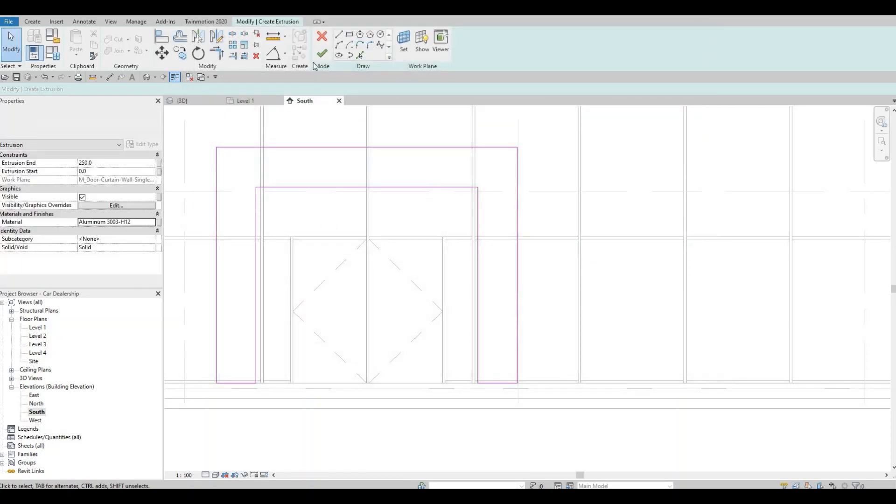
- Finish the portal extrusion and stretch its depth outward from the curtain wall in the 3D view
left_click(320, 55)
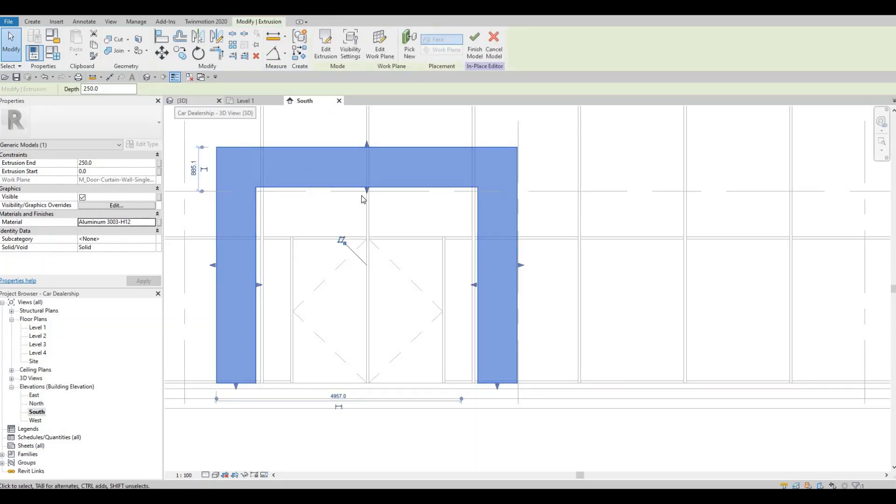
left_click(182, 101)
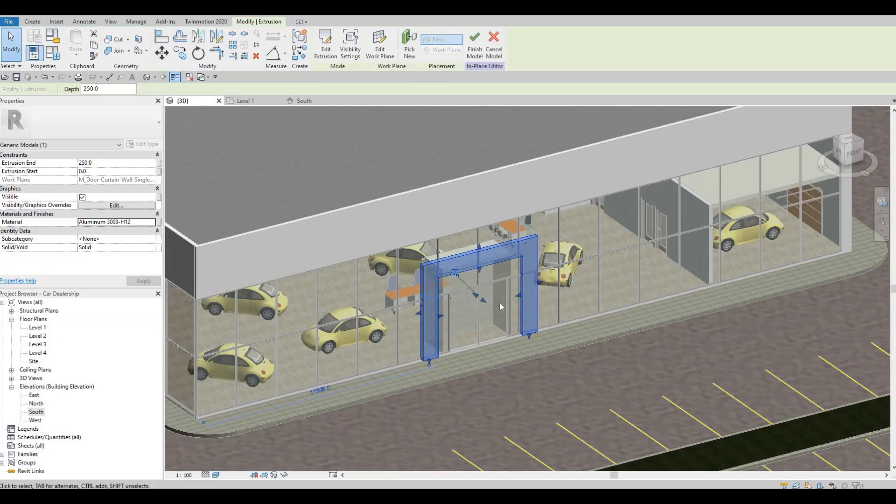
scroll(489, 304, "up", 3)
left_click_drag(511, 316, 508, 315)
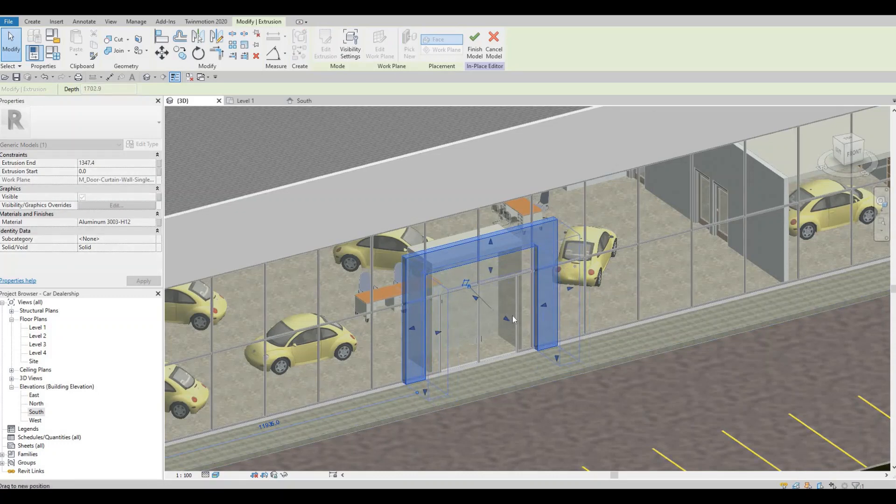
key("Escape")
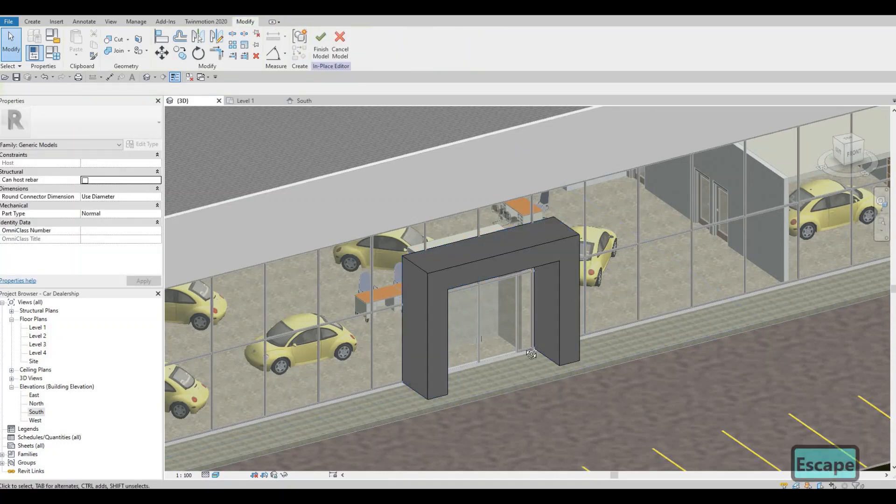
- Start a void sweep and pick the front inner edges of the portal opening, both legs and the head, as its path
middle_click_drag(531, 354, 349, 234, "shift")
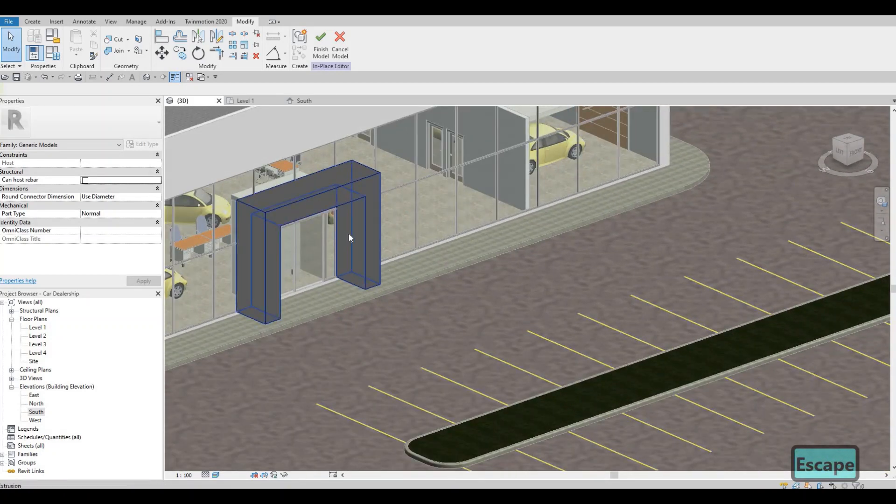
scroll(350, 236, "up", 2)
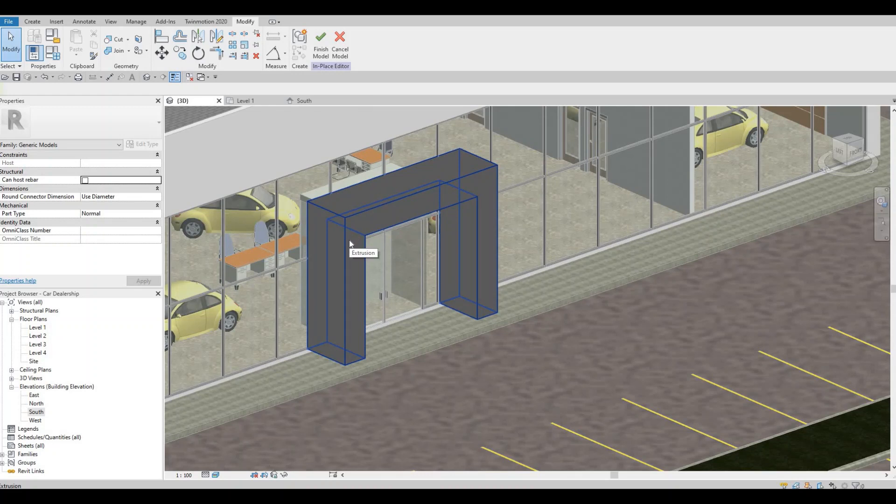
key("Escape")
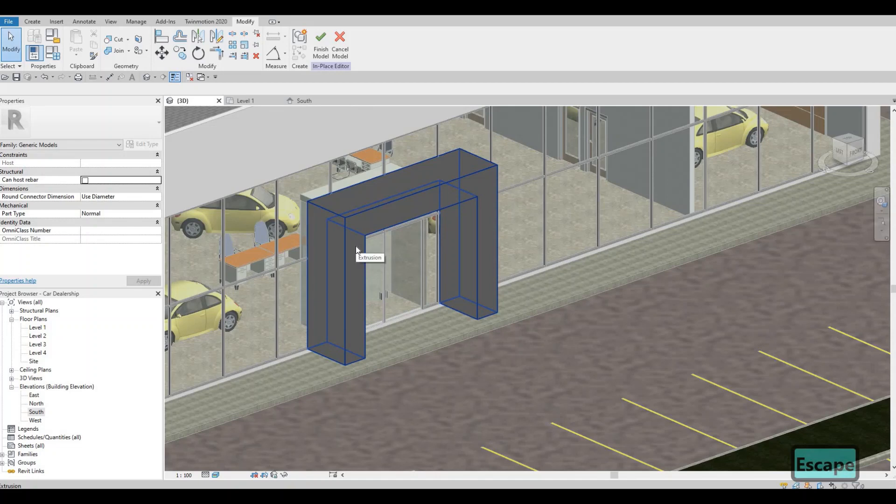
key("Escape")
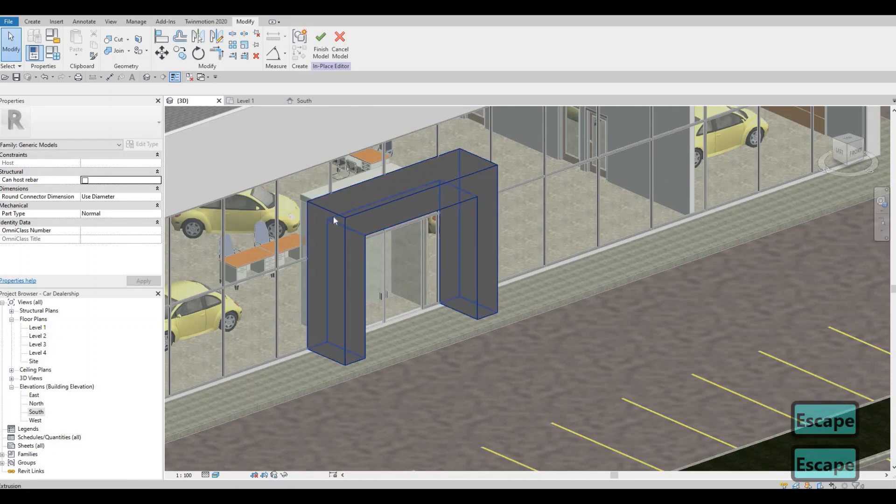
middle_click_drag(413, 332, 364, 182, "shift")
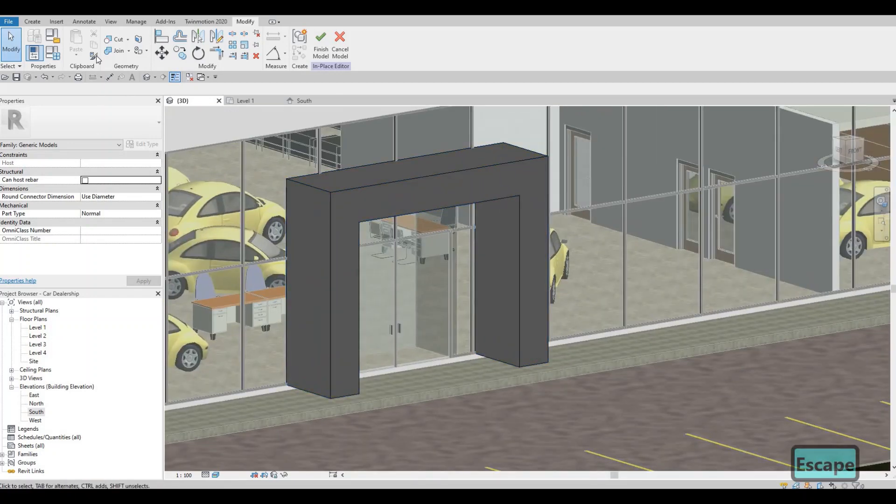
left_click(33, 22)
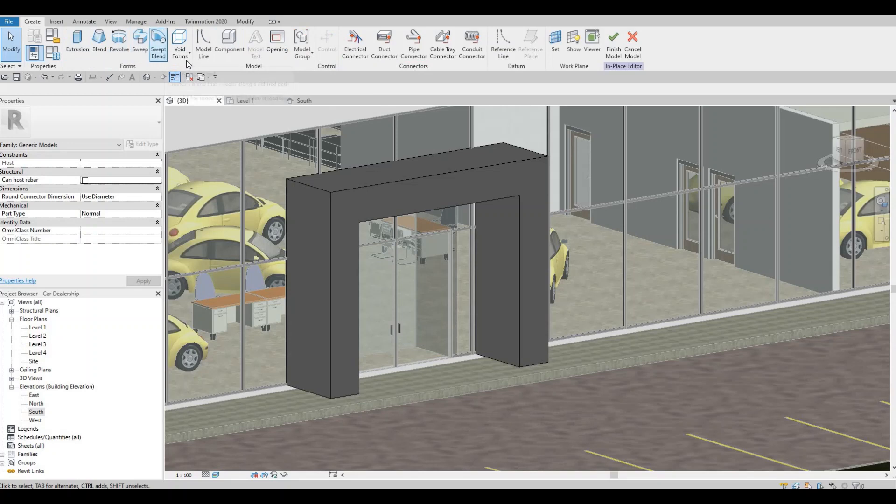
left_click(182, 56)
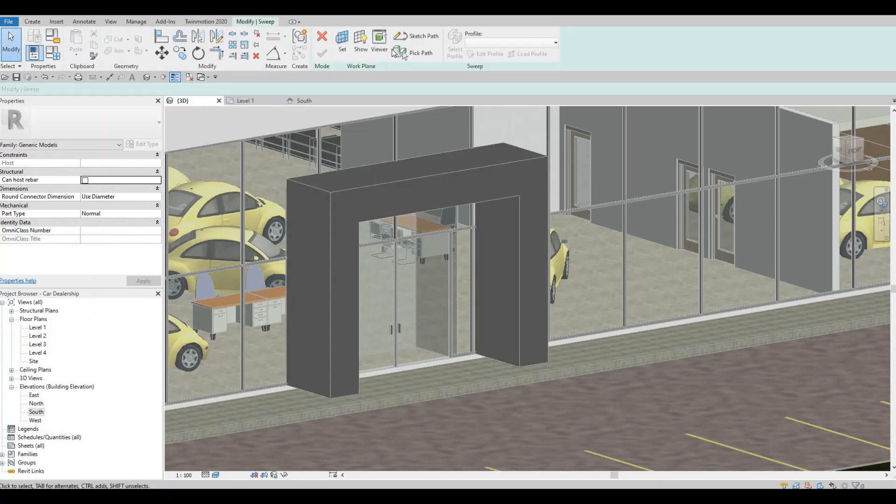
left_click(403, 52)
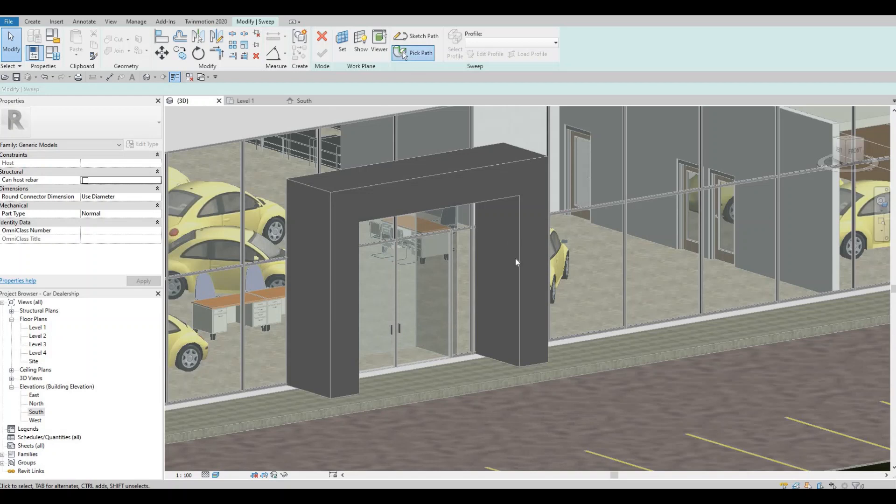
left_click(482, 209)
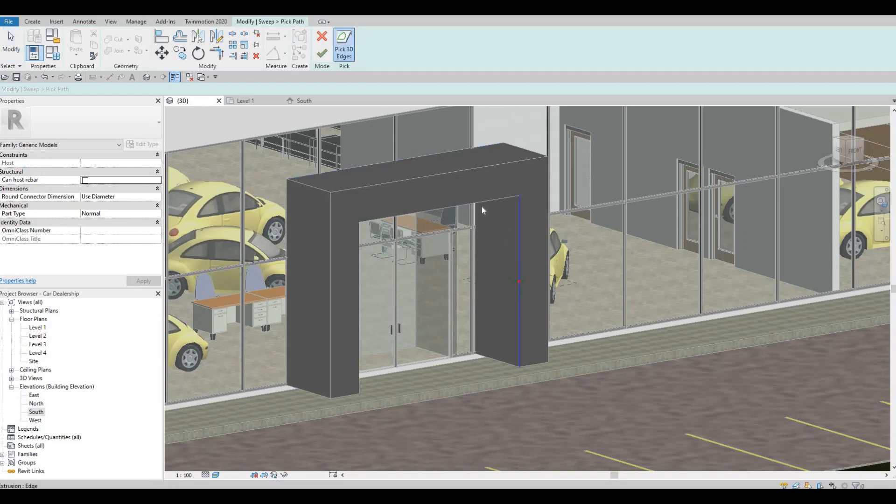
left_click(354, 293)
left_click(358, 284)
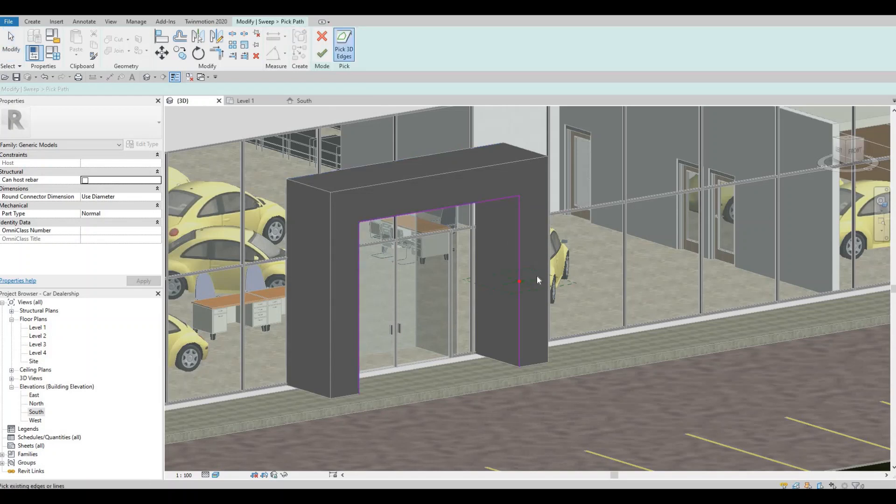
- Finish the void sweep's path and open its profile for sketching at the right leg's front inner edge
scroll(532, 285, "up", 5)
middle_click_drag(514, 136, 384, 160)
scroll(386, 320, "up", 3)
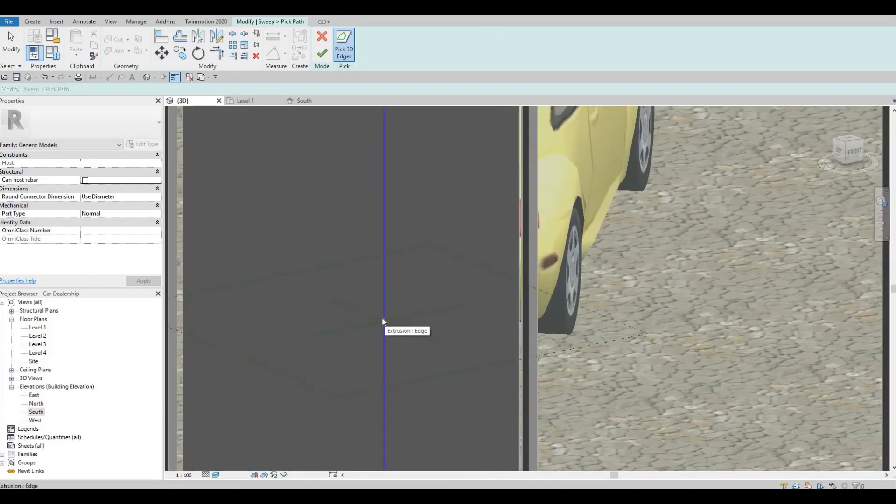
left_click(367, 311)
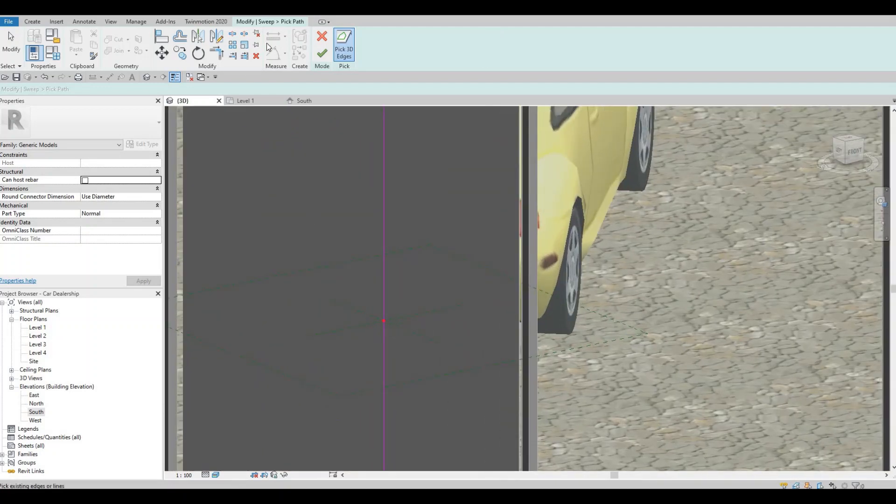
left_click(32, 23)
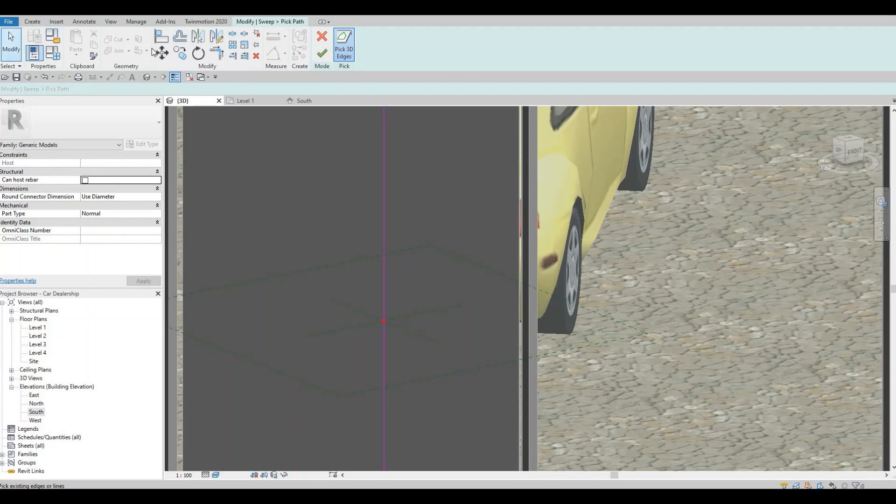
left_click(269, 21)
left_click(344, 41)
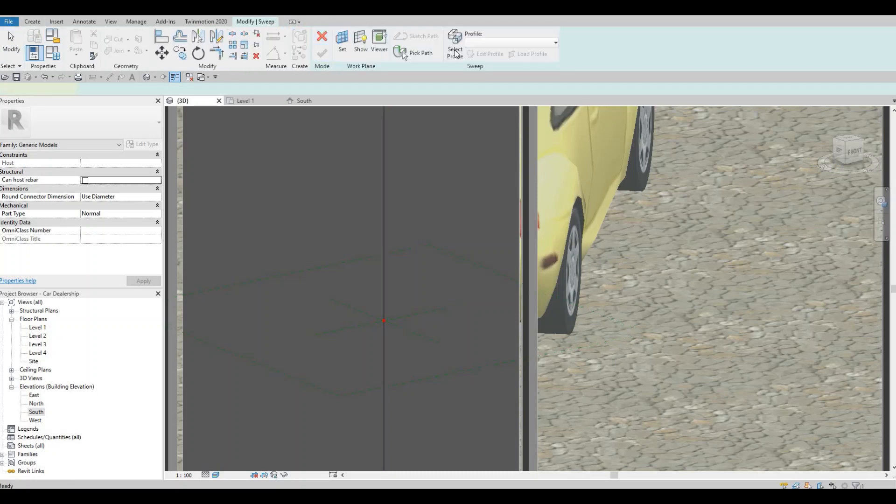
left_click(265, 23)
left_click(486, 54)
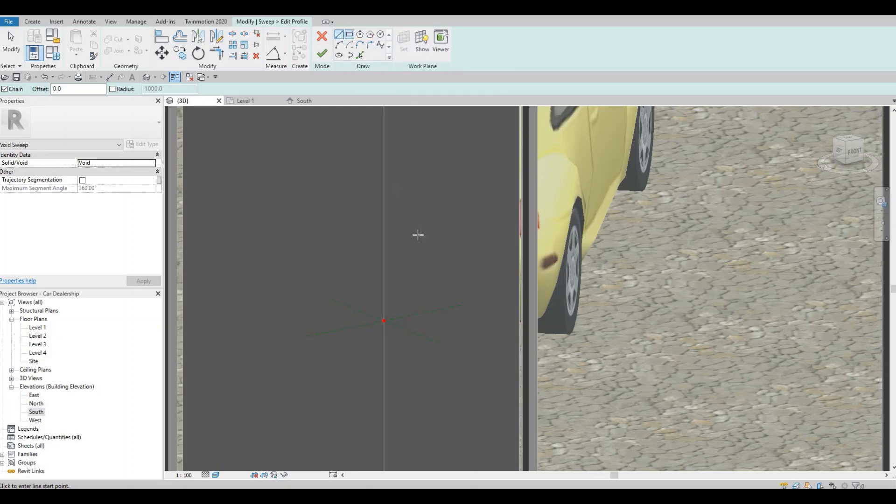
- Sketch a closed triangular profile on the two reference planes at the leg's front inner edge, and finish the profile and the void sweep
scroll(346, 306, "up", 2)
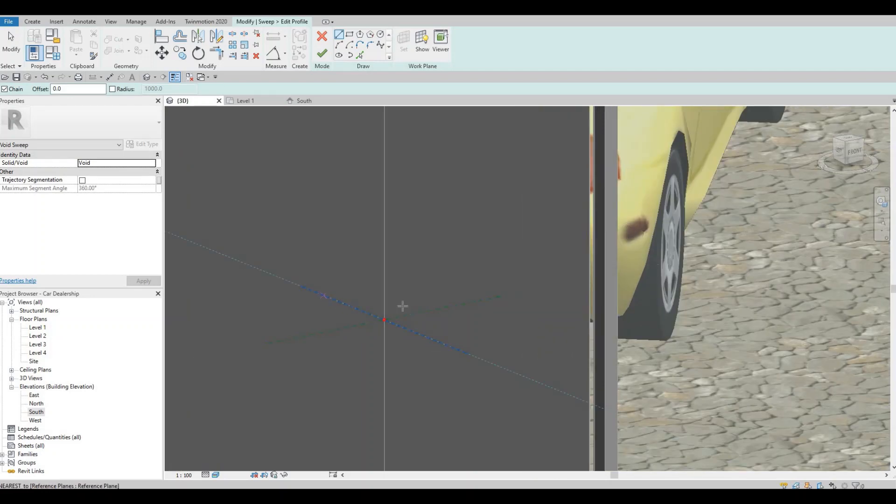
left_click(457, 302)
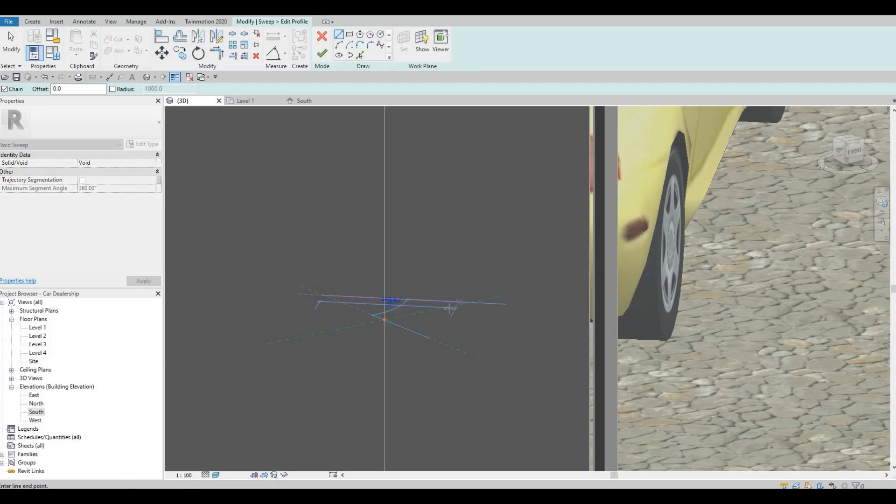
left_click(383, 322)
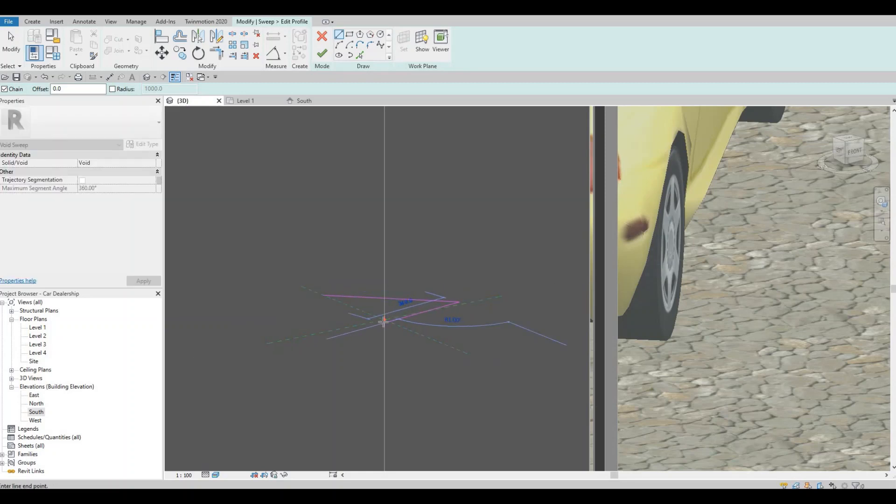
scroll(380, 325, "up", 3)
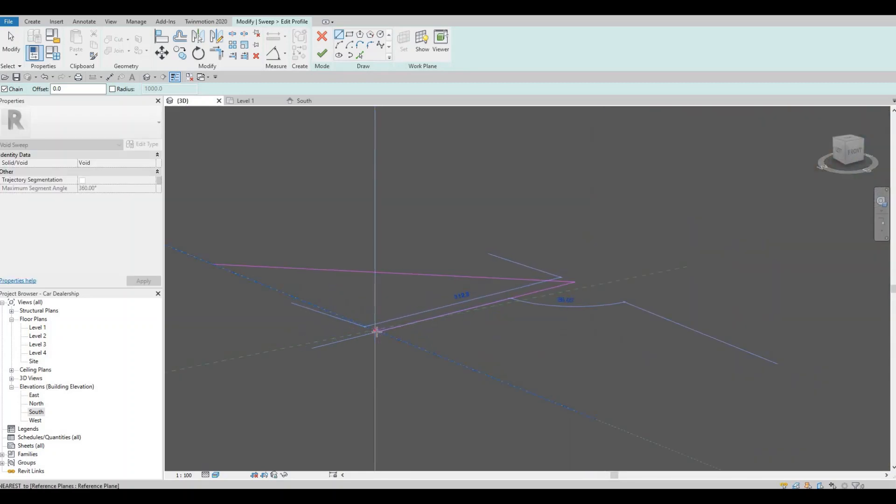
left_click(375, 329)
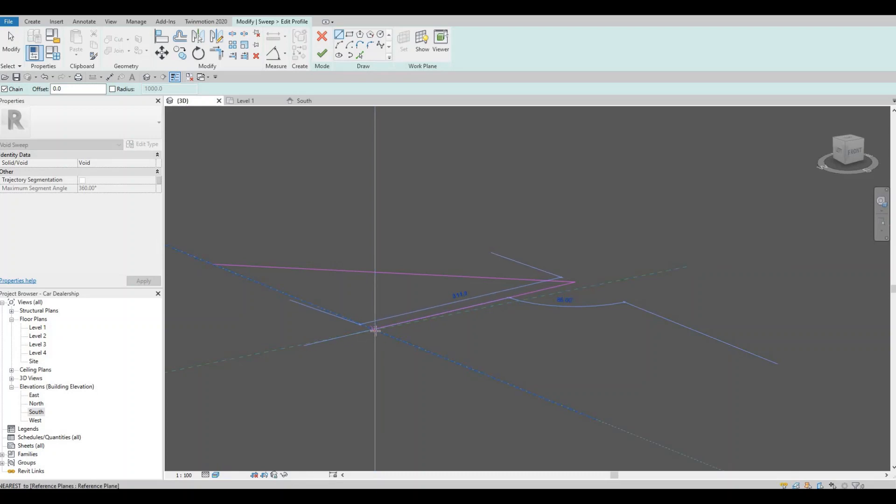
left_click(214, 265)
key("Escape")
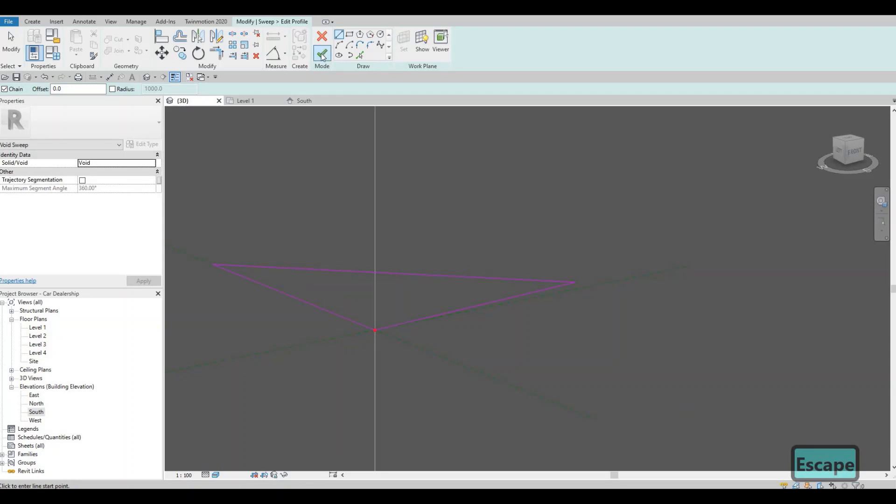
left_click(322, 55)
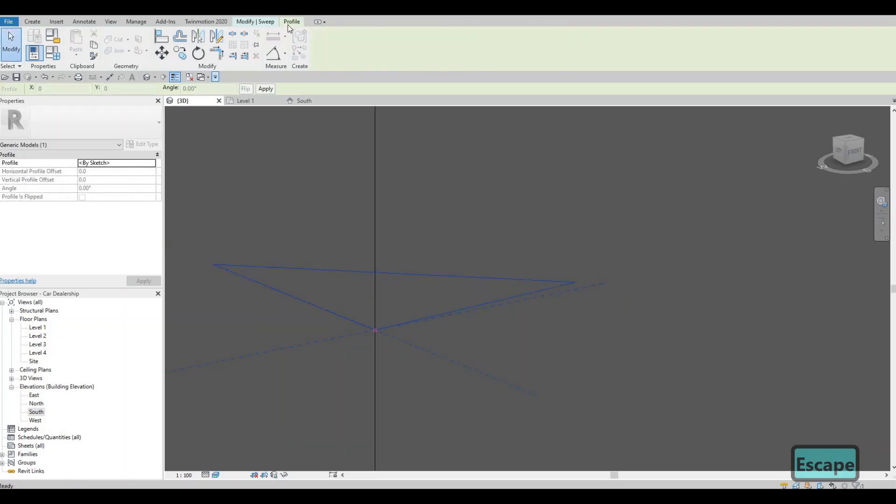
left_click(322, 55)
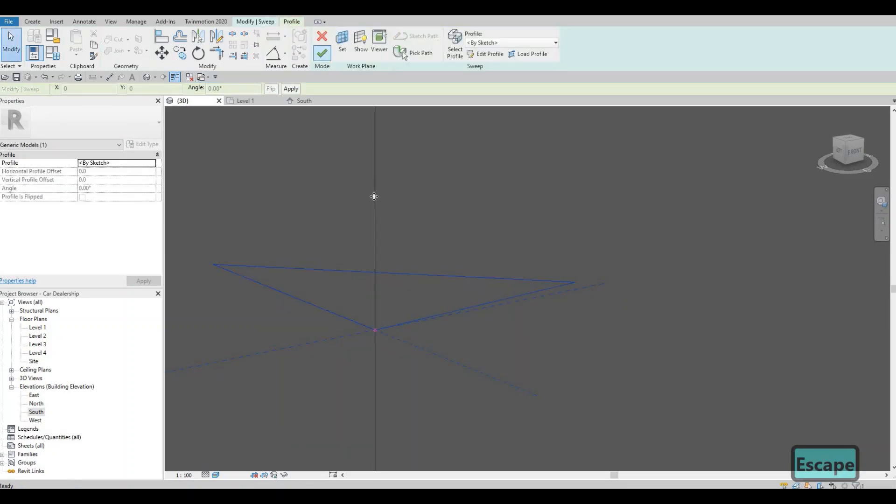
- Examine the beveled cut at the foot of the portal's right leg in the 3D view
middle_click_drag(160, 110, 112, 86)
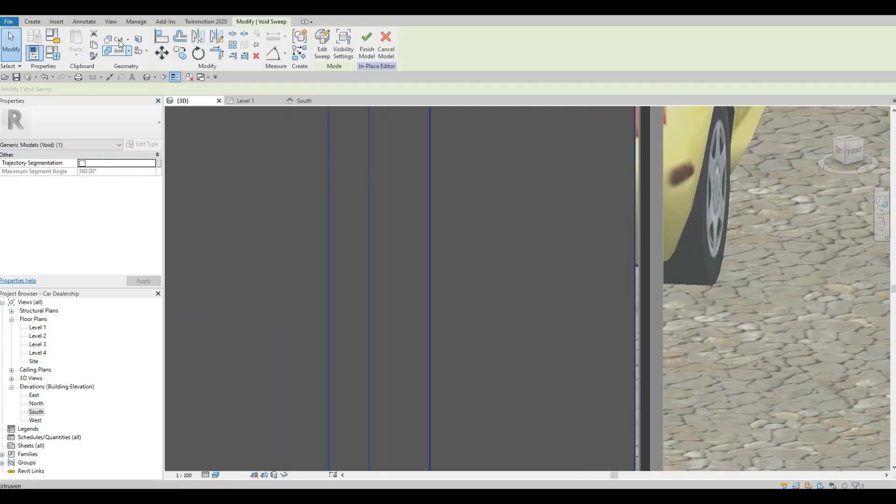
left_click(115, 40)
scroll(474, 222, "down", 5)
middle_click_drag(526, 308, 470, 400, "shift")
middle_click_drag(611, 238, 452, 269)
scroll(341, 454, "down", 1)
middle_click_drag(341, 454, 460, 336)
scroll(460, 336, "up", 3)
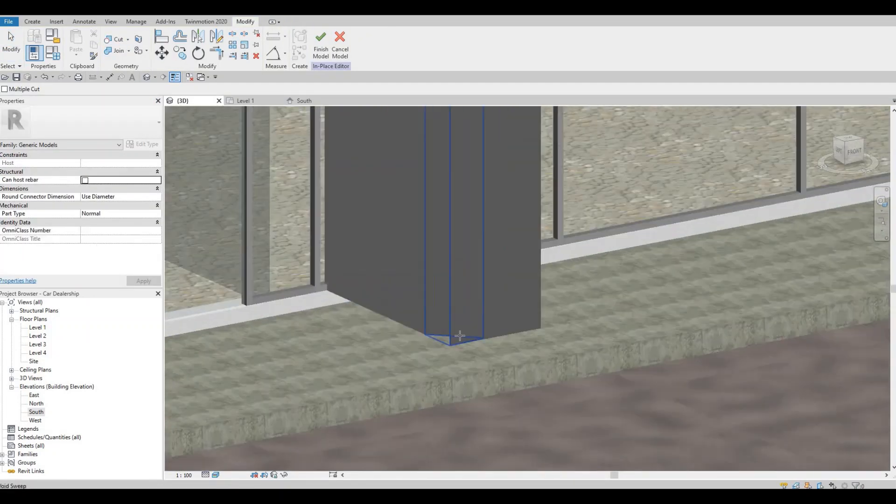
key("Escape")
key("Escape")
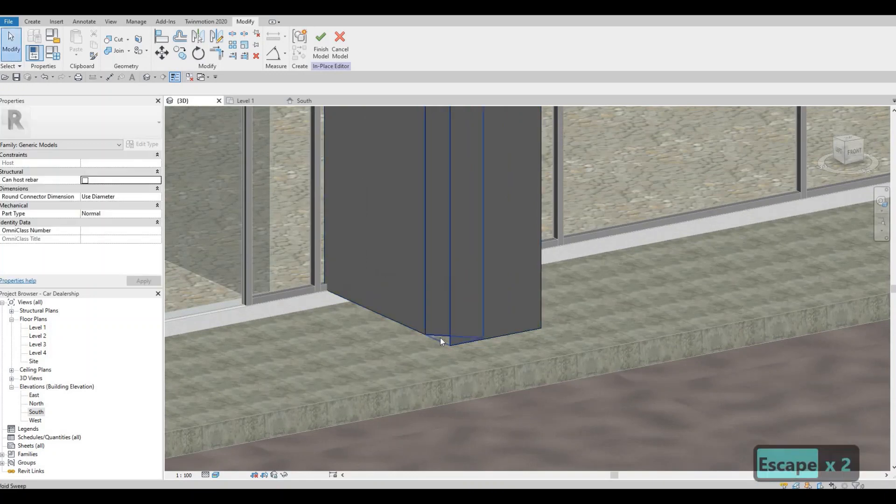
- Reopen the void sweep's triangular profile and extend its diagonal and front side along the portal's front face, making the front side about 336 mm long
left_click(406, 118)
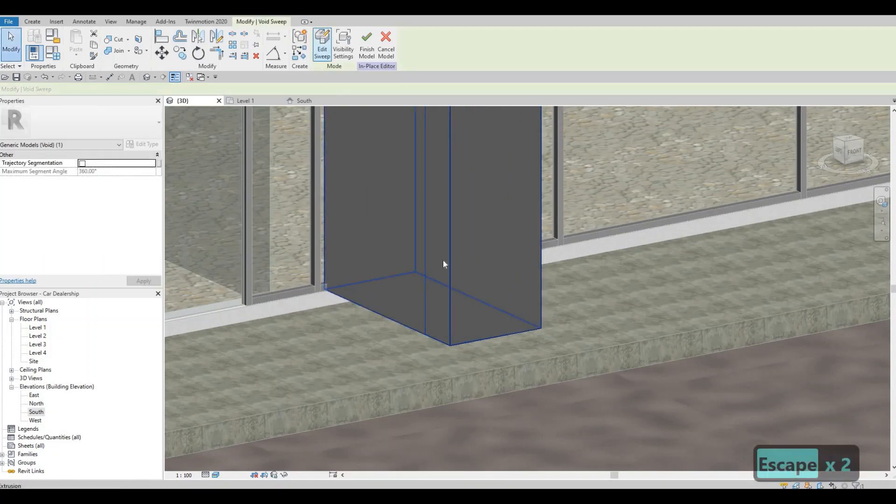
double_click(419, 186)
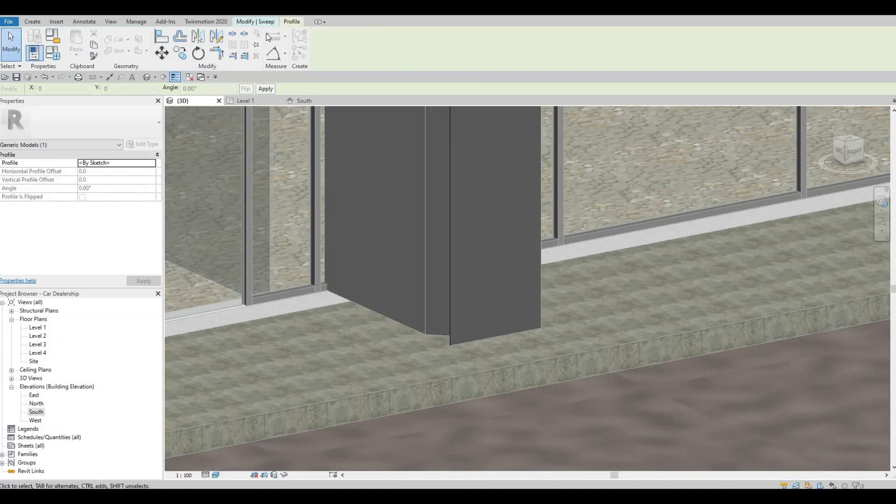
left_click(263, 21)
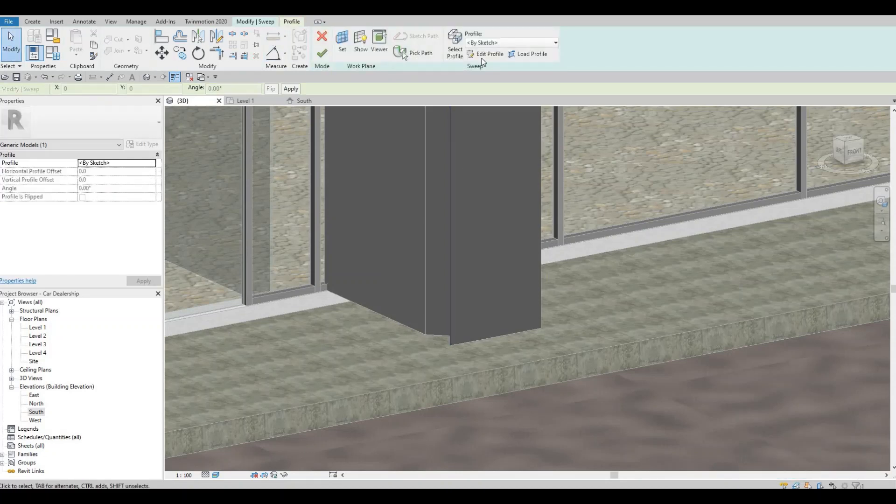
left_click(485, 54)
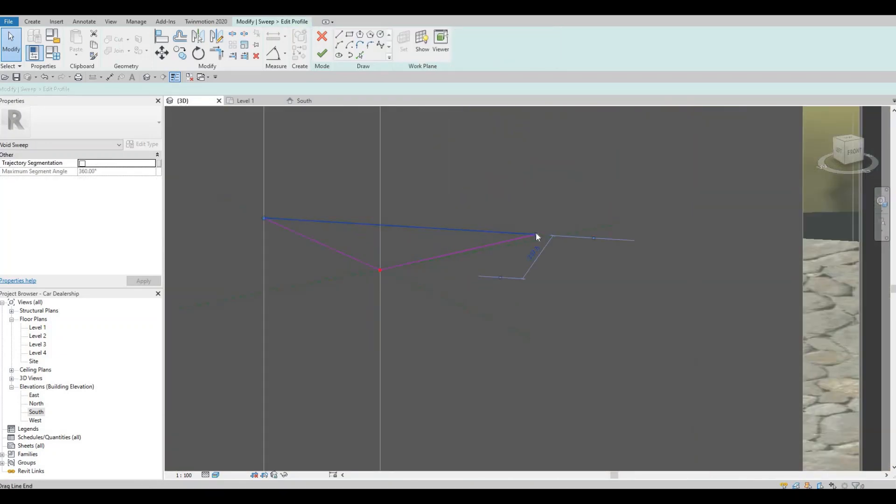
mouse_move(536, 233)
left_mouse_down()
mouse_move(560, 238)
mouse_move(496, 248)
left_mouse_up()
left_click(499, 245)
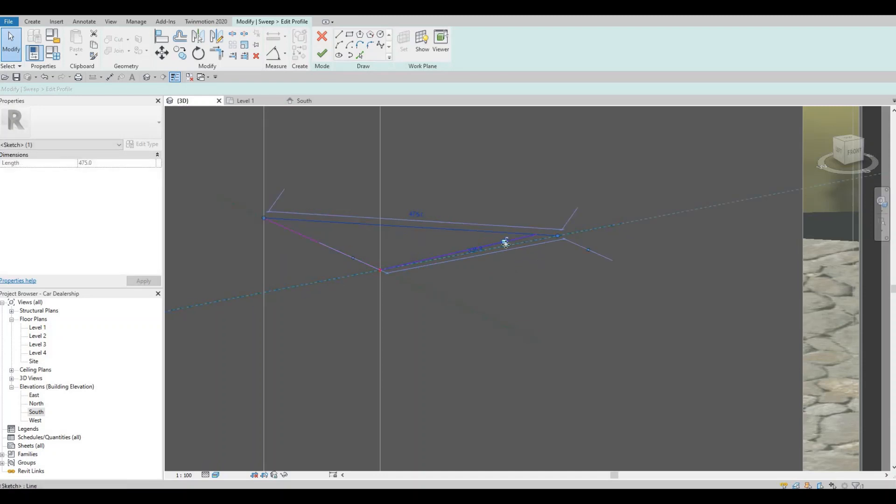
left_click(536, 238)
left_click_drag(550, 237, 554, 238)
scroll(554, 238, "up", 4)
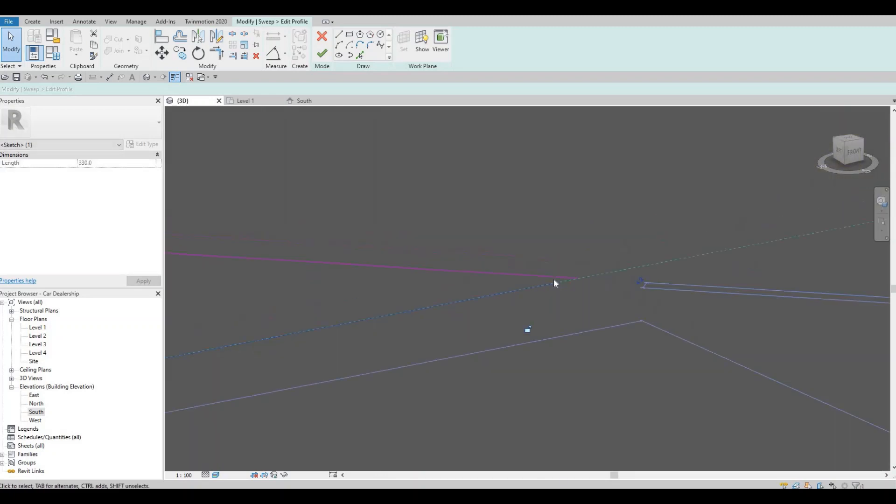
left_click_drag(571, 280, 570, 272)
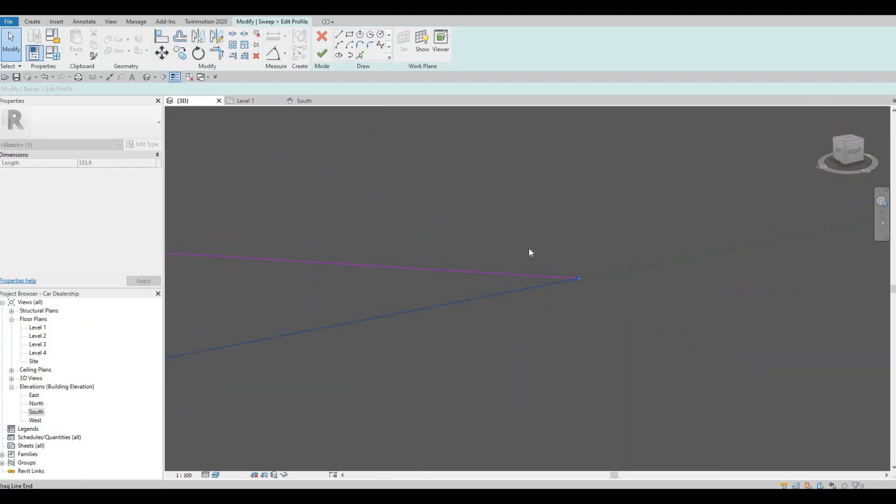
- Extend the triangle's inner side and diagonal to a new shared corner along the leg's inner face, and finish the profile and the sweep
scroll(530, 252, "down", 5)
scroll(426, 254, "up", 3)
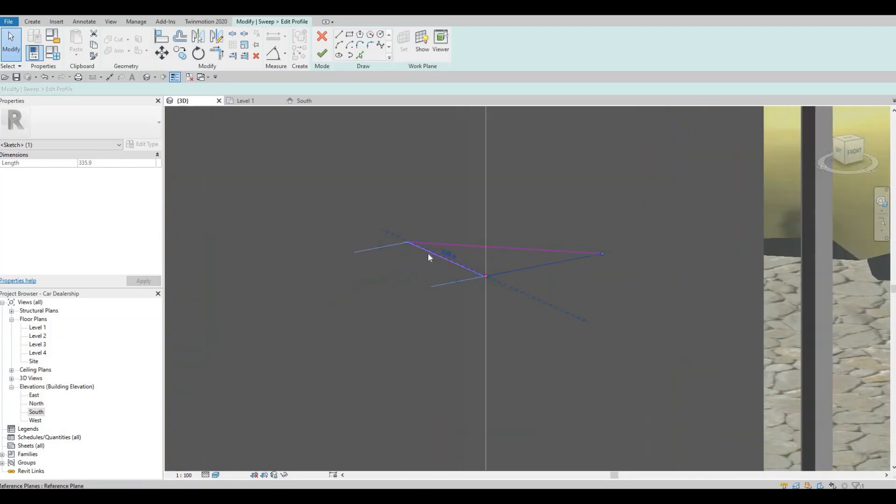
scroll(425, 251, "up", 3)
key("Escape")
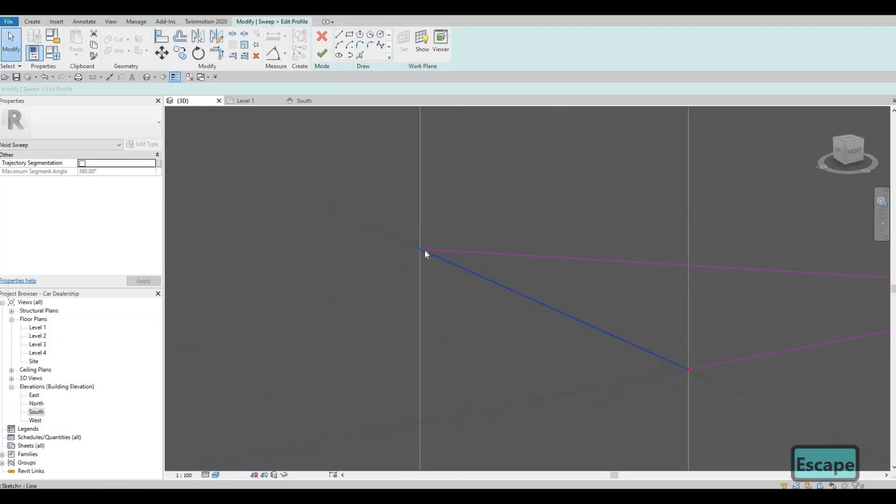
mouse_move(421, 248)
left_mouse_down()
mouse_move(368, 225)
mouse_move(435, 253)
left_mouse_up()
key("Escape")
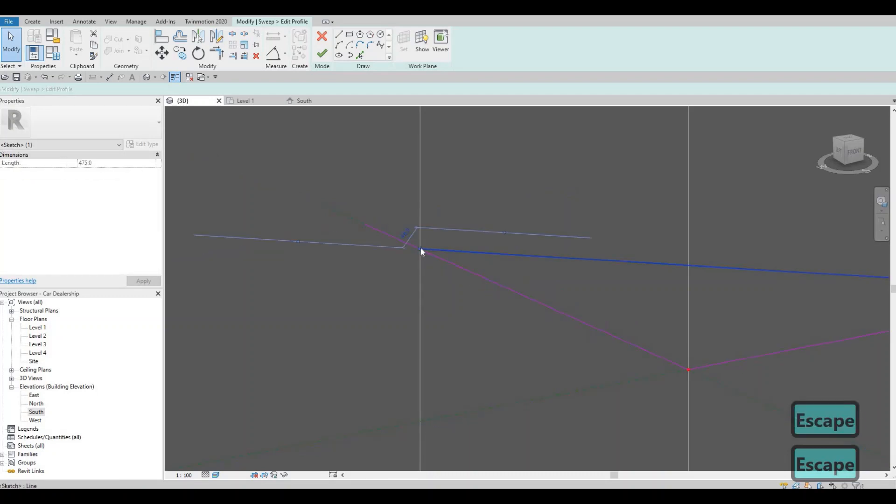
left_click_drag(371, 227, 365, 224)
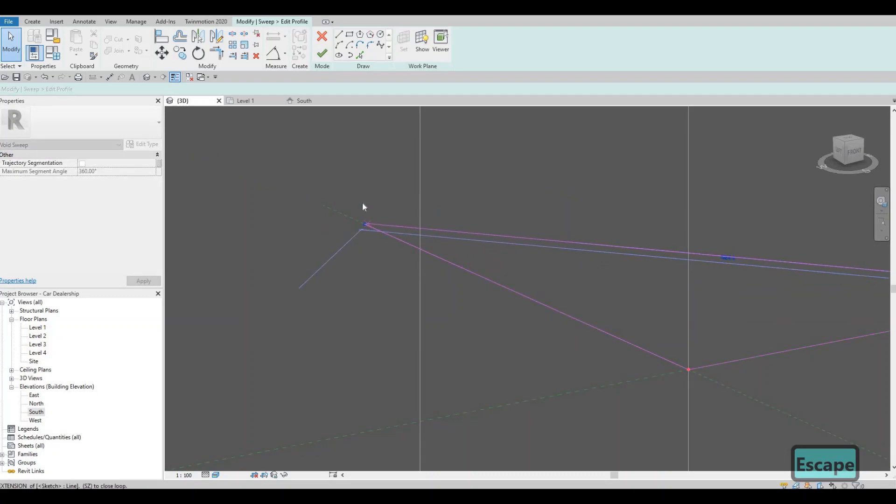
scroll(361, 201, "down", 3)
left_click(323, 54)
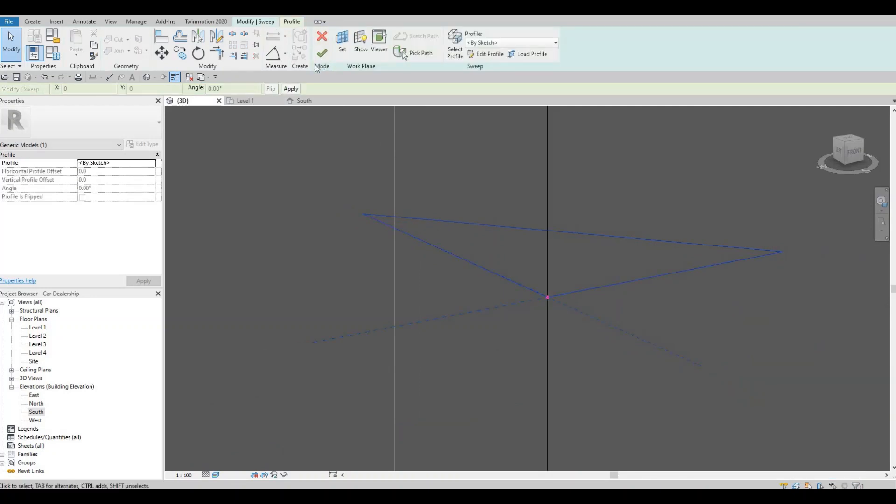
left_click(326, 57)
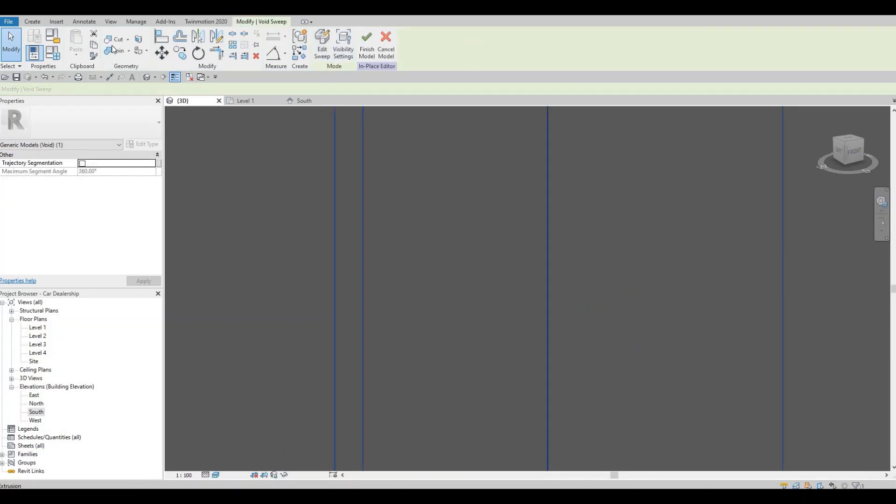
- Examine the bevel around the portal's opening from several angles and up close at the foot of the right leg
left_click(112, 39)
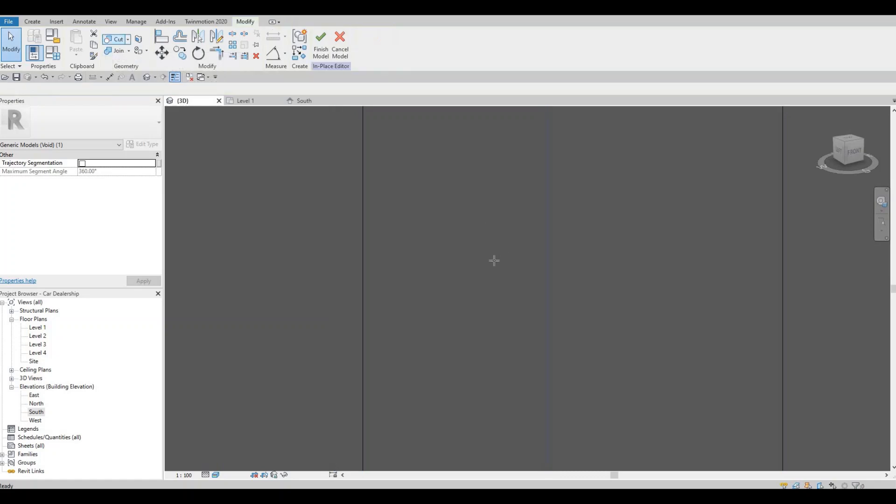
scroll(538, 313, "down", 6)
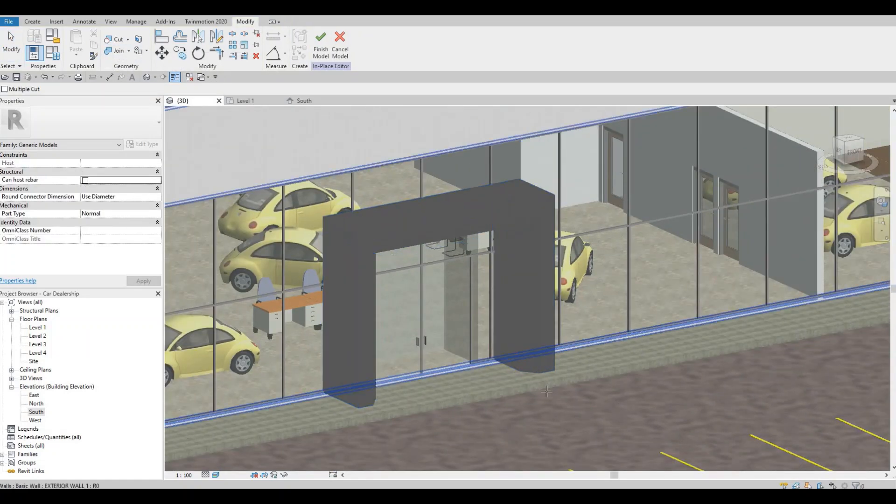
scroll(549, 375, "up", 3)
middle_click_drag(549, 374, 539, 376, "shift")
middle_click_drag(364, 285, 476, 306, "shift")
scroll(630, 286, "down", 2)
middle_click_drag(630, 286, 496, 277, "shift")
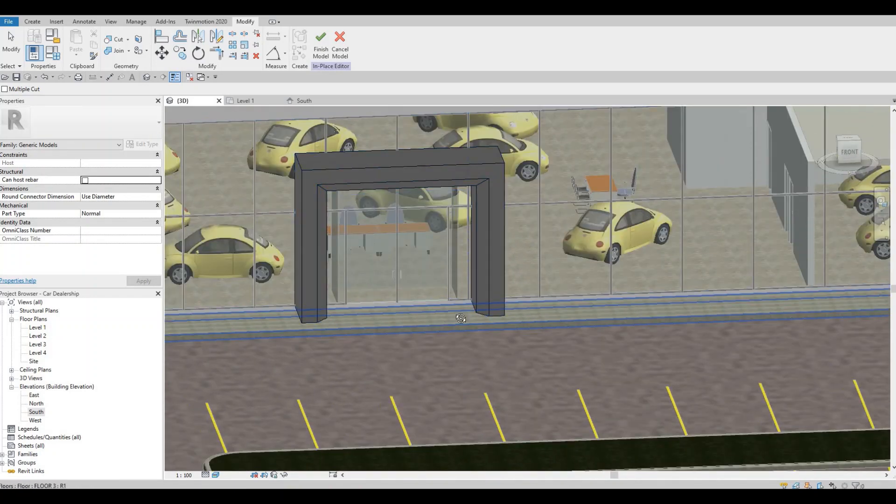
middle_click_drag(461, 318, 524, 291, "shift")
scroll(542, 309, "up", 4)
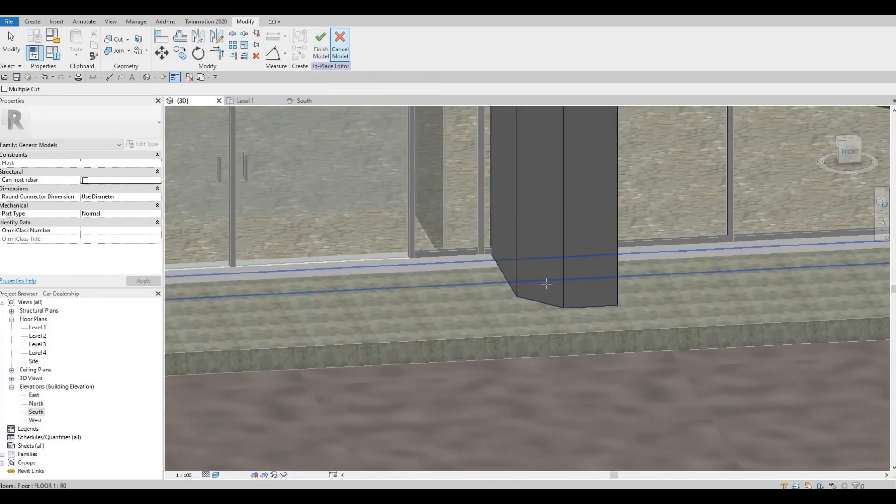
key("Escape")
key("Escape")
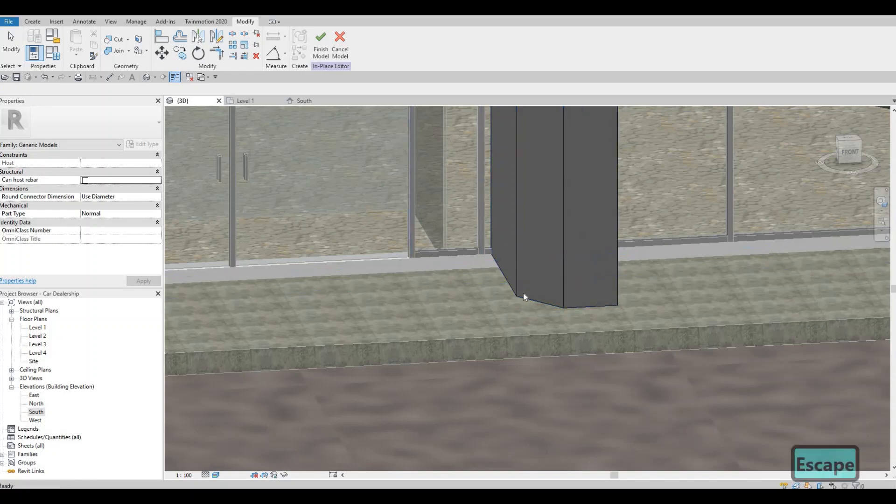
- Reopen the void sweep's triangular profile and stretch its diagonal outward at both ends to about 1169 mm long
left_click(523, 294)
left_click(325, 49)
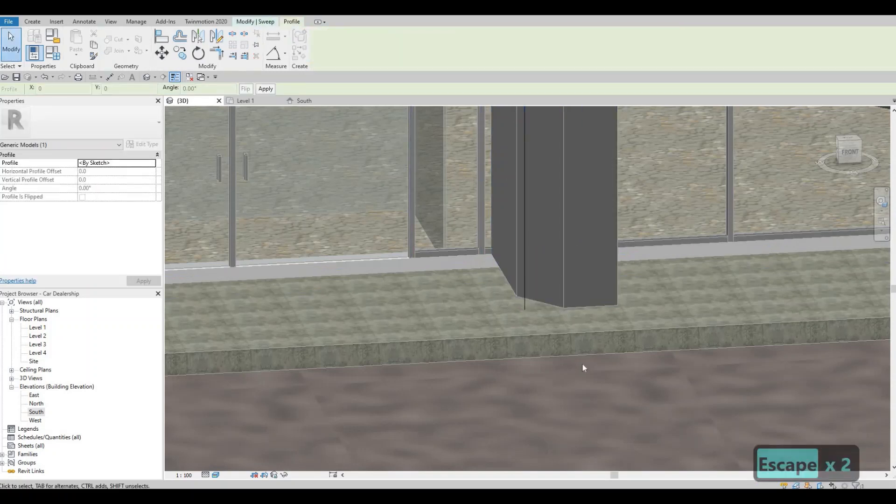
middle_click_drag(521, 110, 527, 278)
scroll(527, 278, "up", 1)
scroll(472, 125, "up", 2)
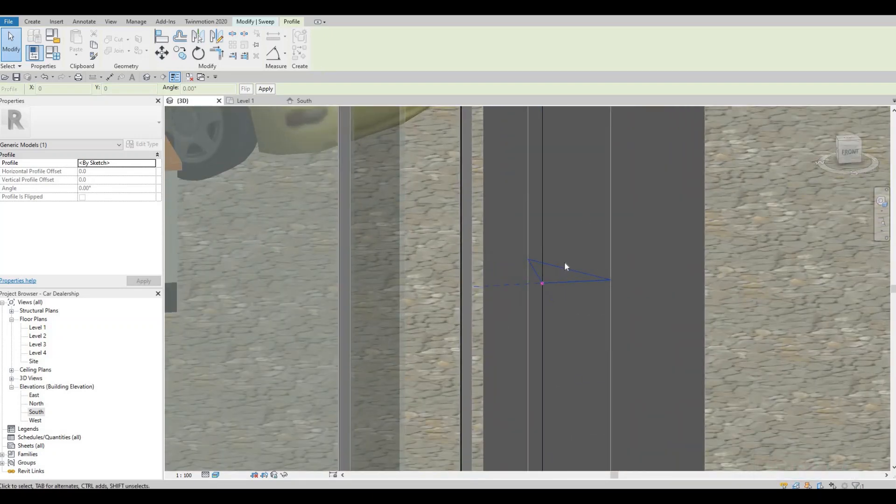
key("Escape")
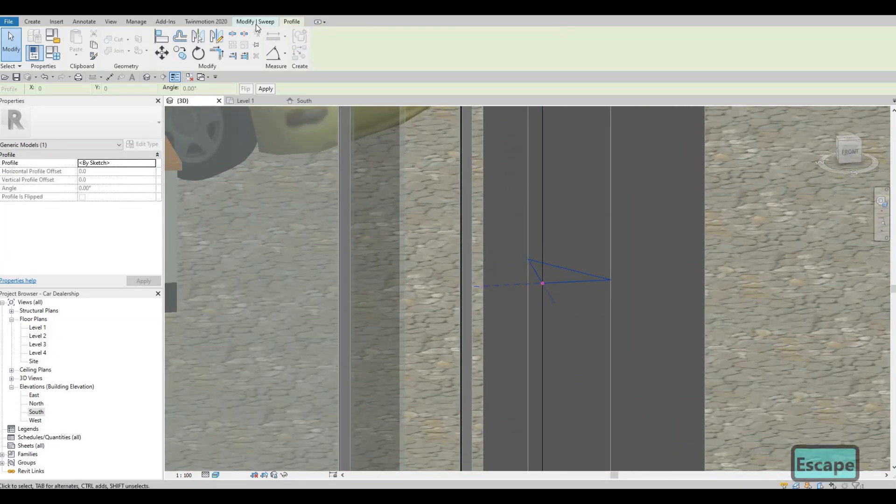
left_click(486, 54)
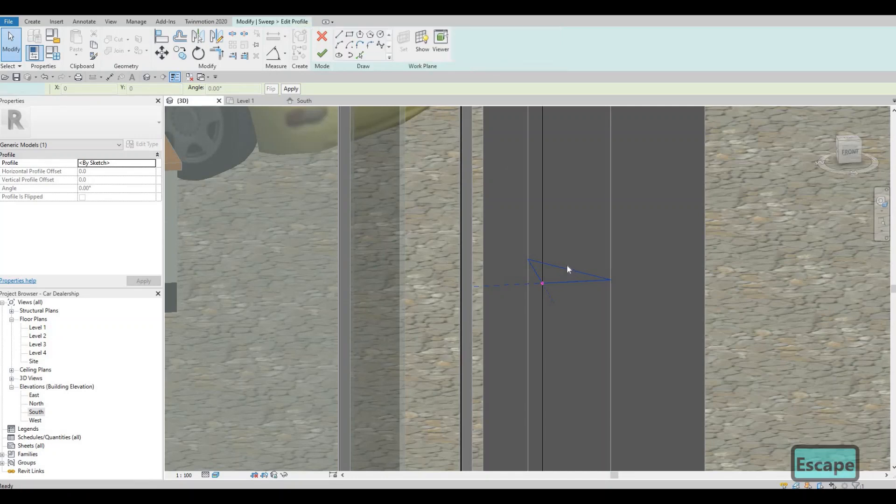
scroll(536, 260, "up", 2)
left_click(527, 258)
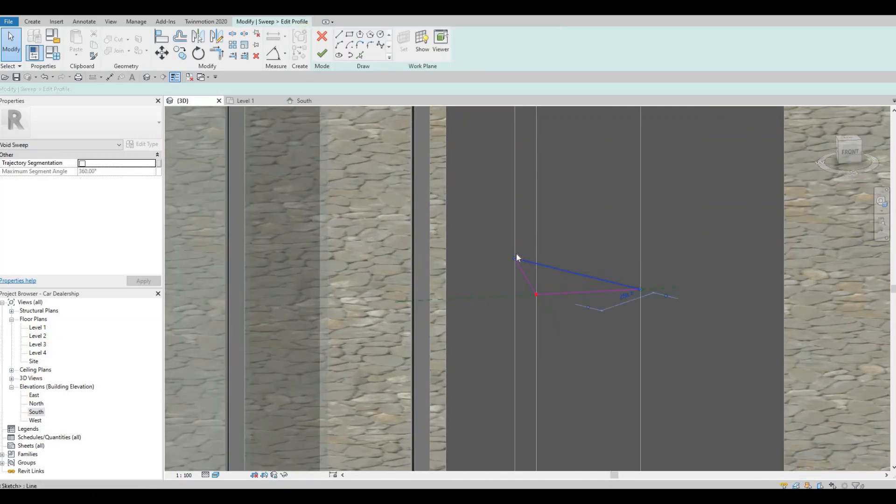
mouse_move(516, 255)
left_mouse_down()
mouse_move(486, 203)
mouse_move(495, 213)
left_mouse_up()
left_click_drag(646, 290, 722, 284)
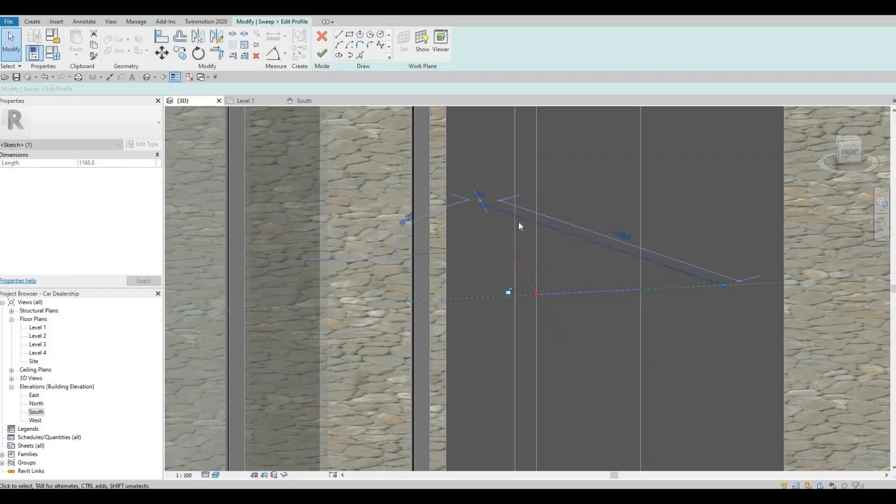
- Extend the triangle's inner side and front side to meet the ends of the lengthened diagonal, closing the profile
scroll(544, 282, "down", 2)
middle_click_drag(599, 312, 584, 308, "shift")
scroll(583, 308, "up", 3)
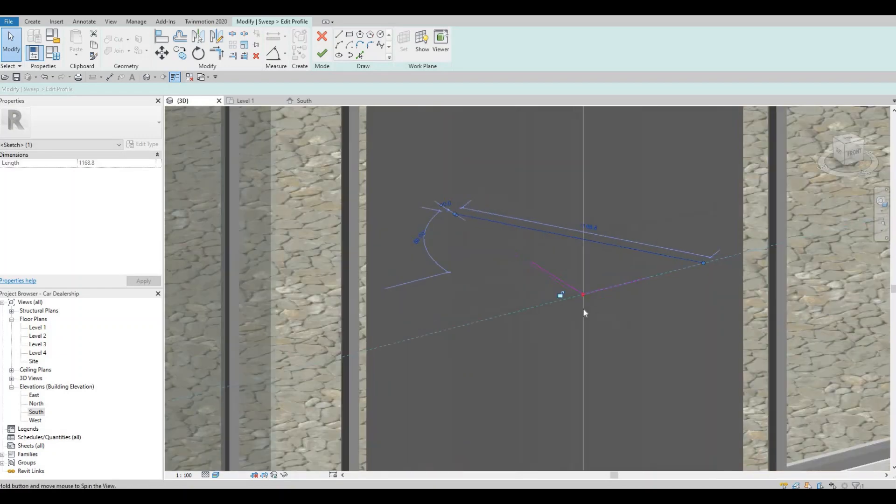
scroll(583, 308, "down", 1)
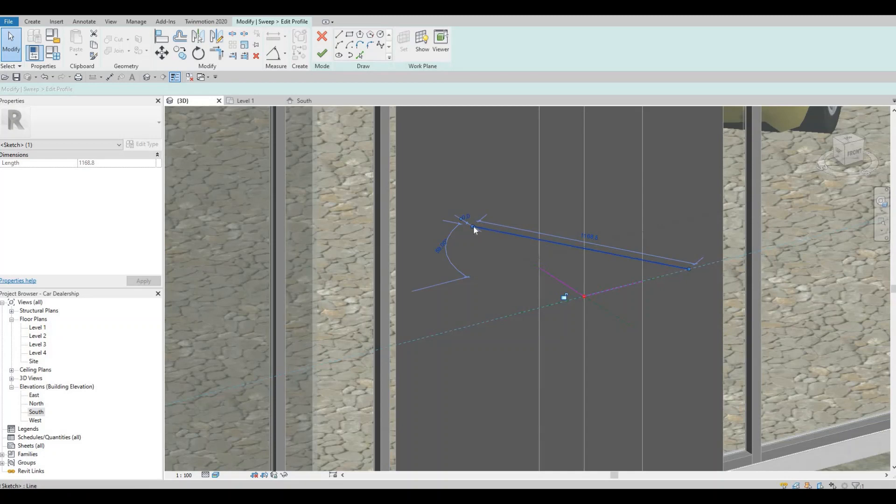
key("t")
key("r")
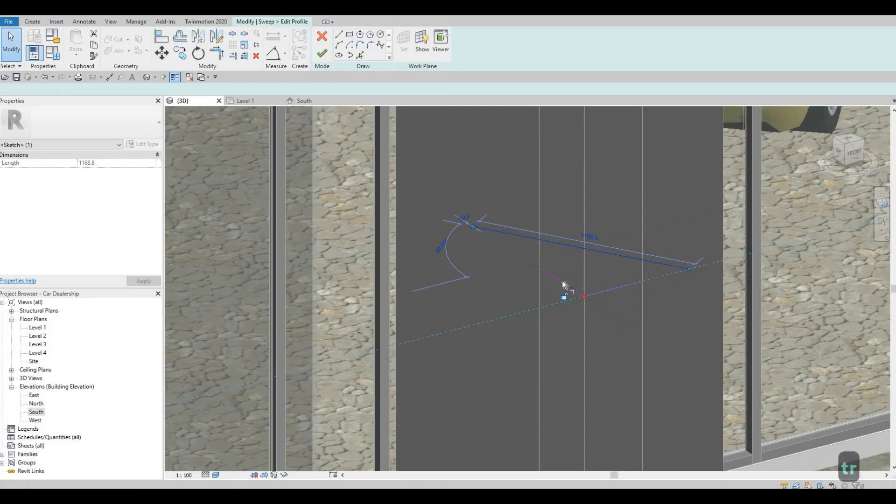
left_click(556, 276)
left_click(517, 234)
left_click(625, 283)
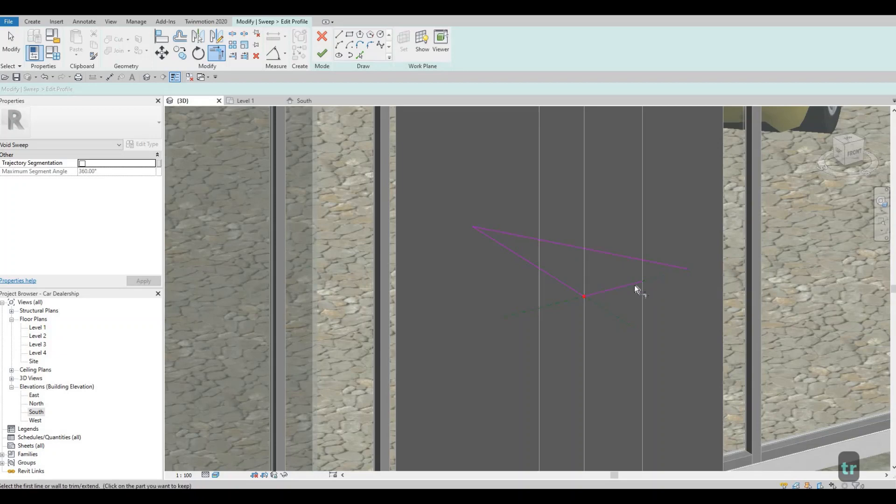
left_click(635, 284)
left_click(642, 260)
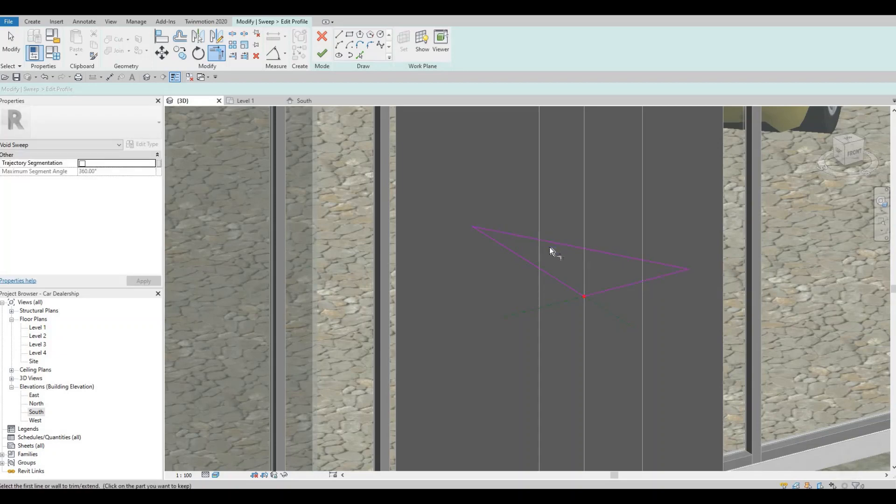
- Finish the enlarged triangular profile and the void sweep, and clear the selection
scroll(550, 248, "down", 5)
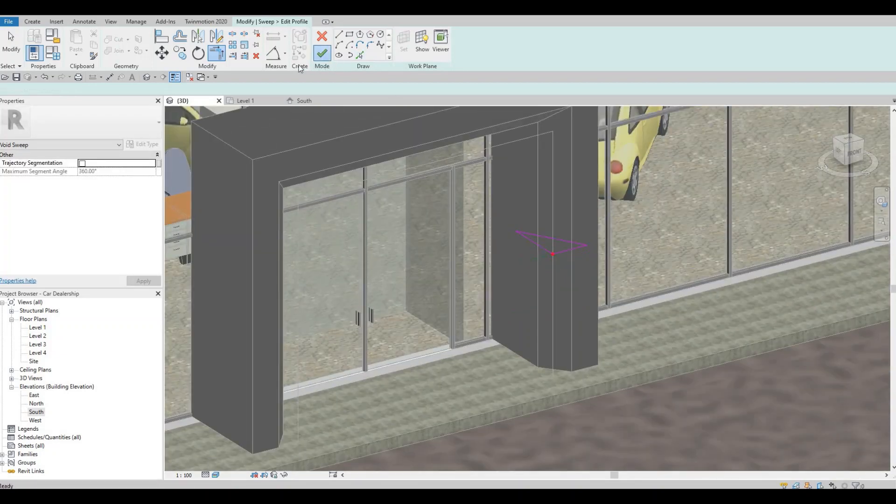
left_click(322, 53)
left_click(261, 22)
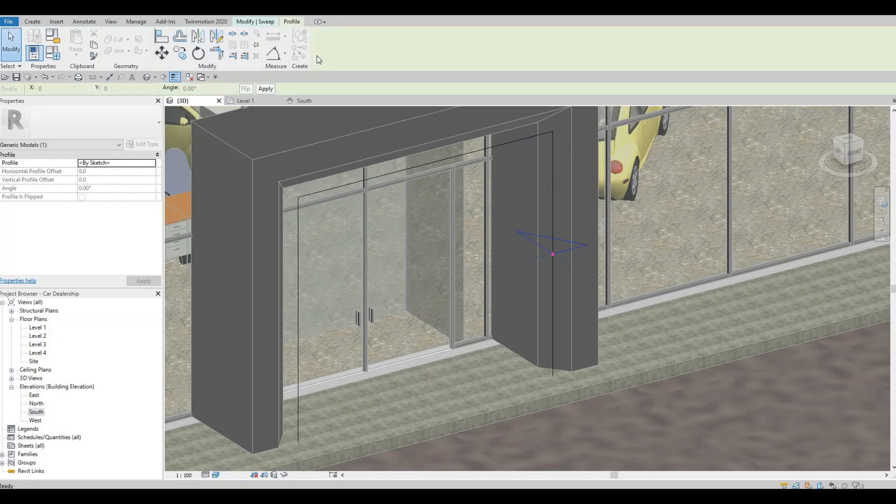
left_click(322, 53)
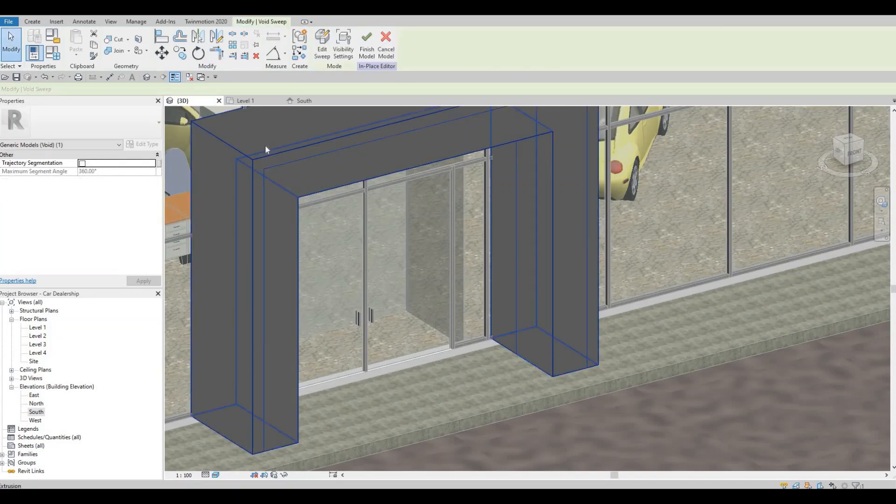
scroll(521, 258, "down", 1)
key("Escape")
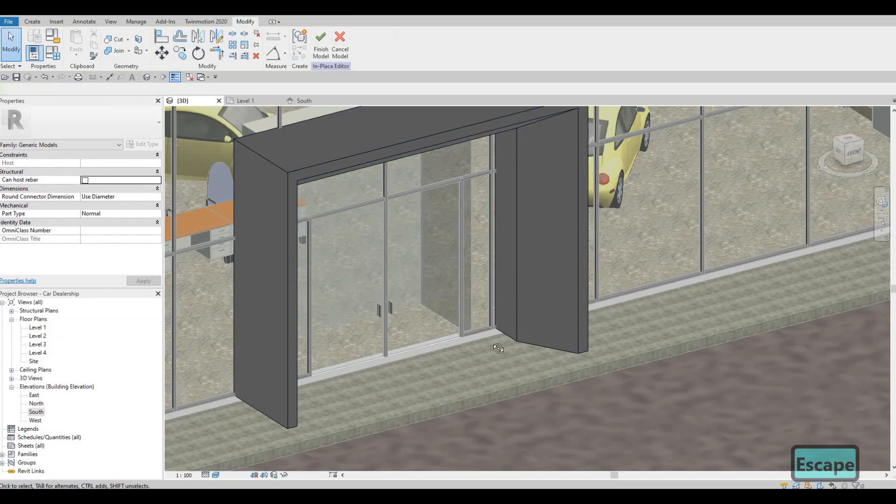
- Check the wider bevel around the portal's opening from the front and finish the in-place model
middle_click_drag(439, 339, 322, 71, "shift")
left_click(322, 44)
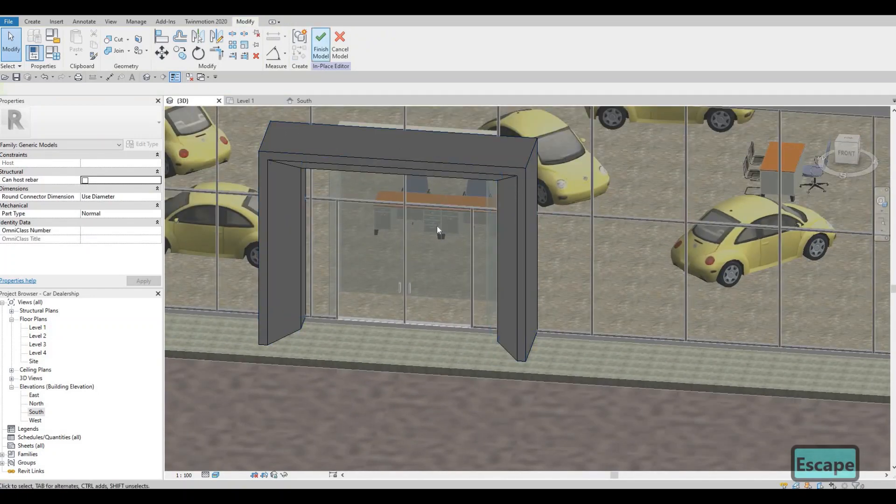
scroll(439, 315, "down", 3)
middle_click_drag(483, 304, 483, 304, "shift")
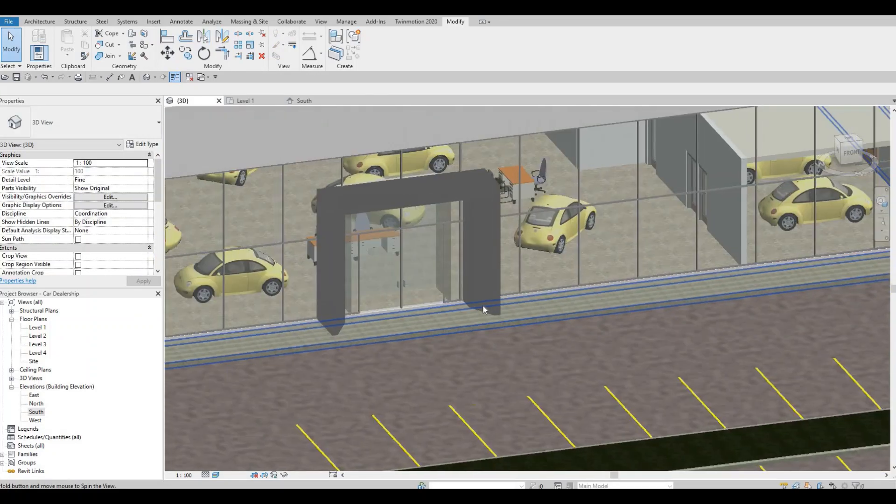
left_click(483, 305)
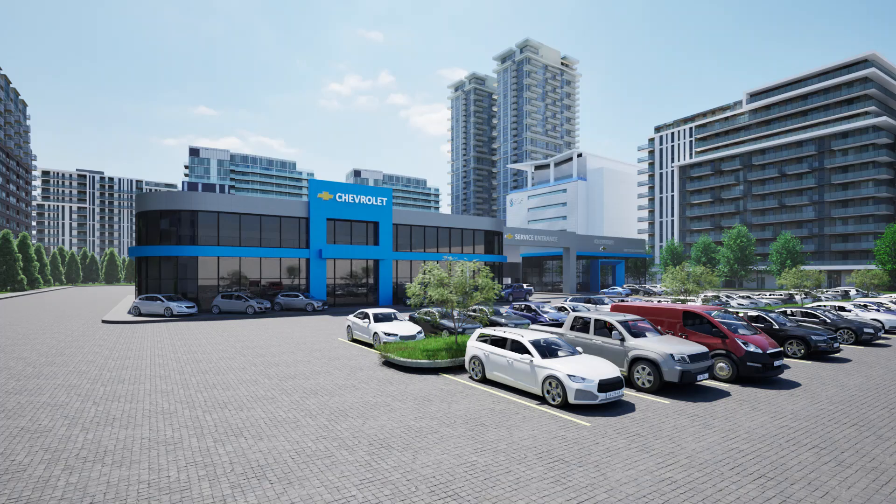